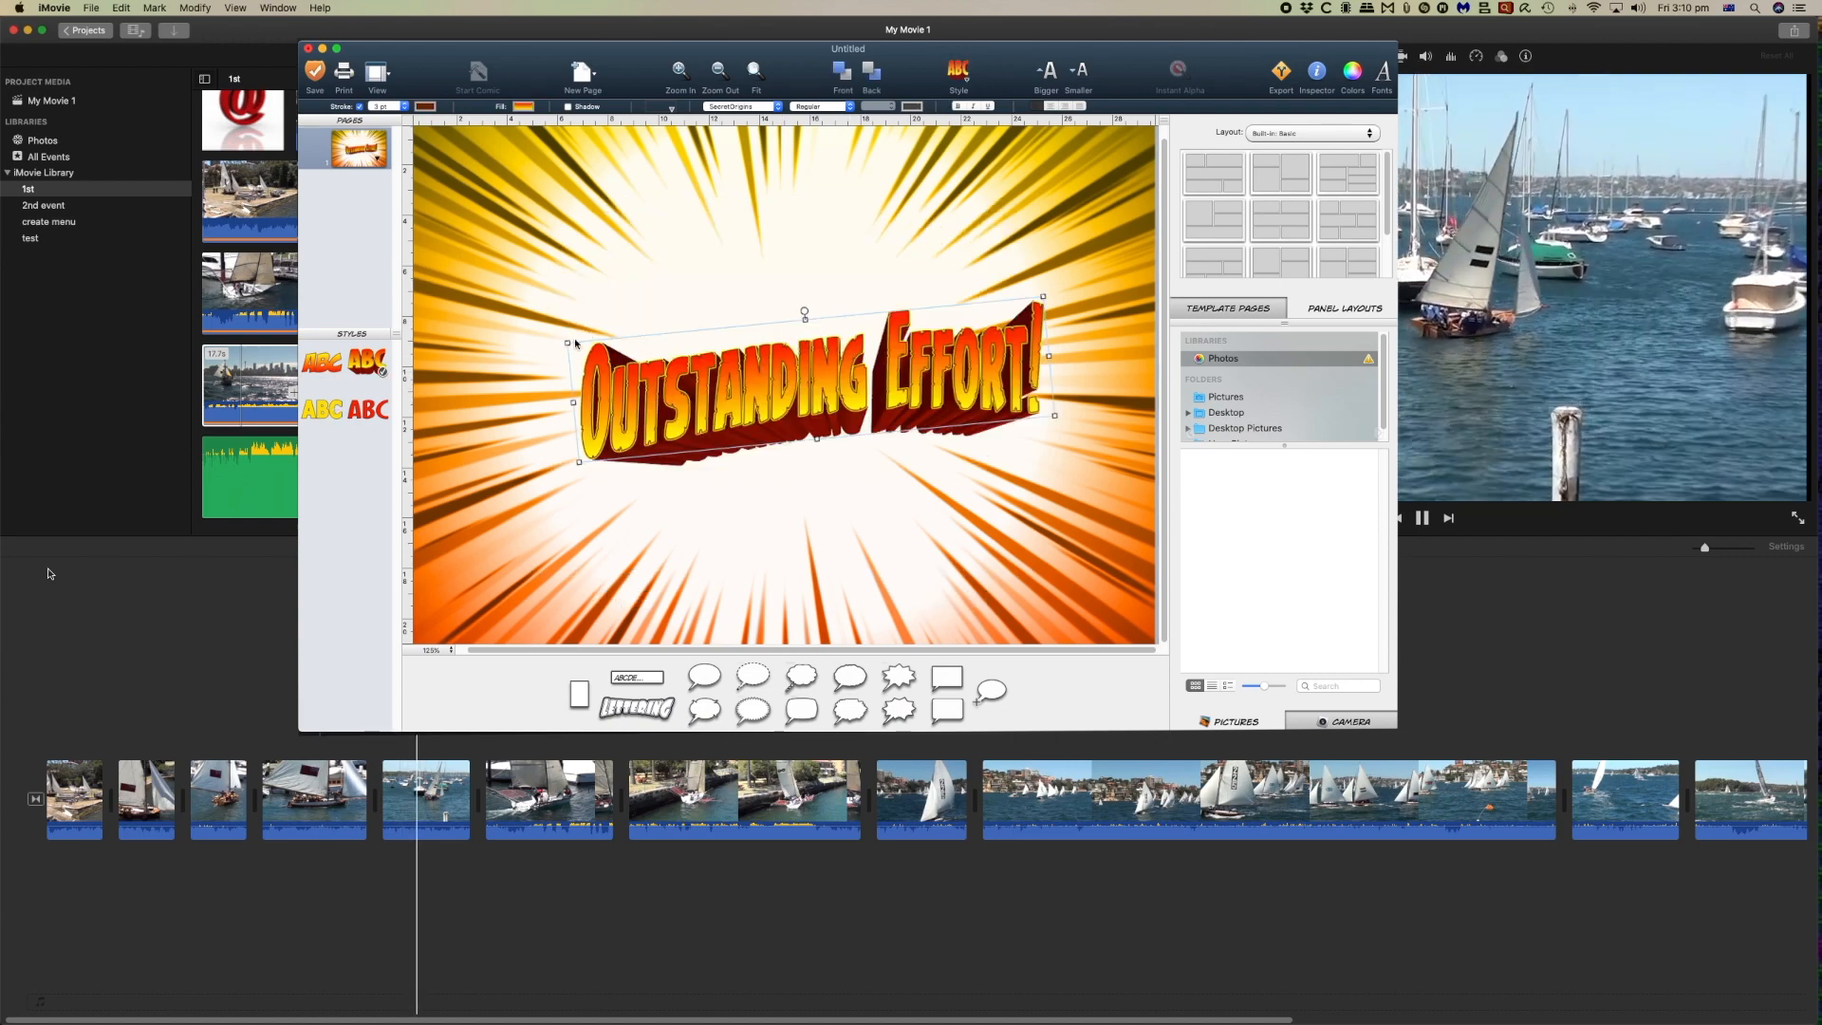
Enlarge the "Outstanding Effort!" lettering, and try adding a second lettering object below it before deleting it.
drag(568, 343, 550, 306)
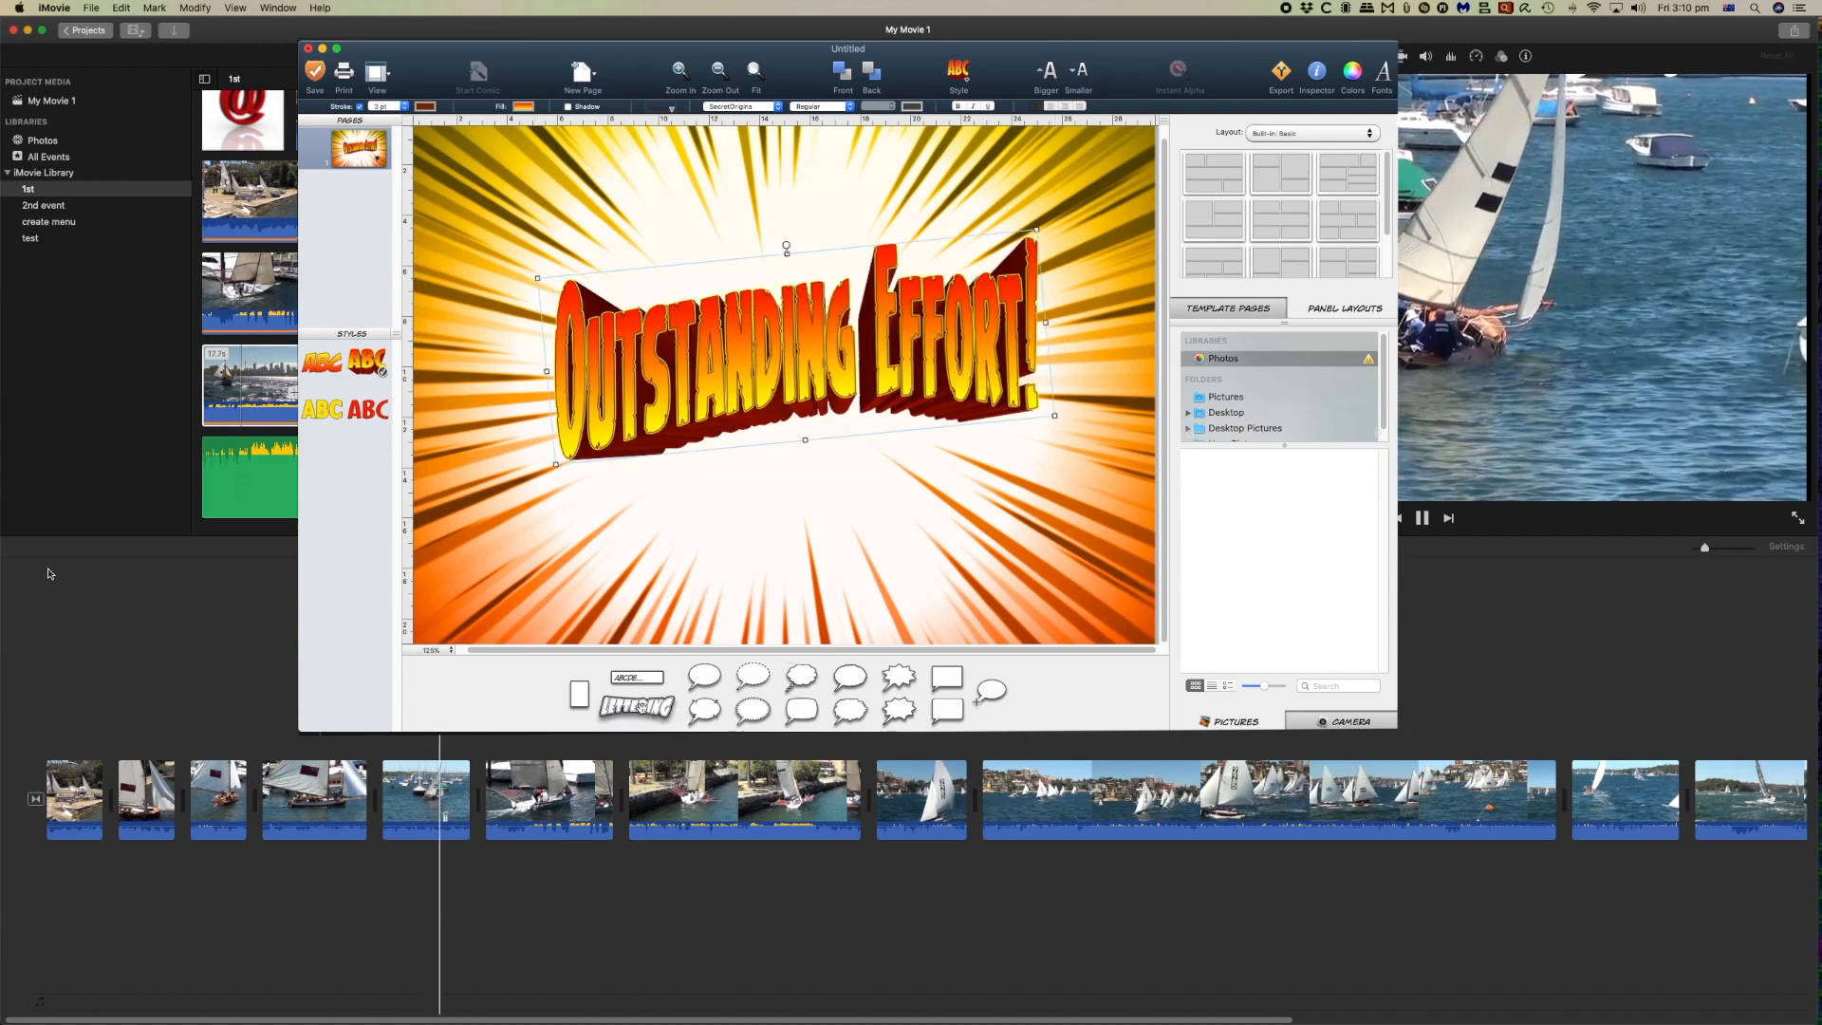
drag(636, 707, 793, 539)
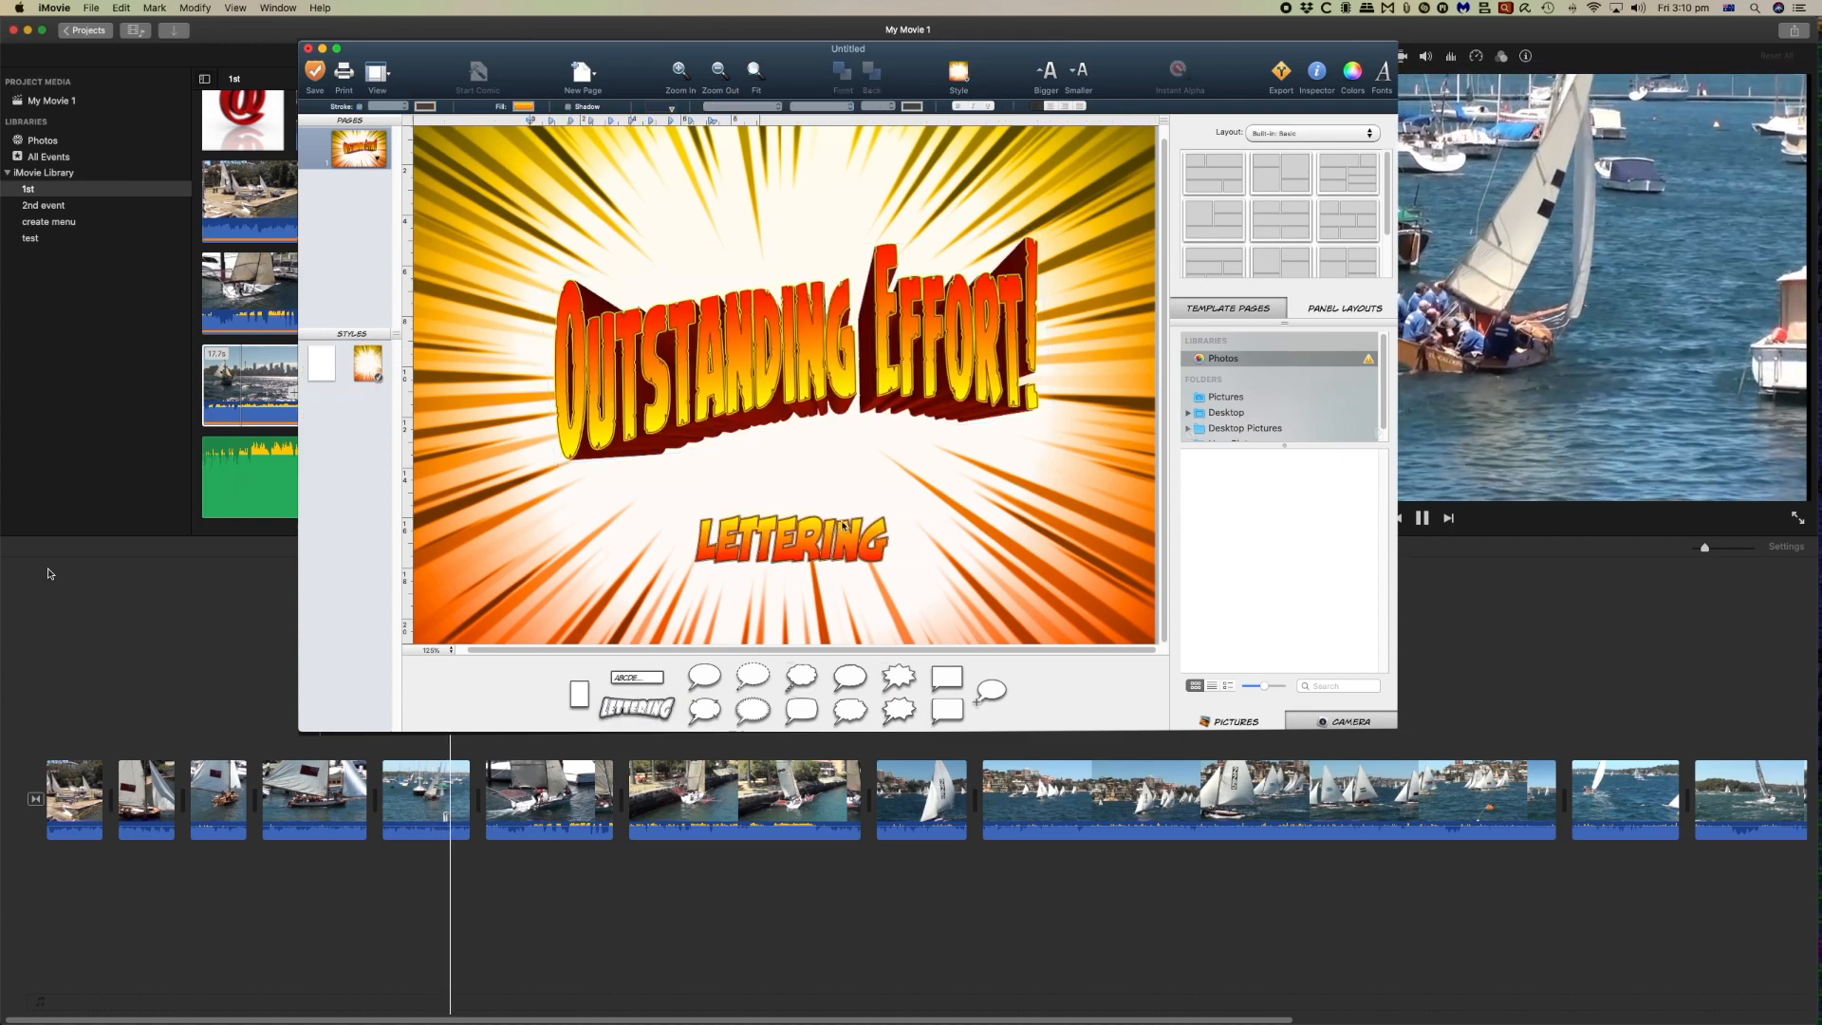
key(Delete)
Replace the "Outstanding Effort!" lettering text with "Nº8".
click(799, 381)
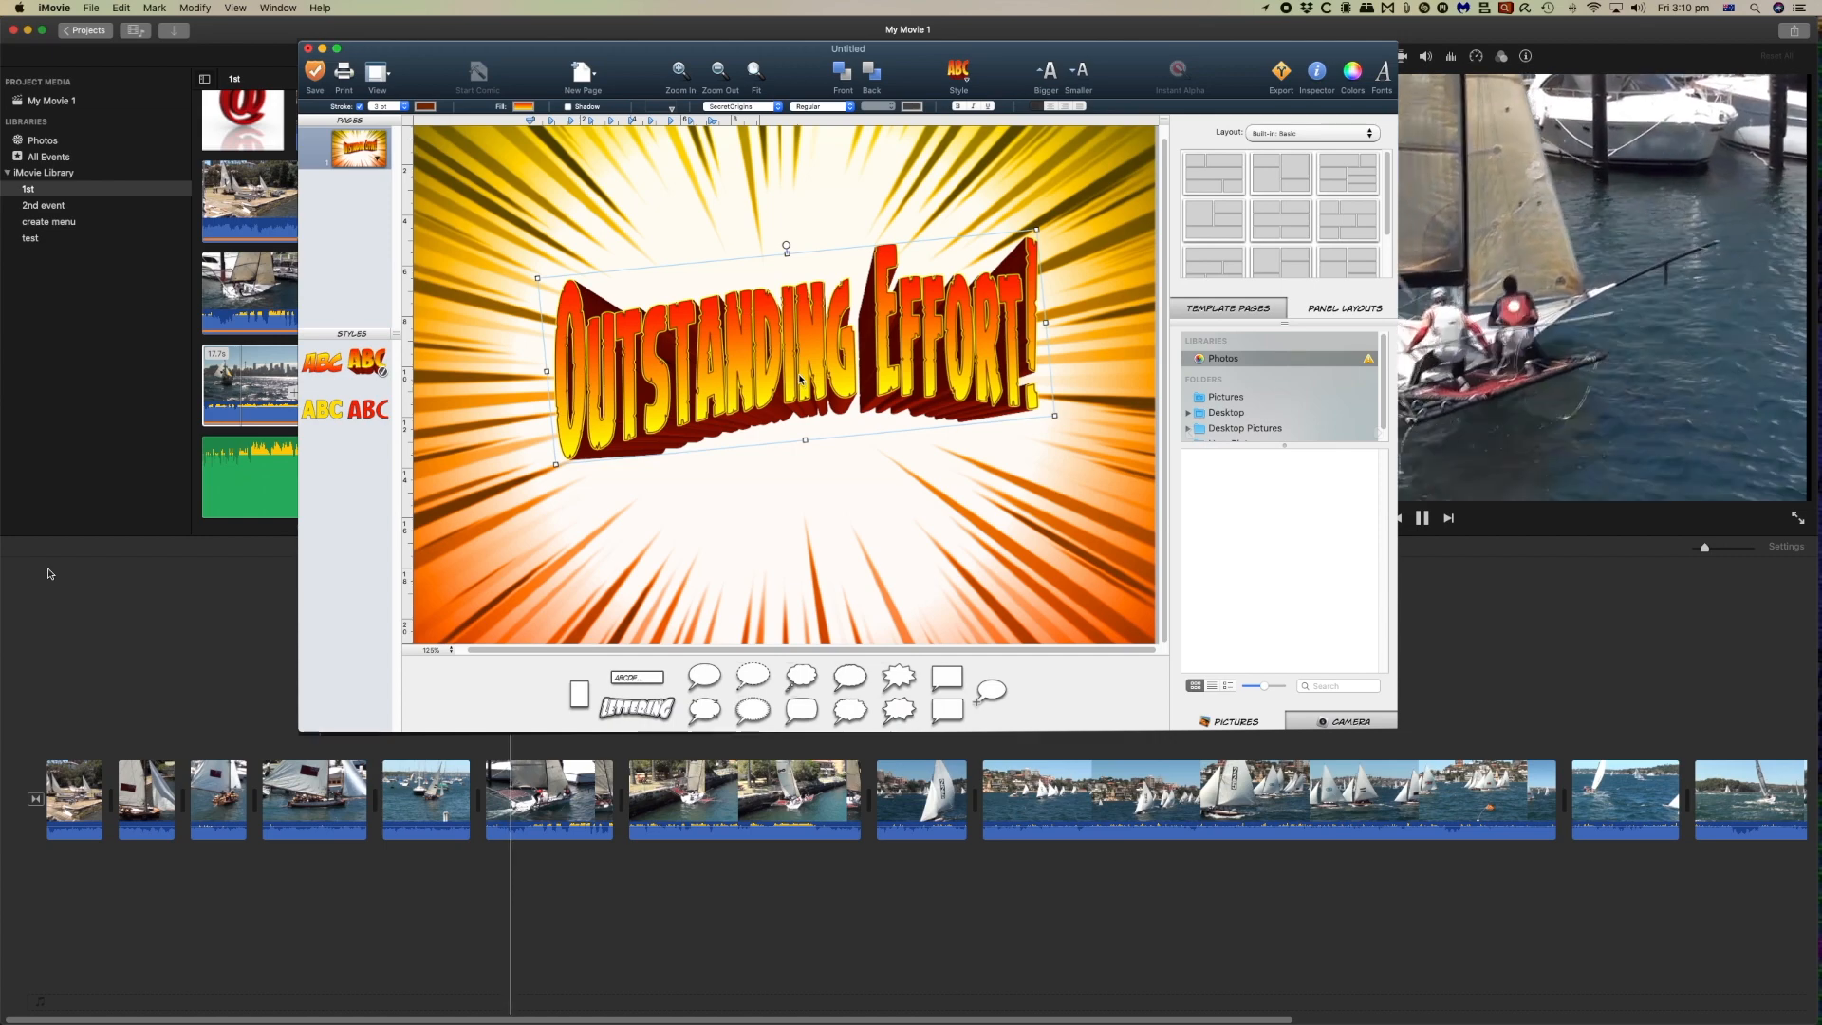
double_click(799, 378)
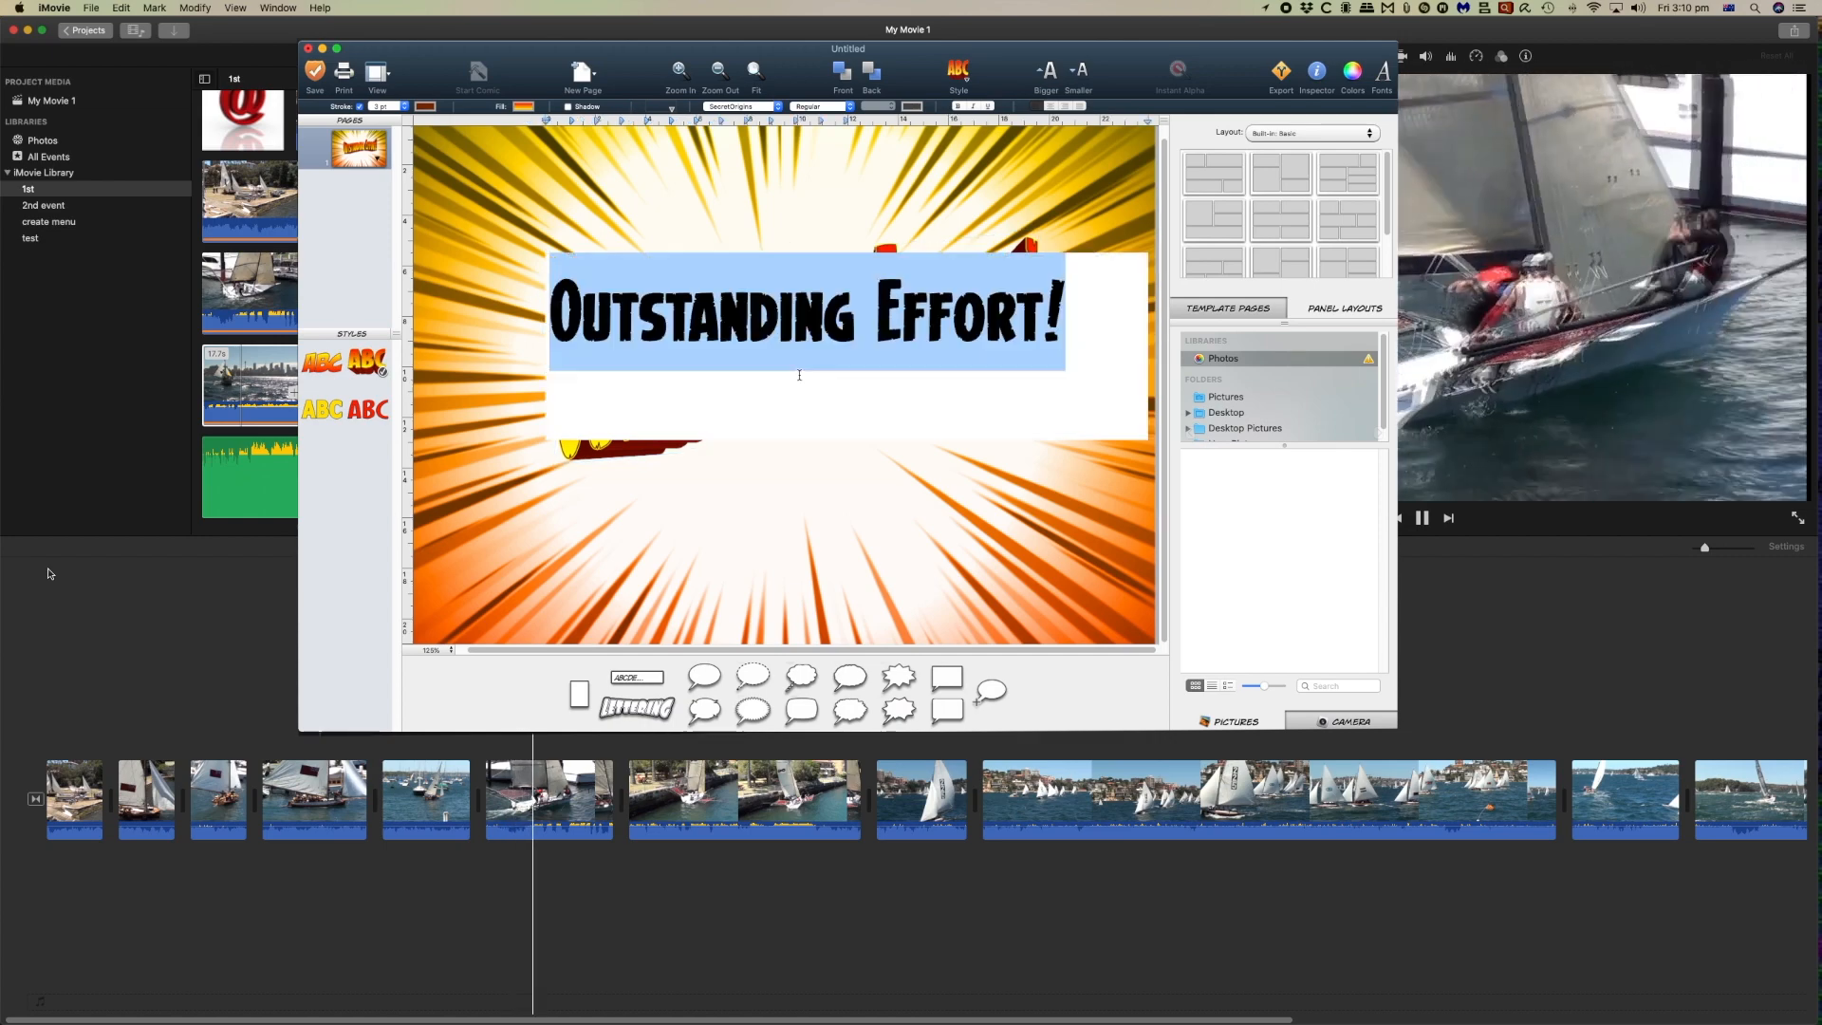
text(NO)
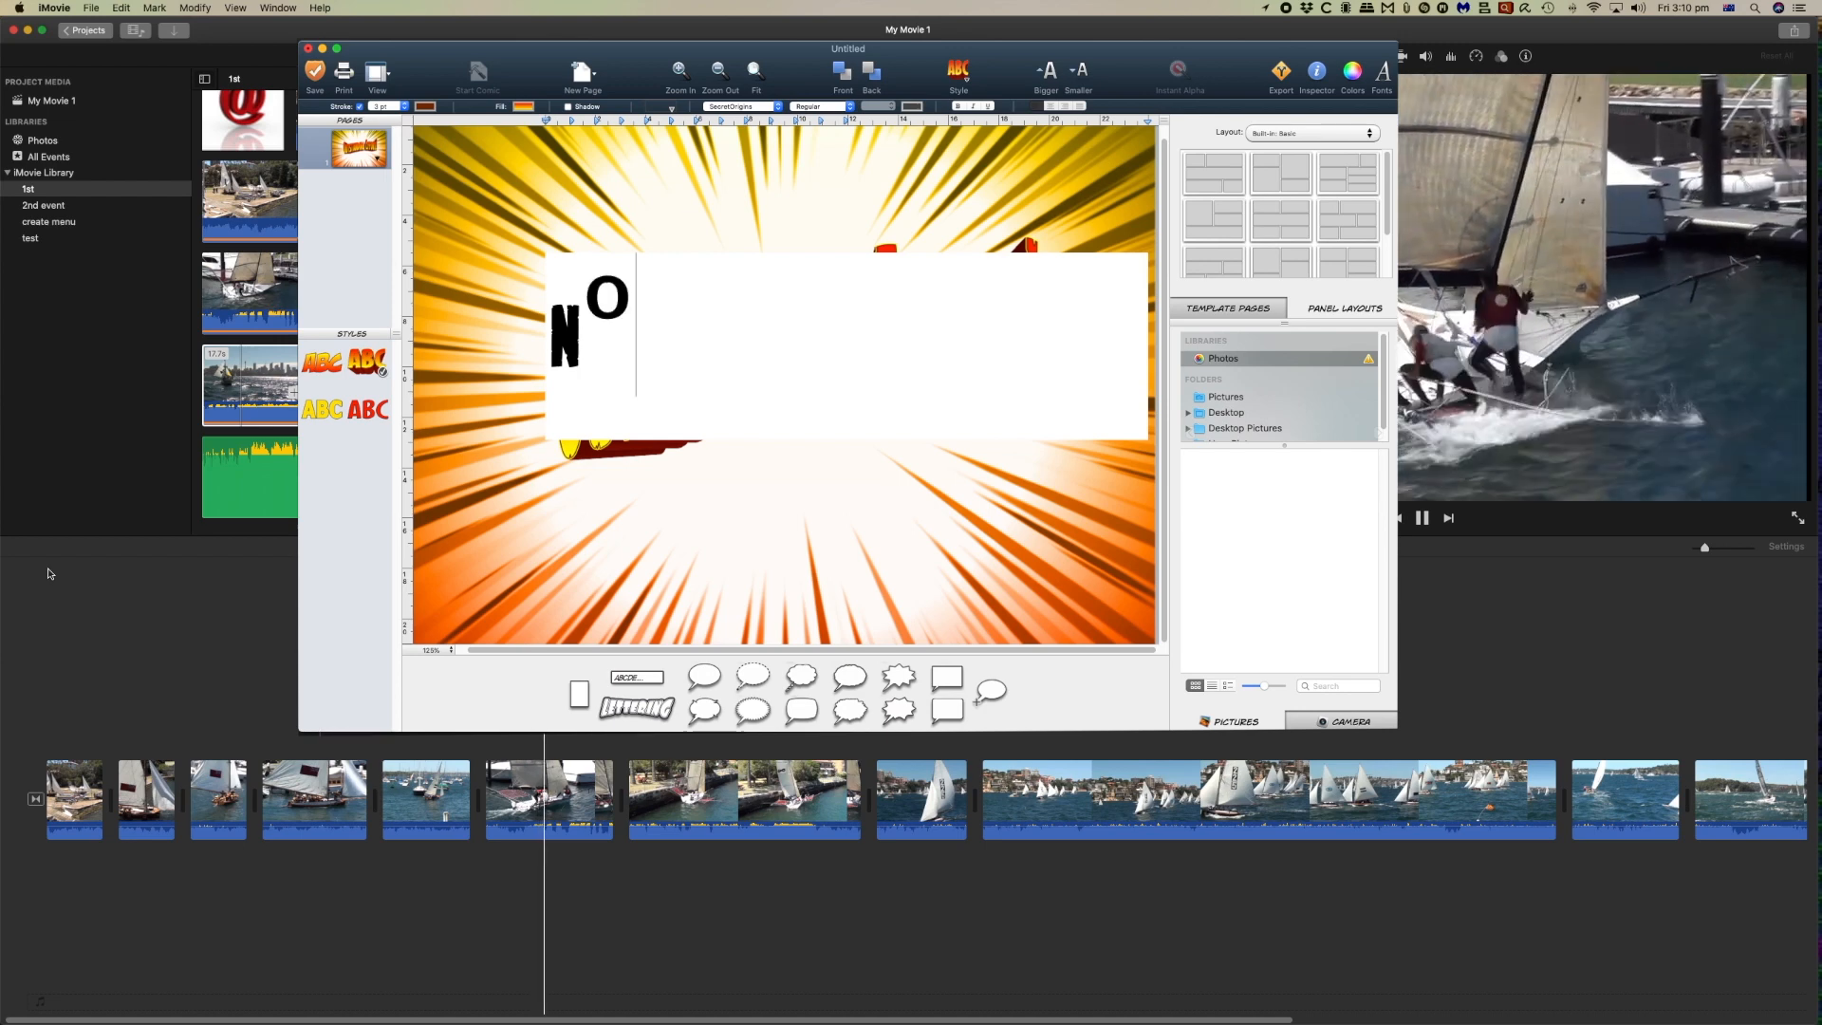
text(8)
click(979, 148)
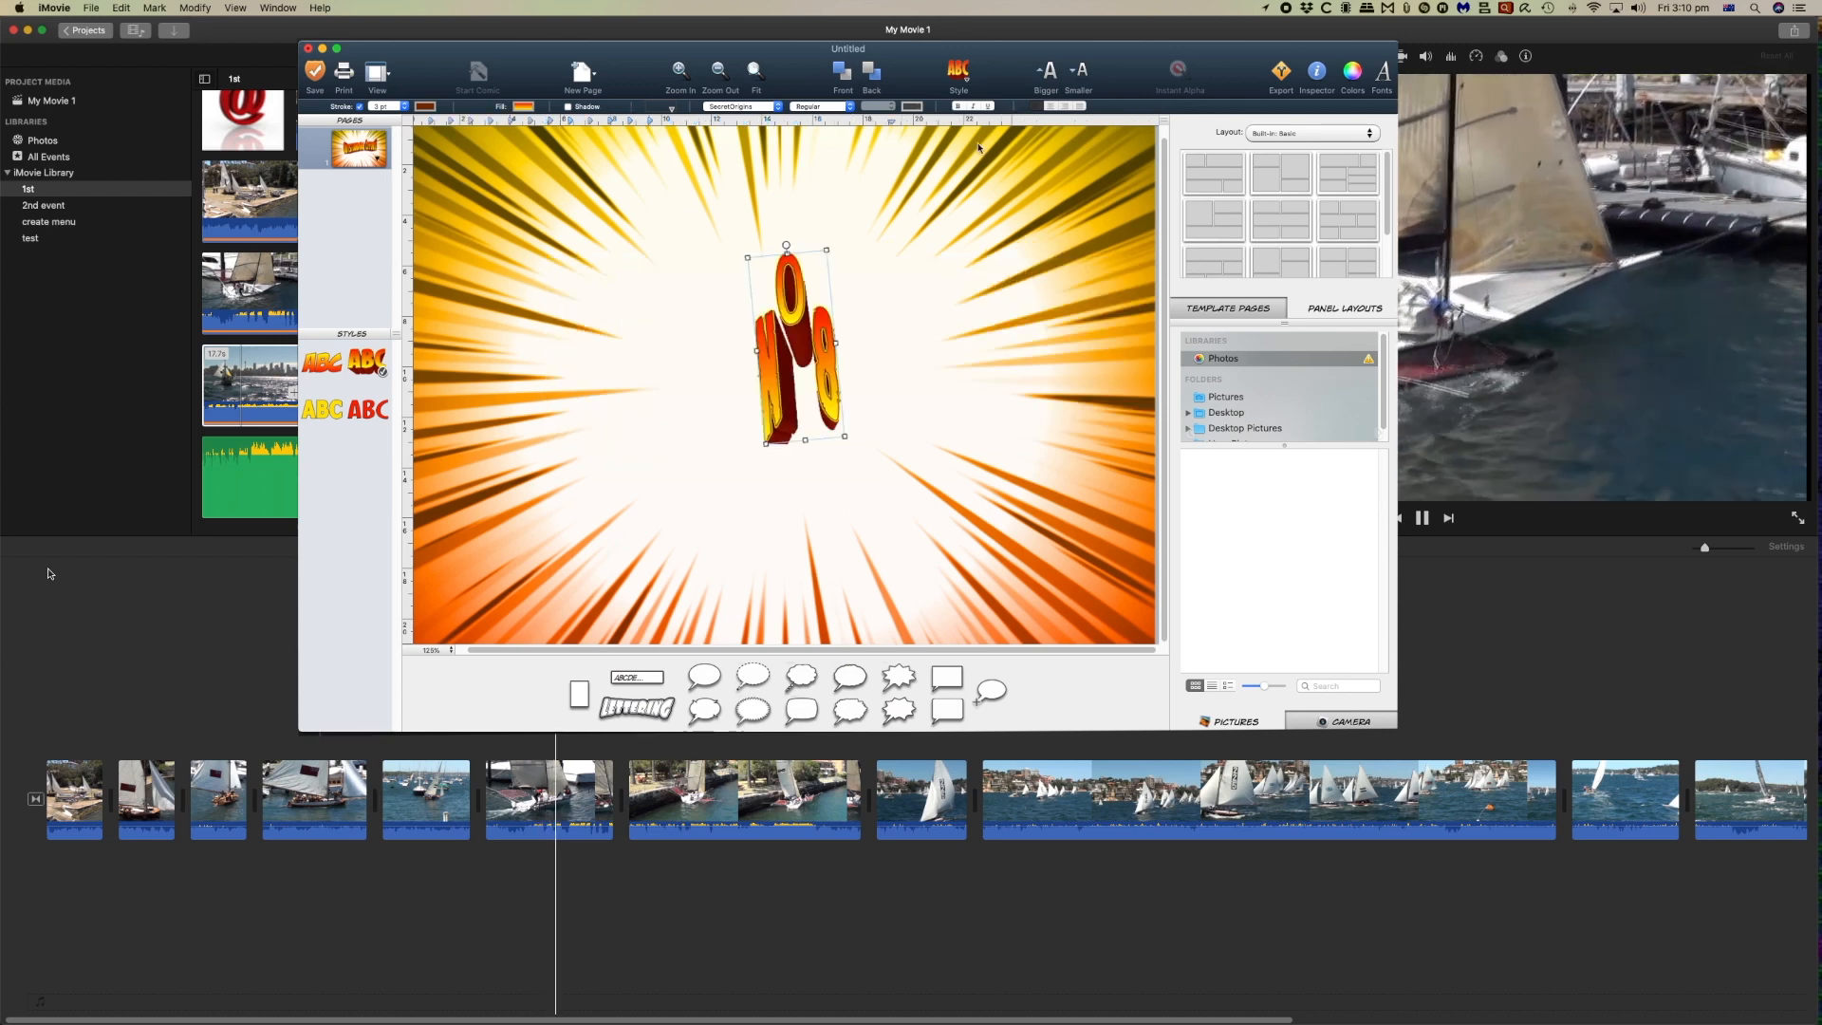
Widen the Nº8 lettering and apply the flat yellow-to-orange lettering style without the 3D extrusion.
drag(766, 443, 624, 468)
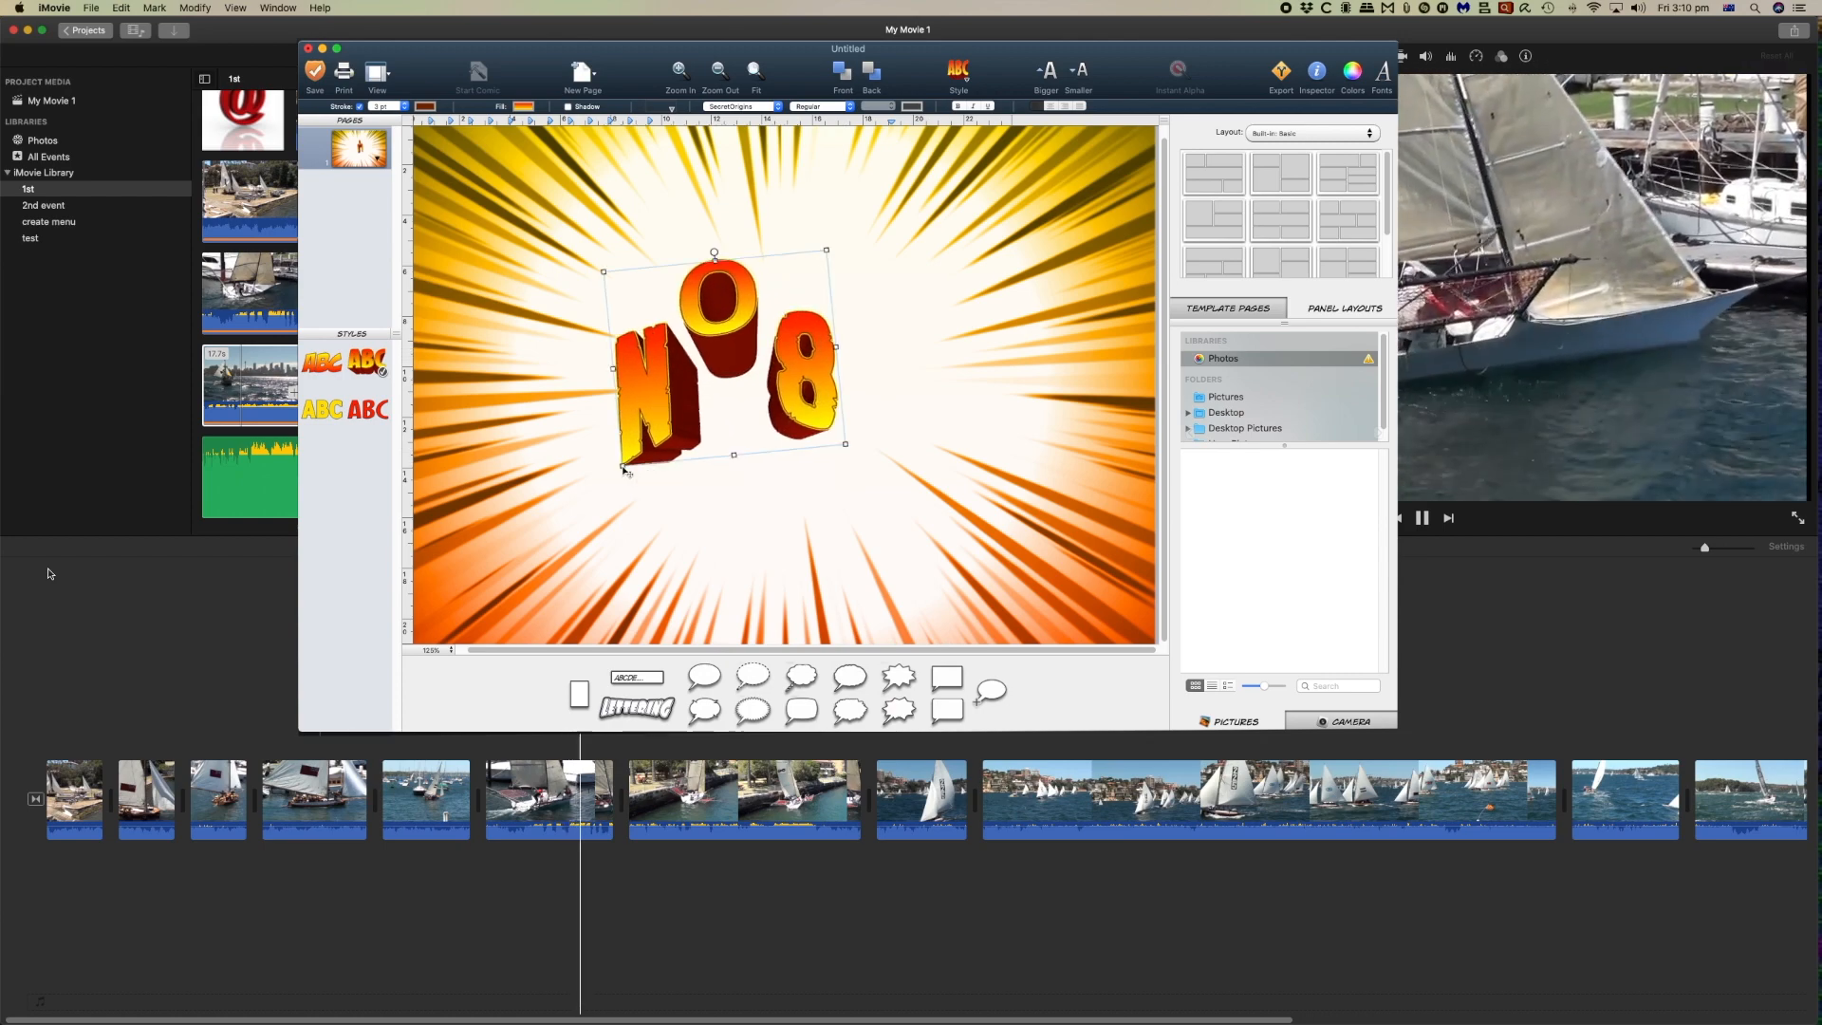
click(961, 69)
click(987, 95)
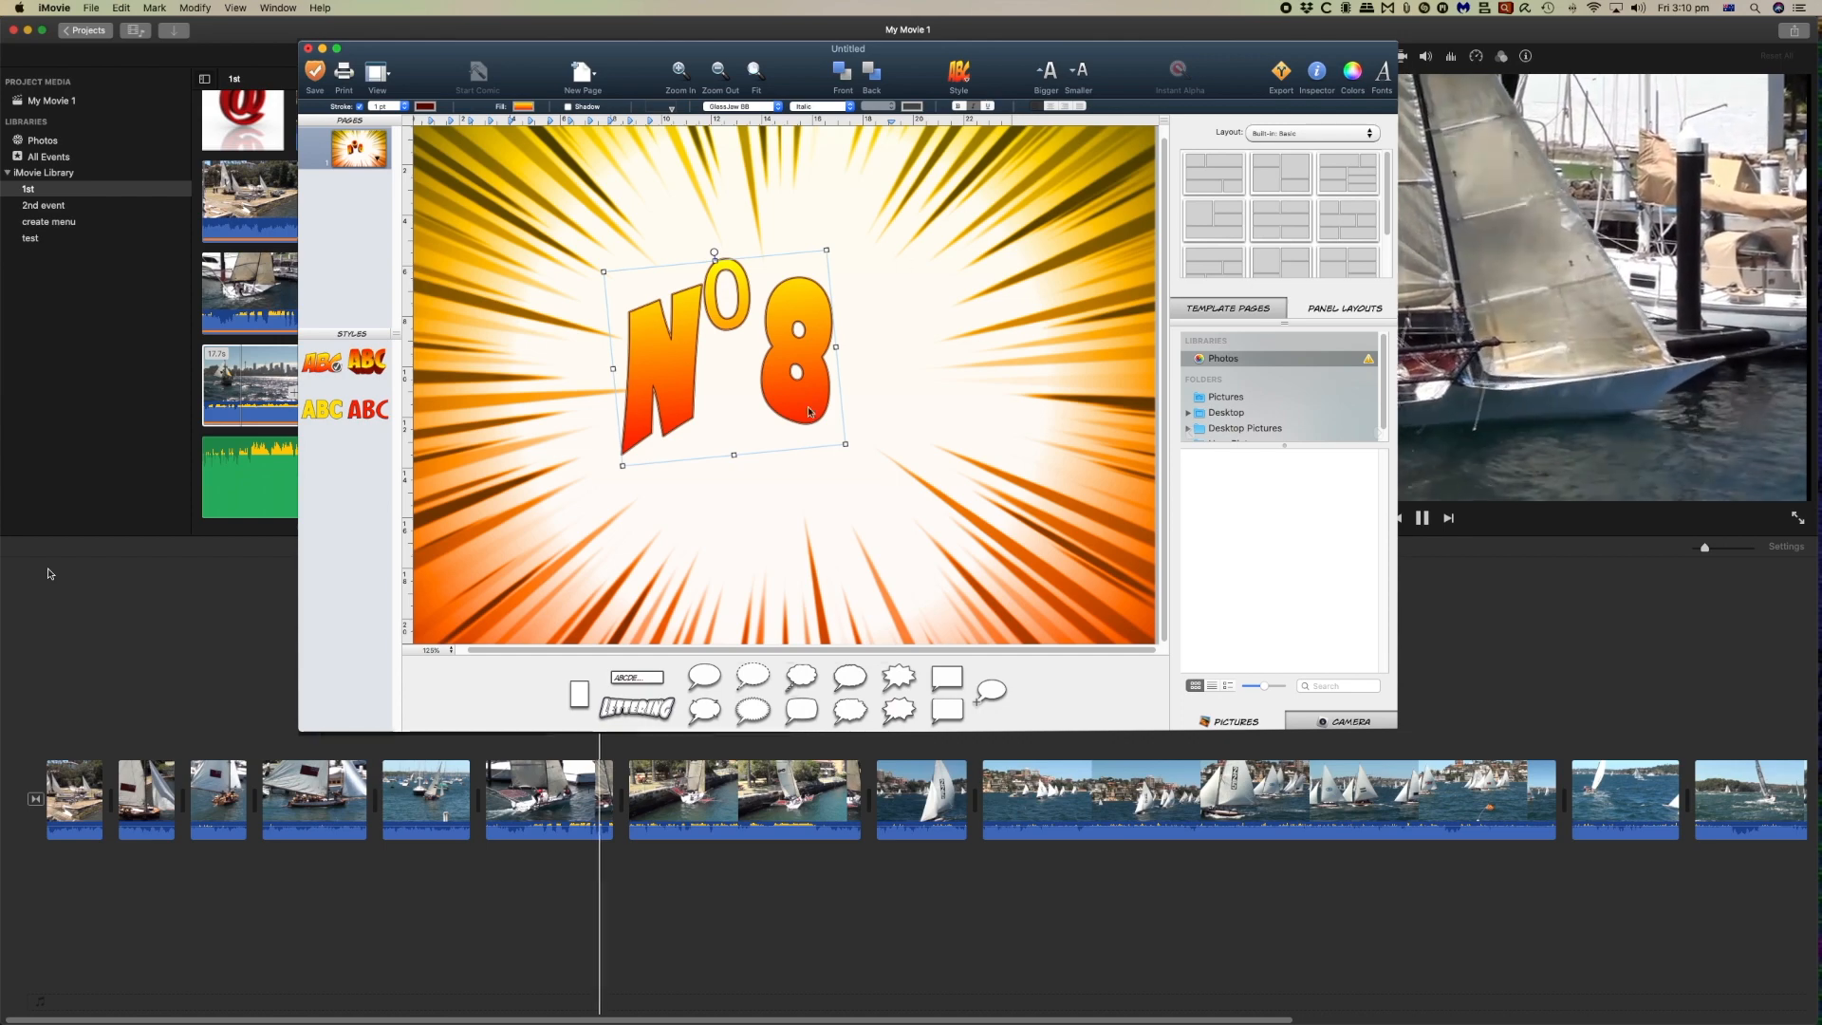
Enlarge the Nº8 lettering across the middle of the burst and flatten its curved lower edge.
drag(845, 443, 1012, 501)
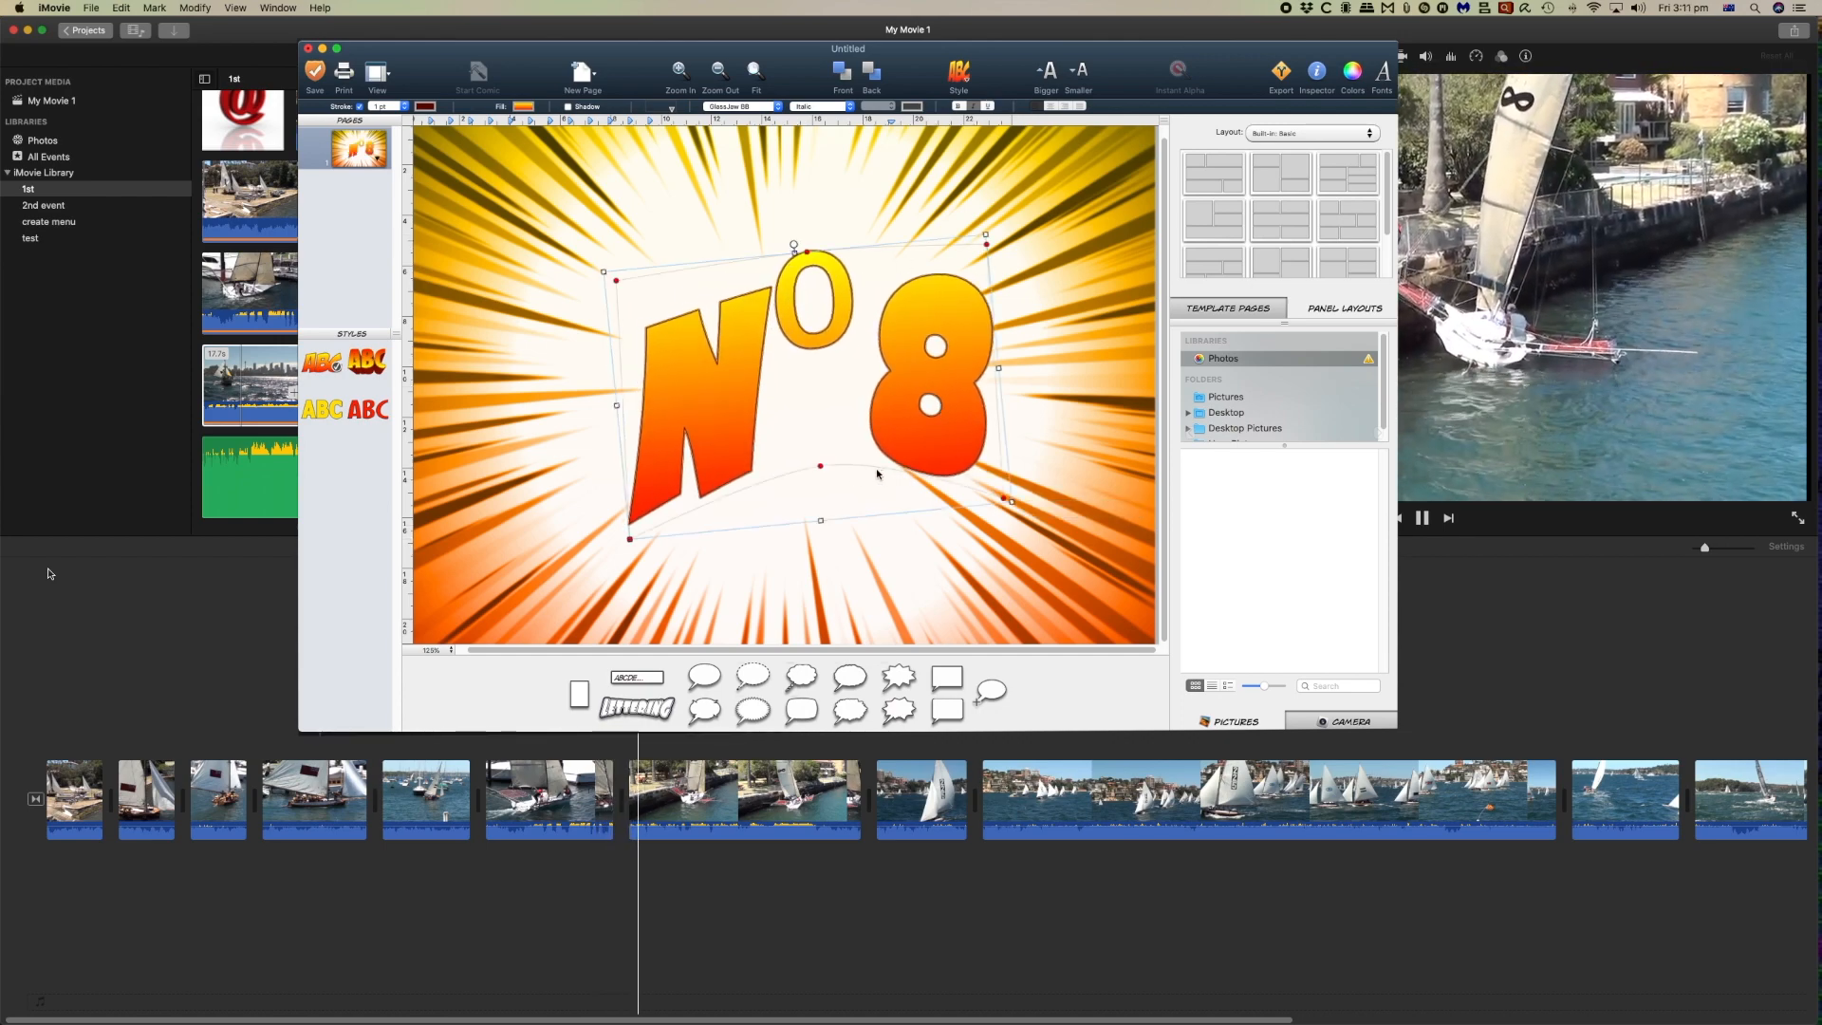
drag(820, 466, 835, 523)
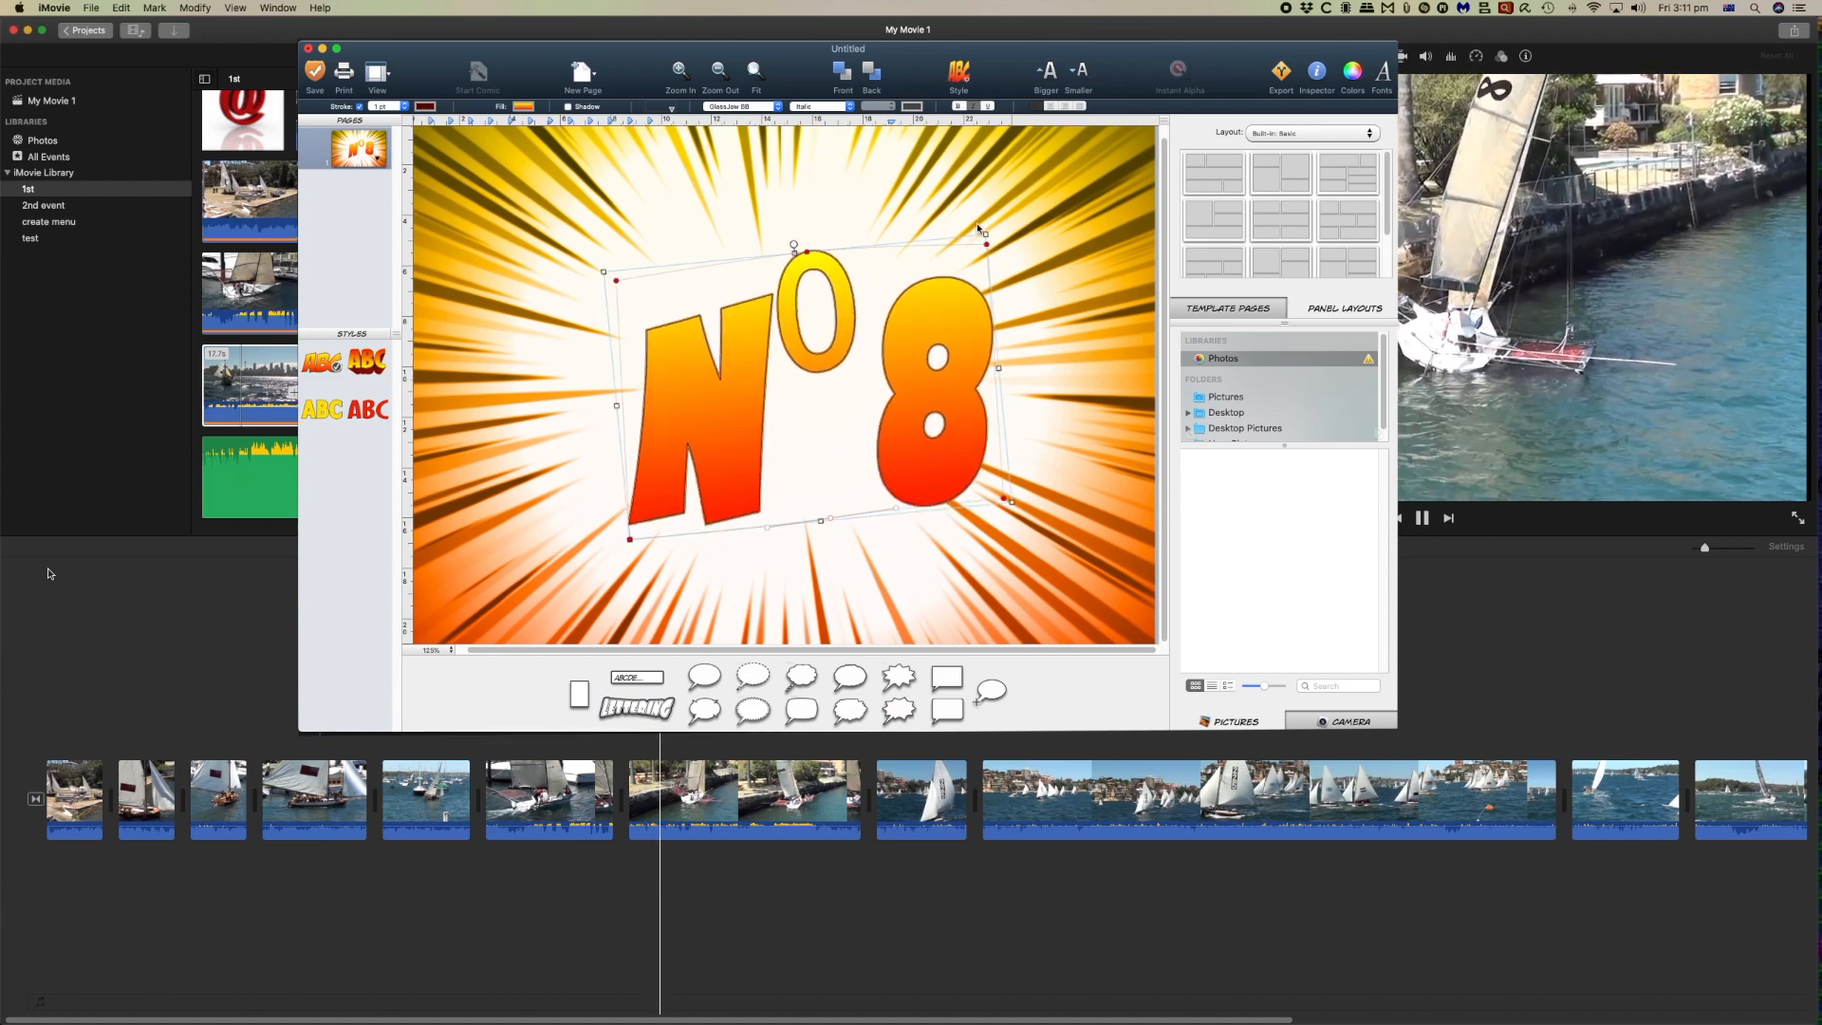
mouse_move(989, 248)
mouse_down()
mouse_move(968, 237)
mouse_move(994, 233)
mouse_up()
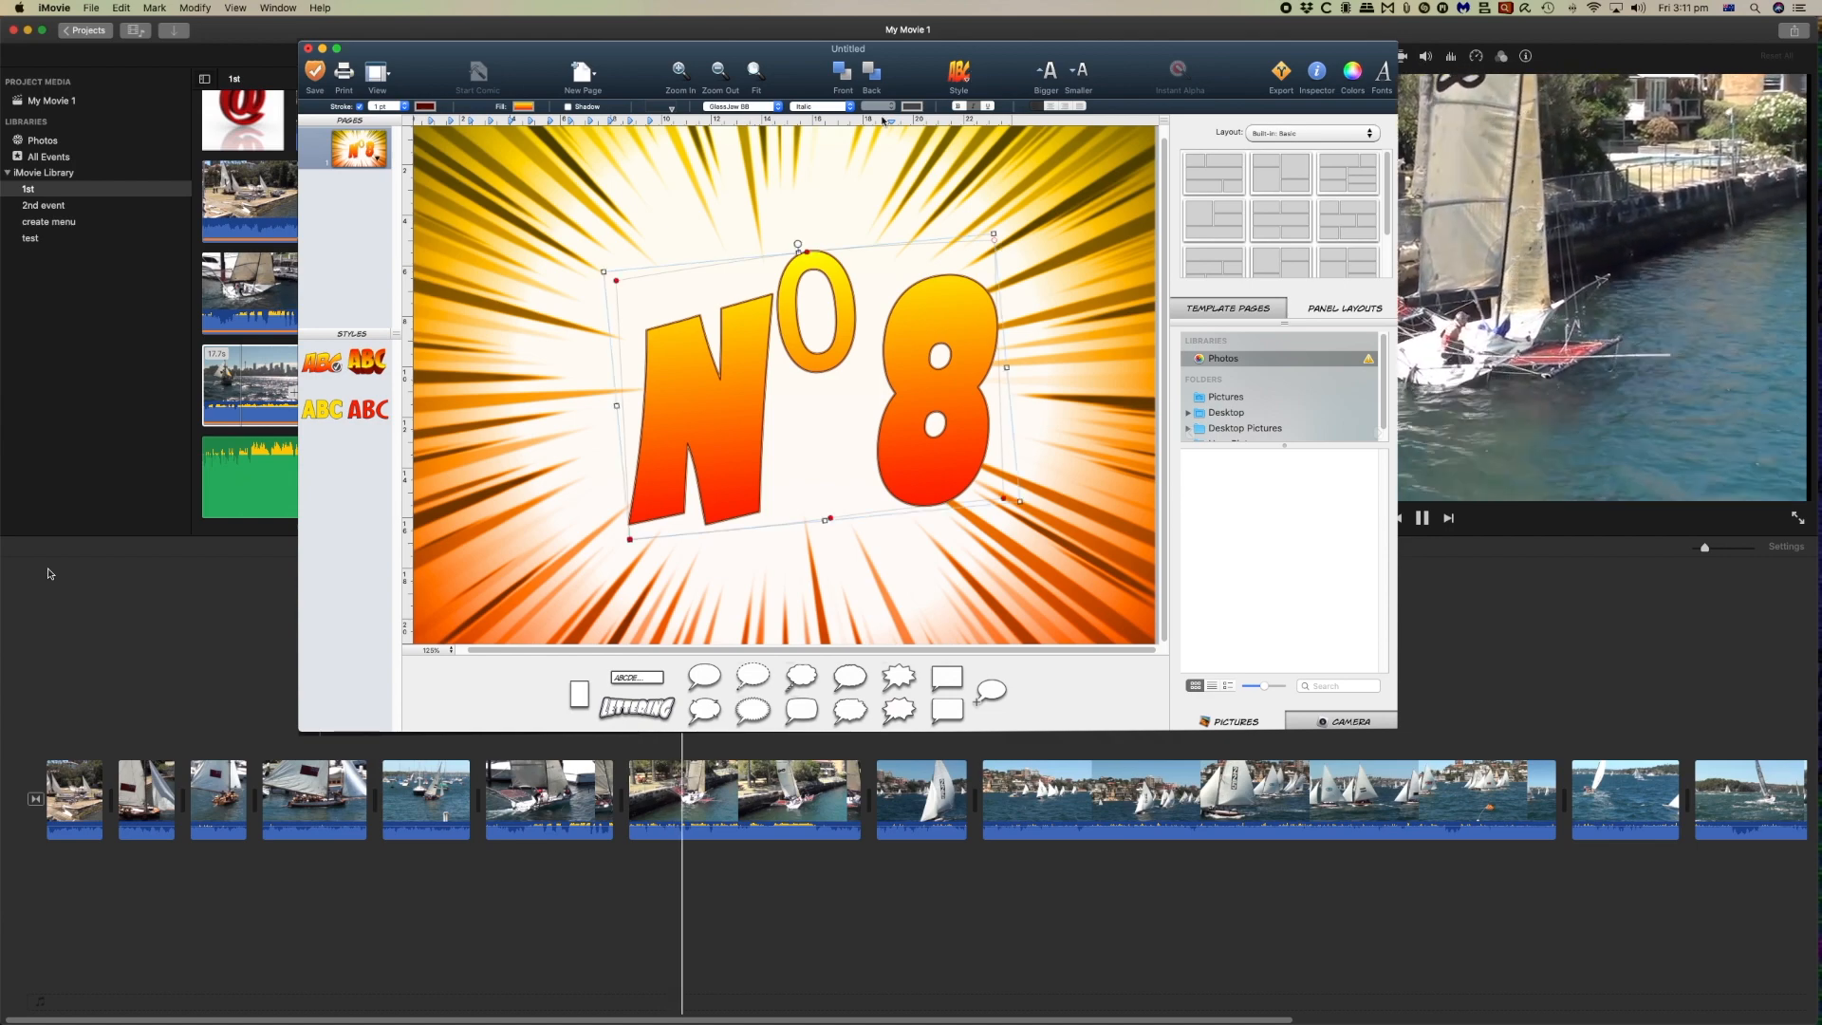
Try a blue-to-green, a lime and a blue-and-gold gradient fill on the Nº8 lettering.
click(526, 109)
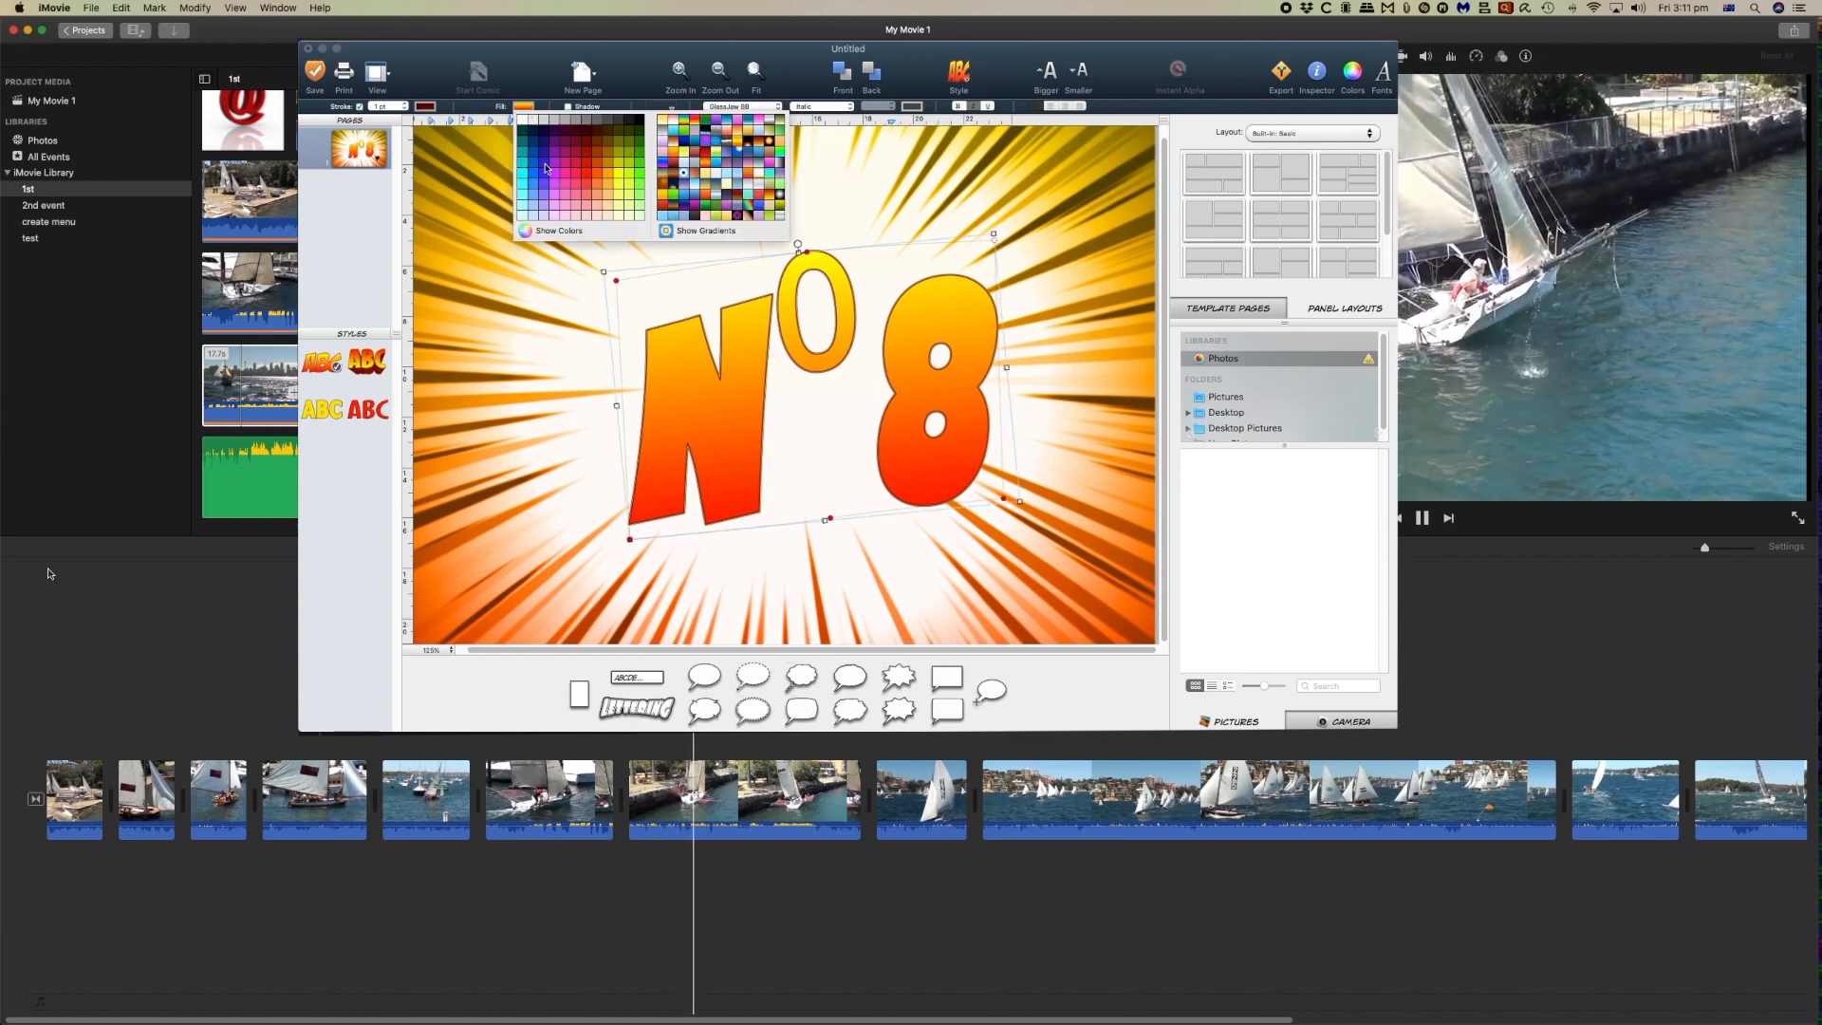
click(712, 188)
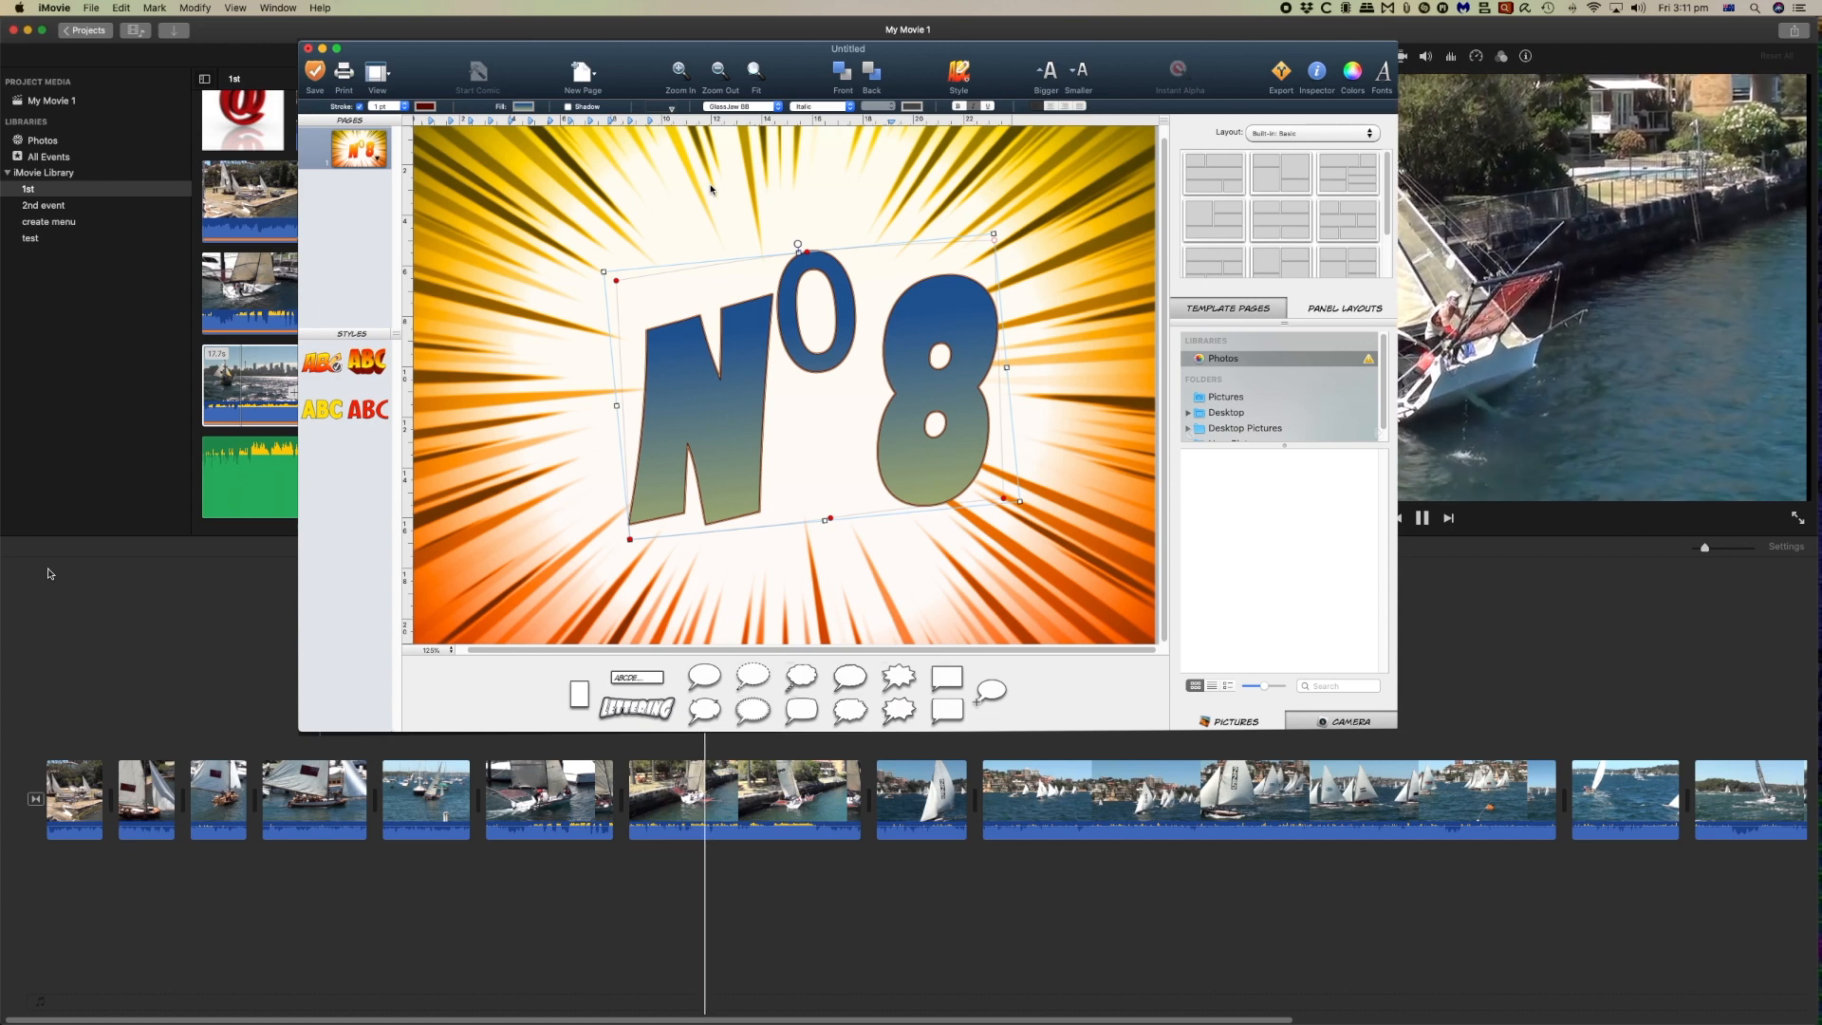
click(527, 107)
click(710, 176)
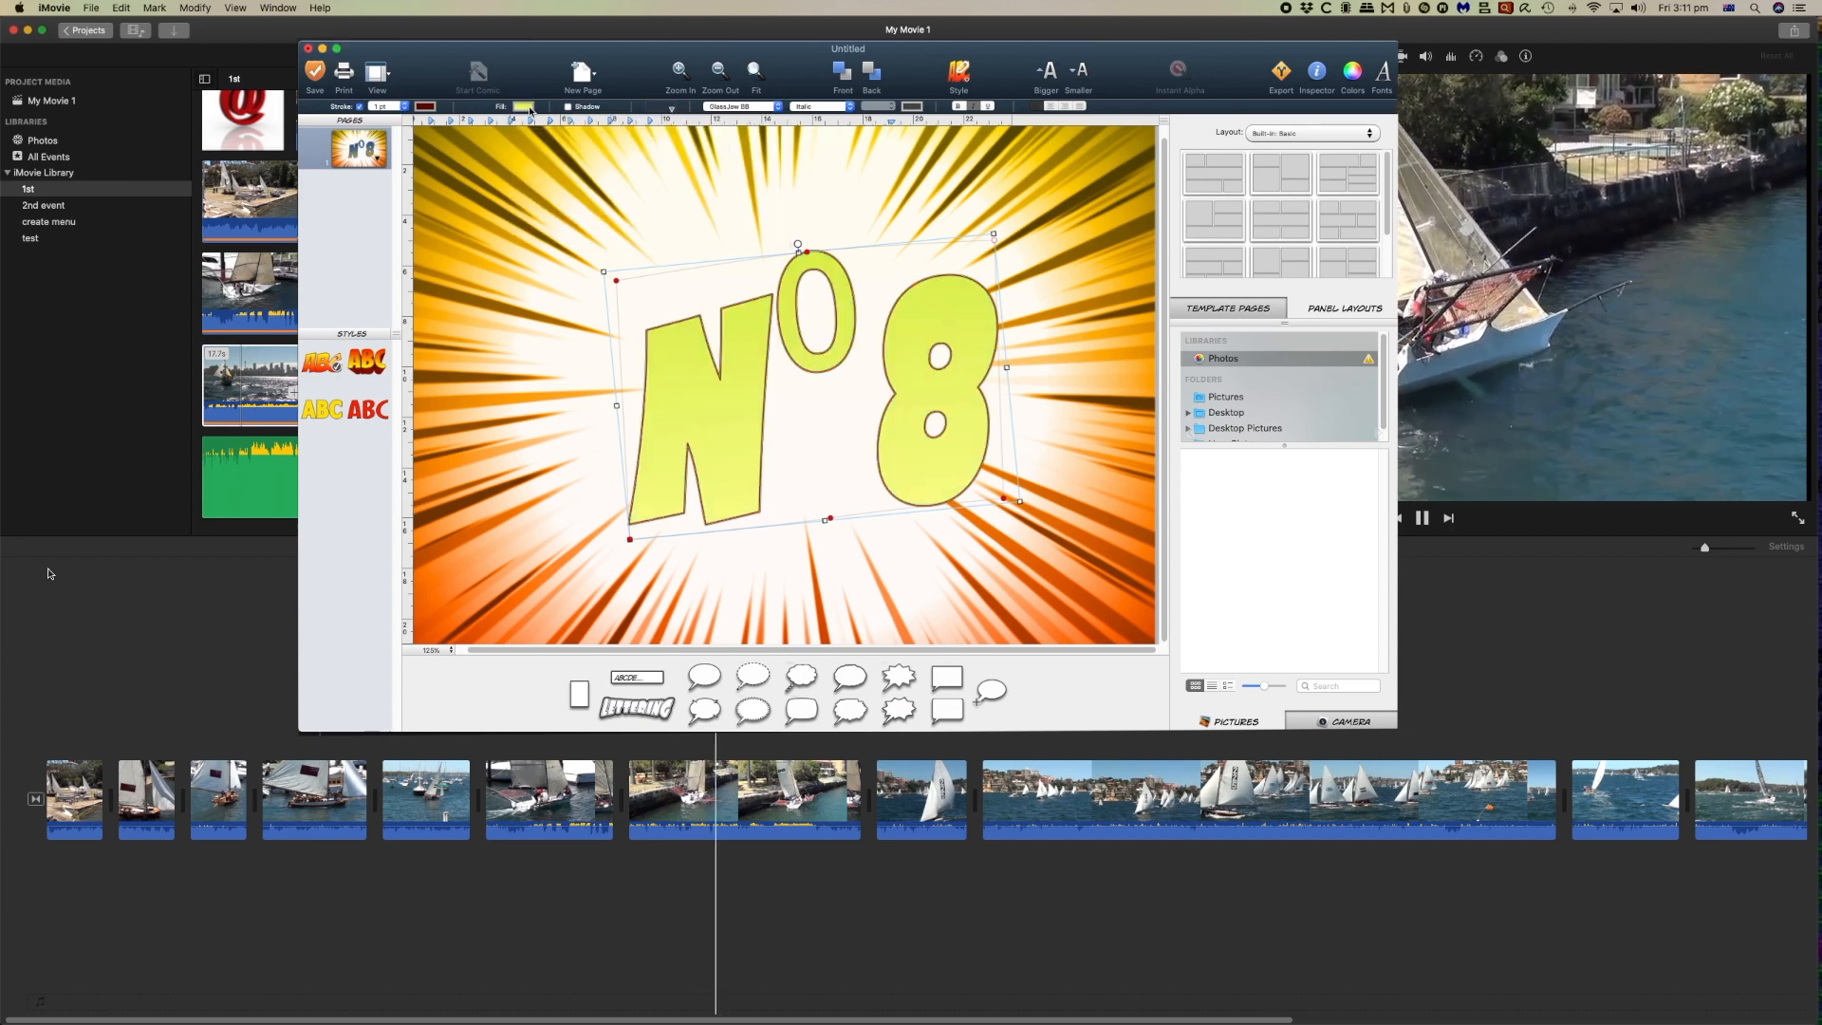
click(527, 108)
click(714, 169)
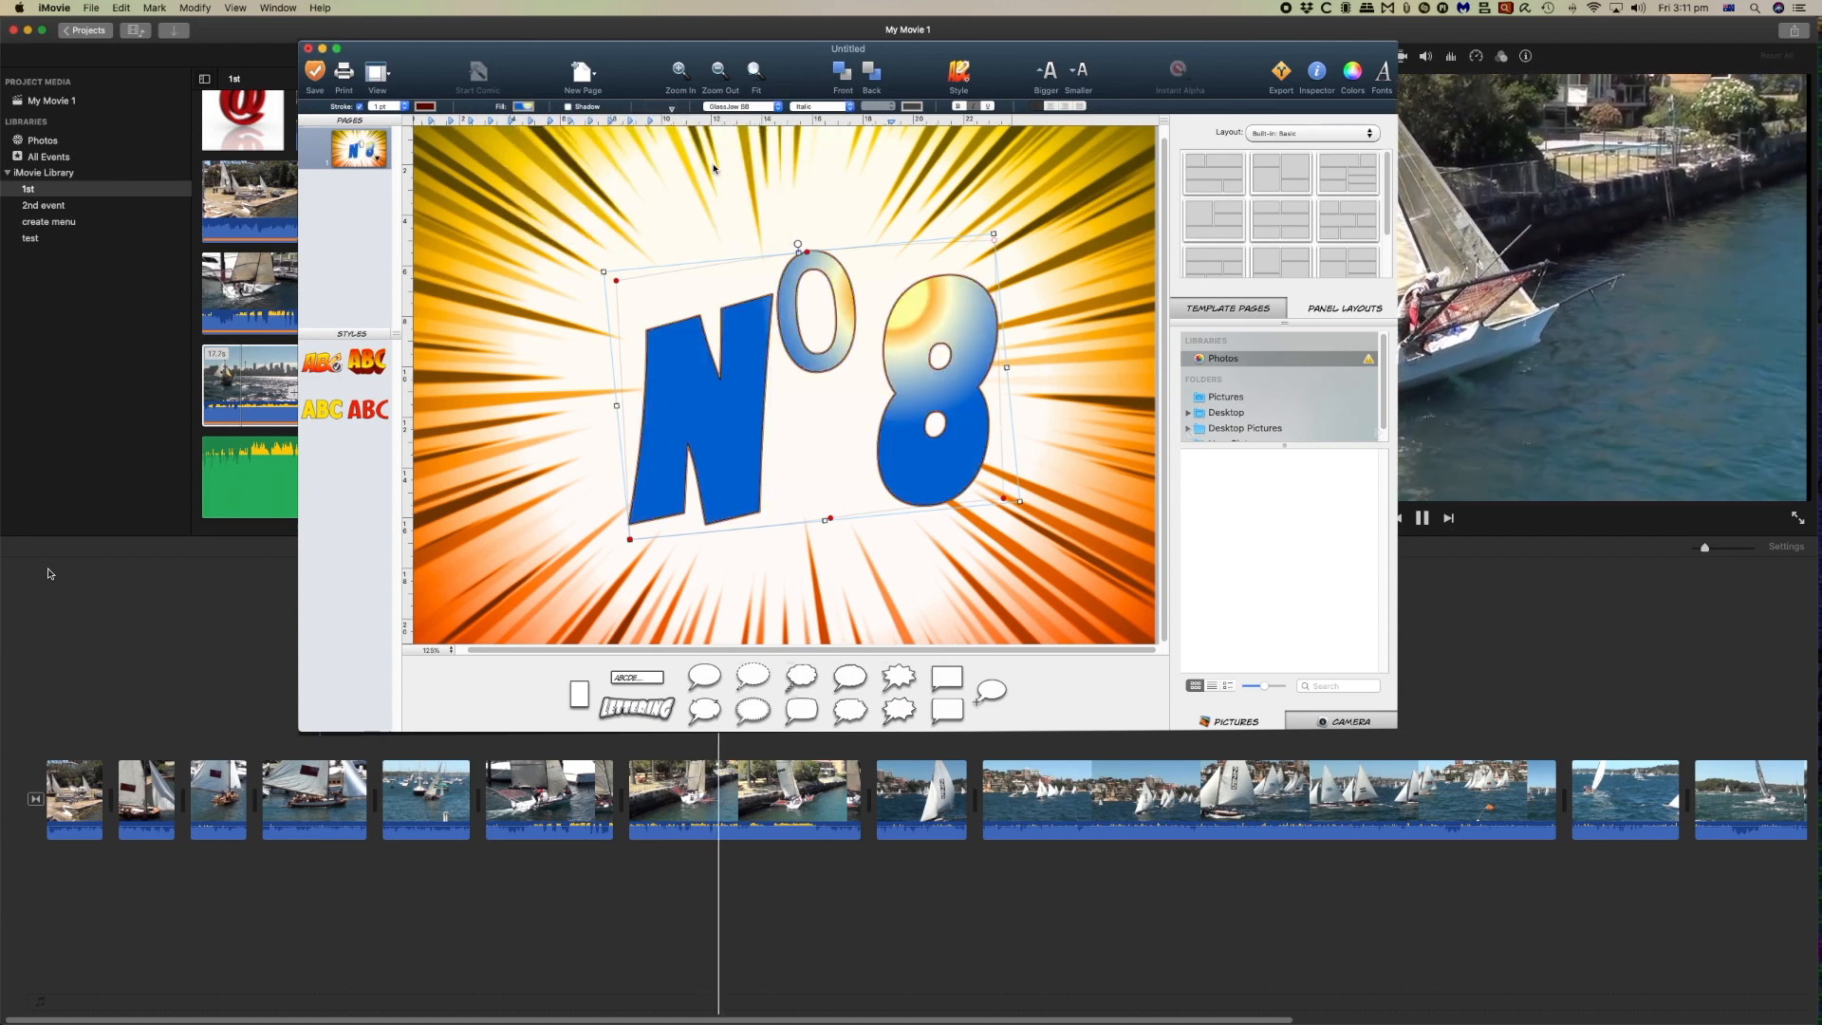
Try several other fonts on the Nº8 lettering, including an outlined block font and a heavy slanted one.
click(755, 108)
click(758, 365)
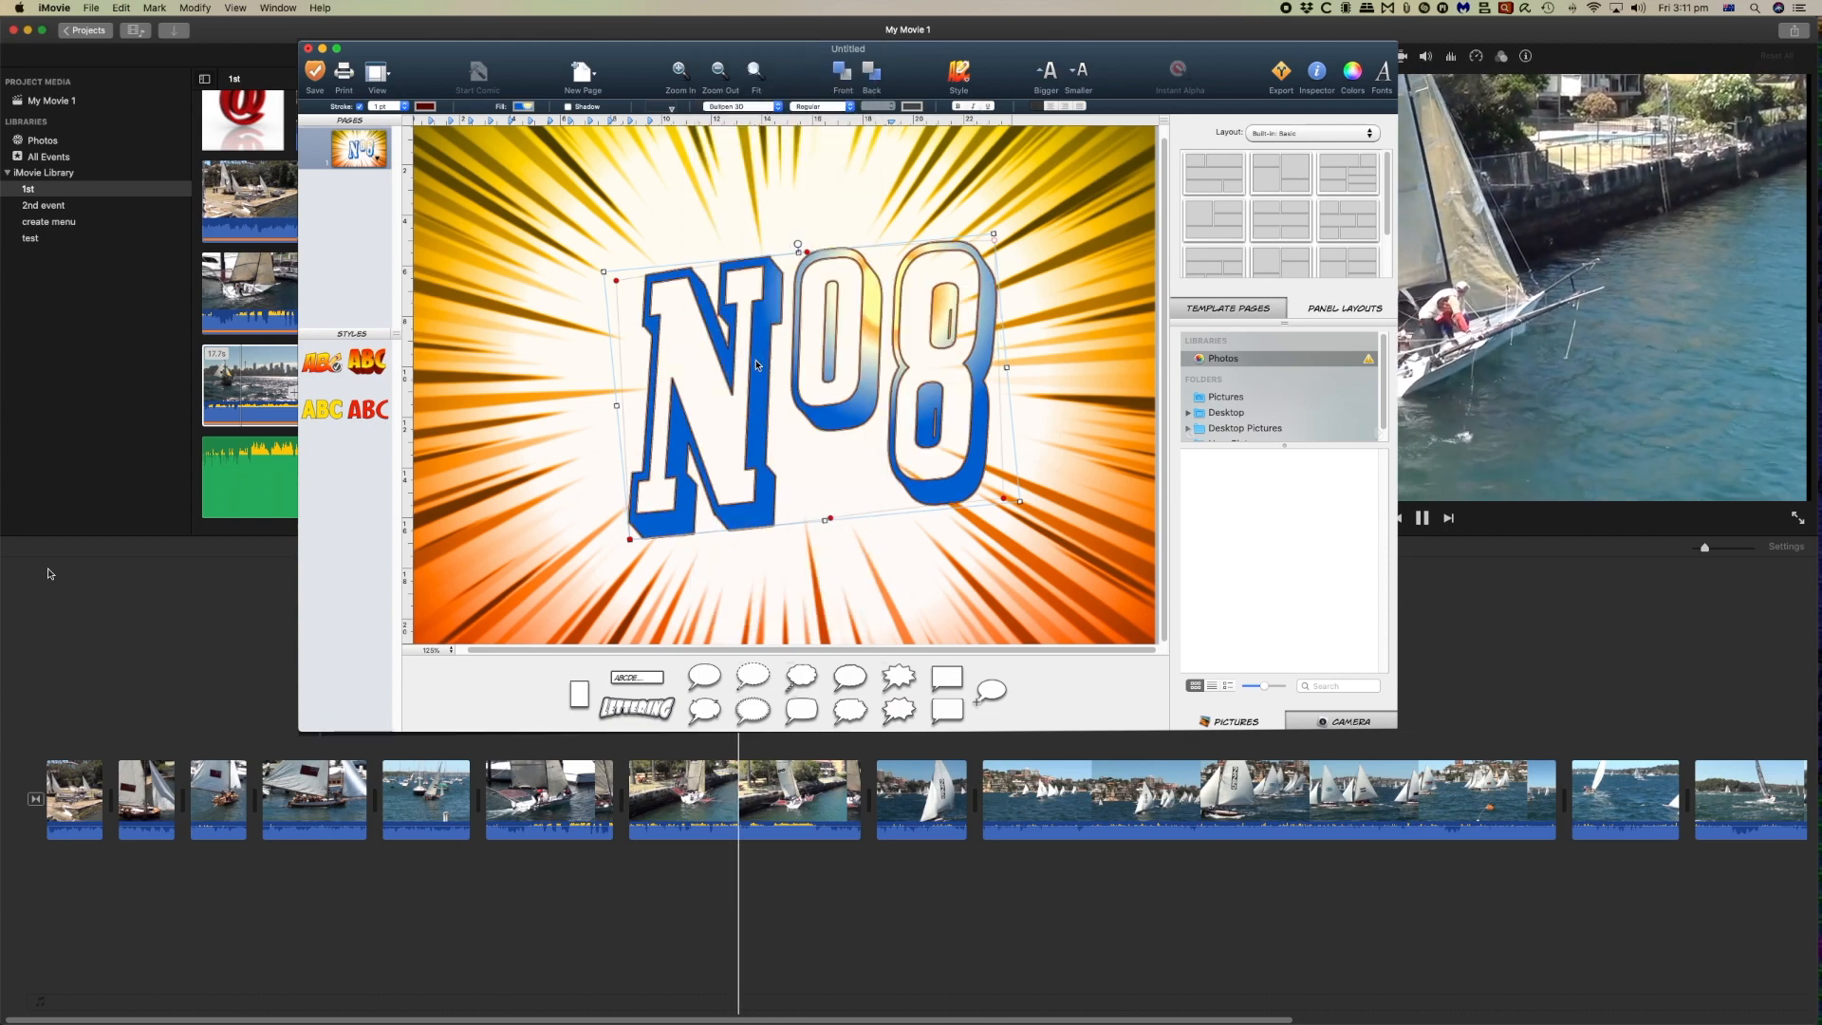
click(755, 106)
click(761, 323)
click(756, 106)
click(778, 146)
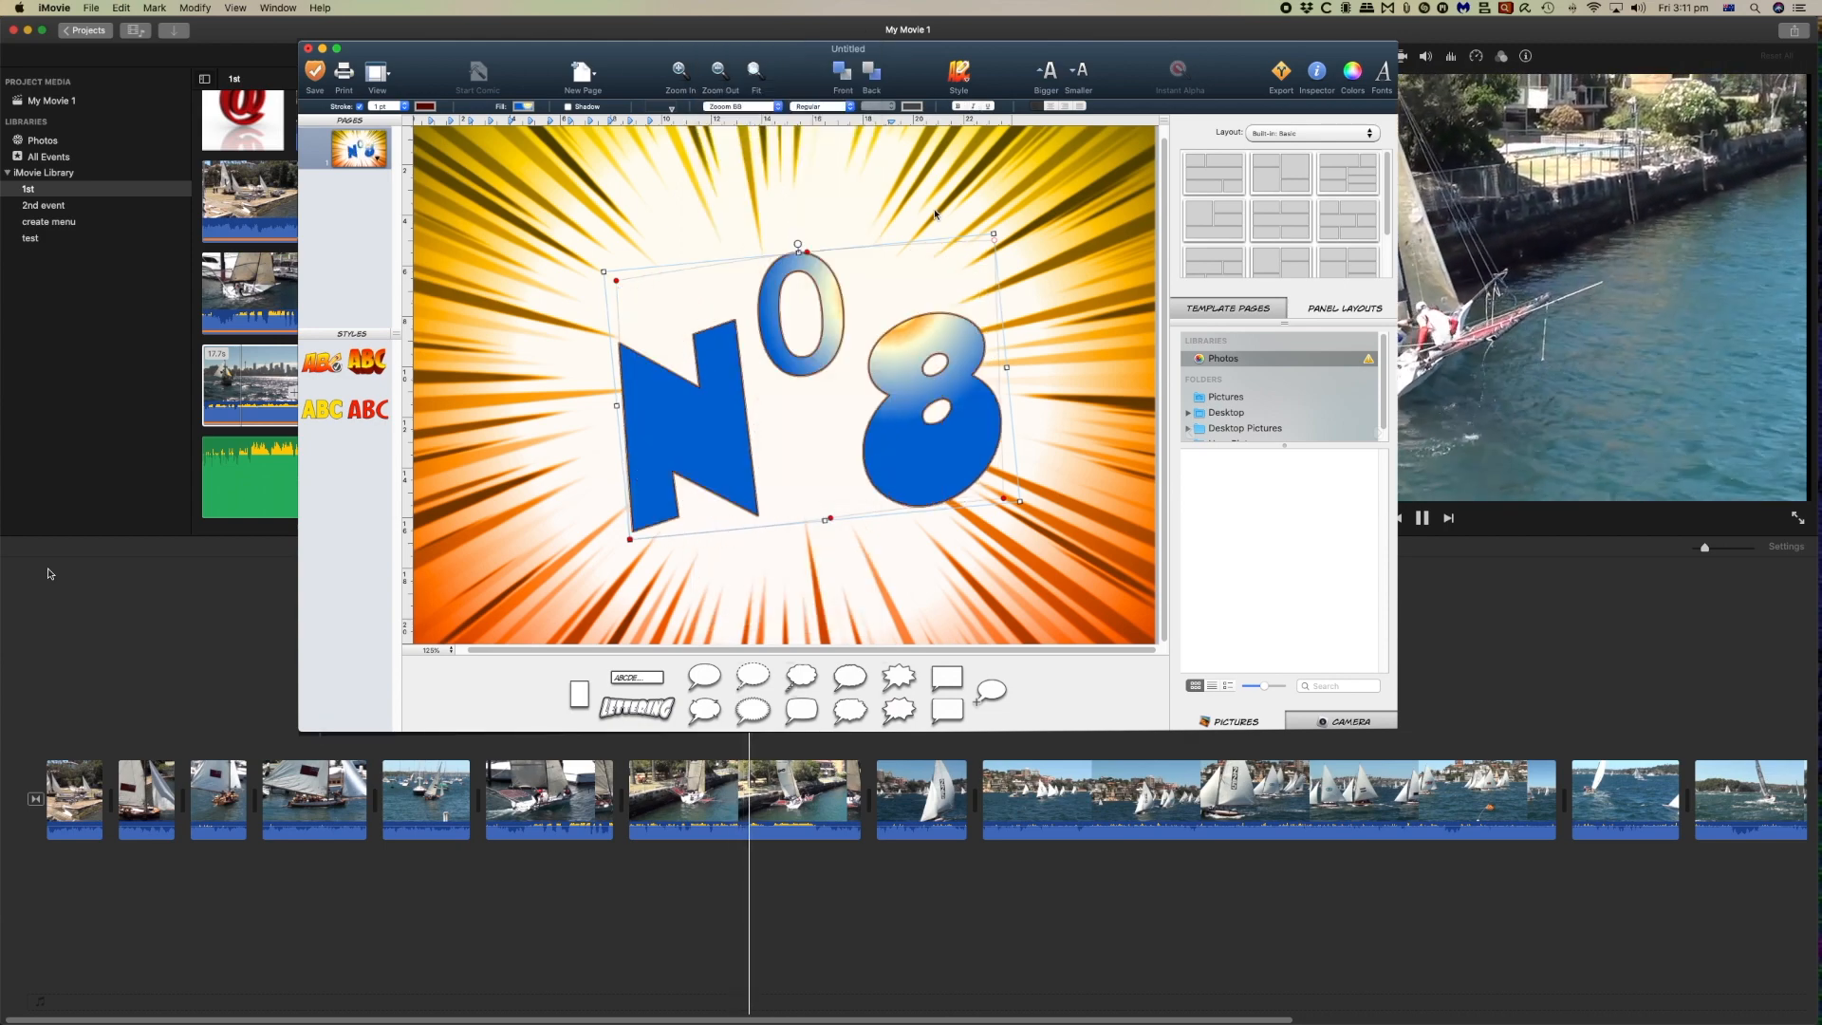
Set the lettering's font family to Chalkboard after trying Copperplate.
click(1384, 76)
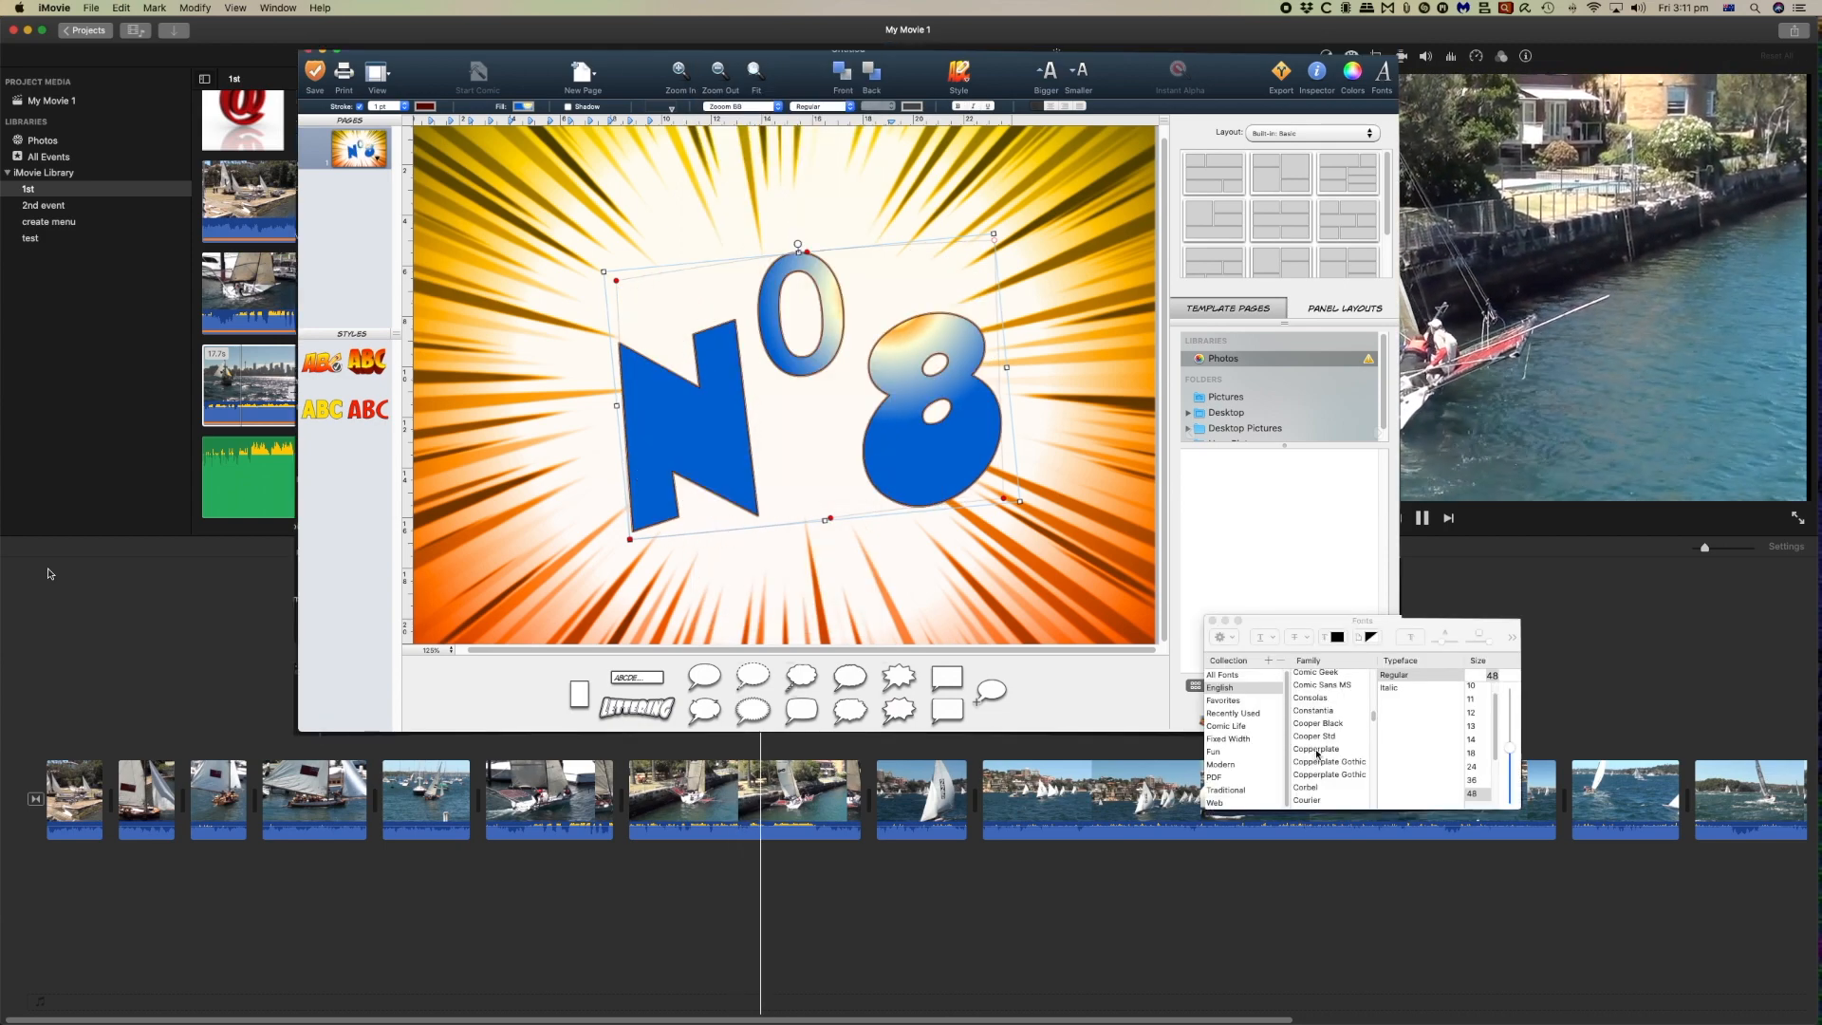
click(1318, 750)
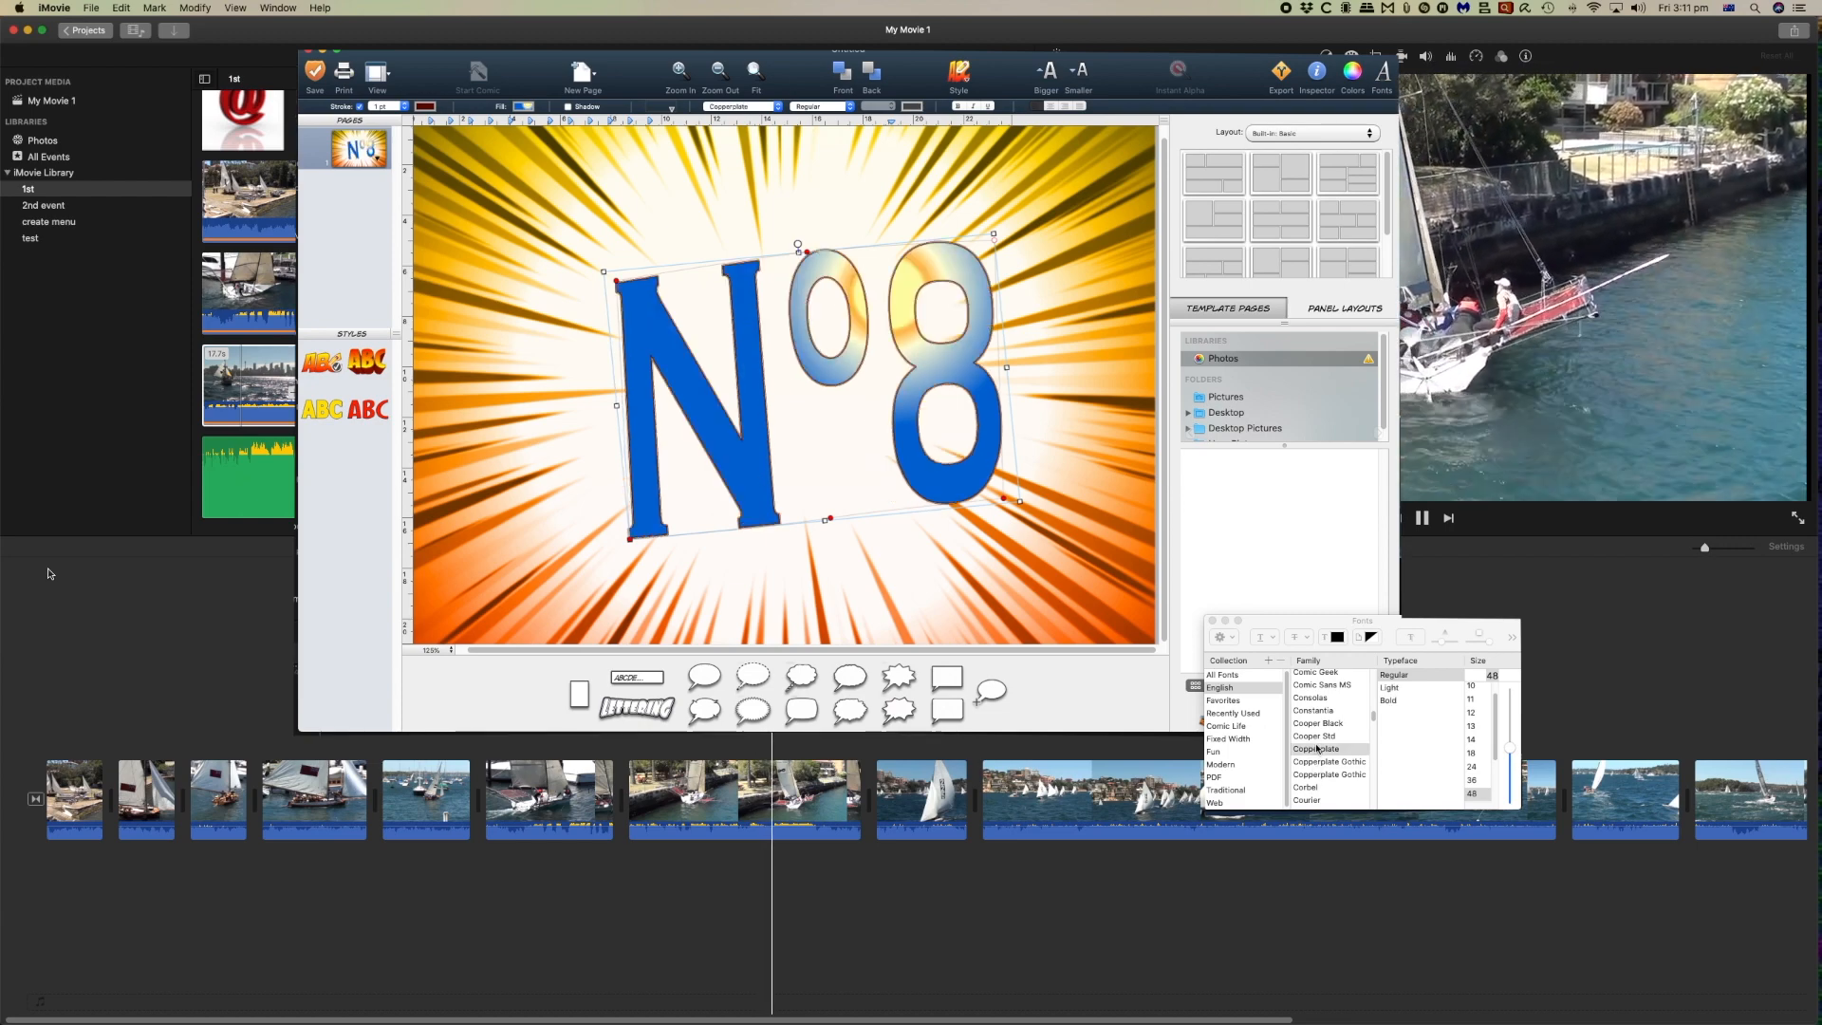
scroll(1319, 750, up, 3)
click(1324, 756)
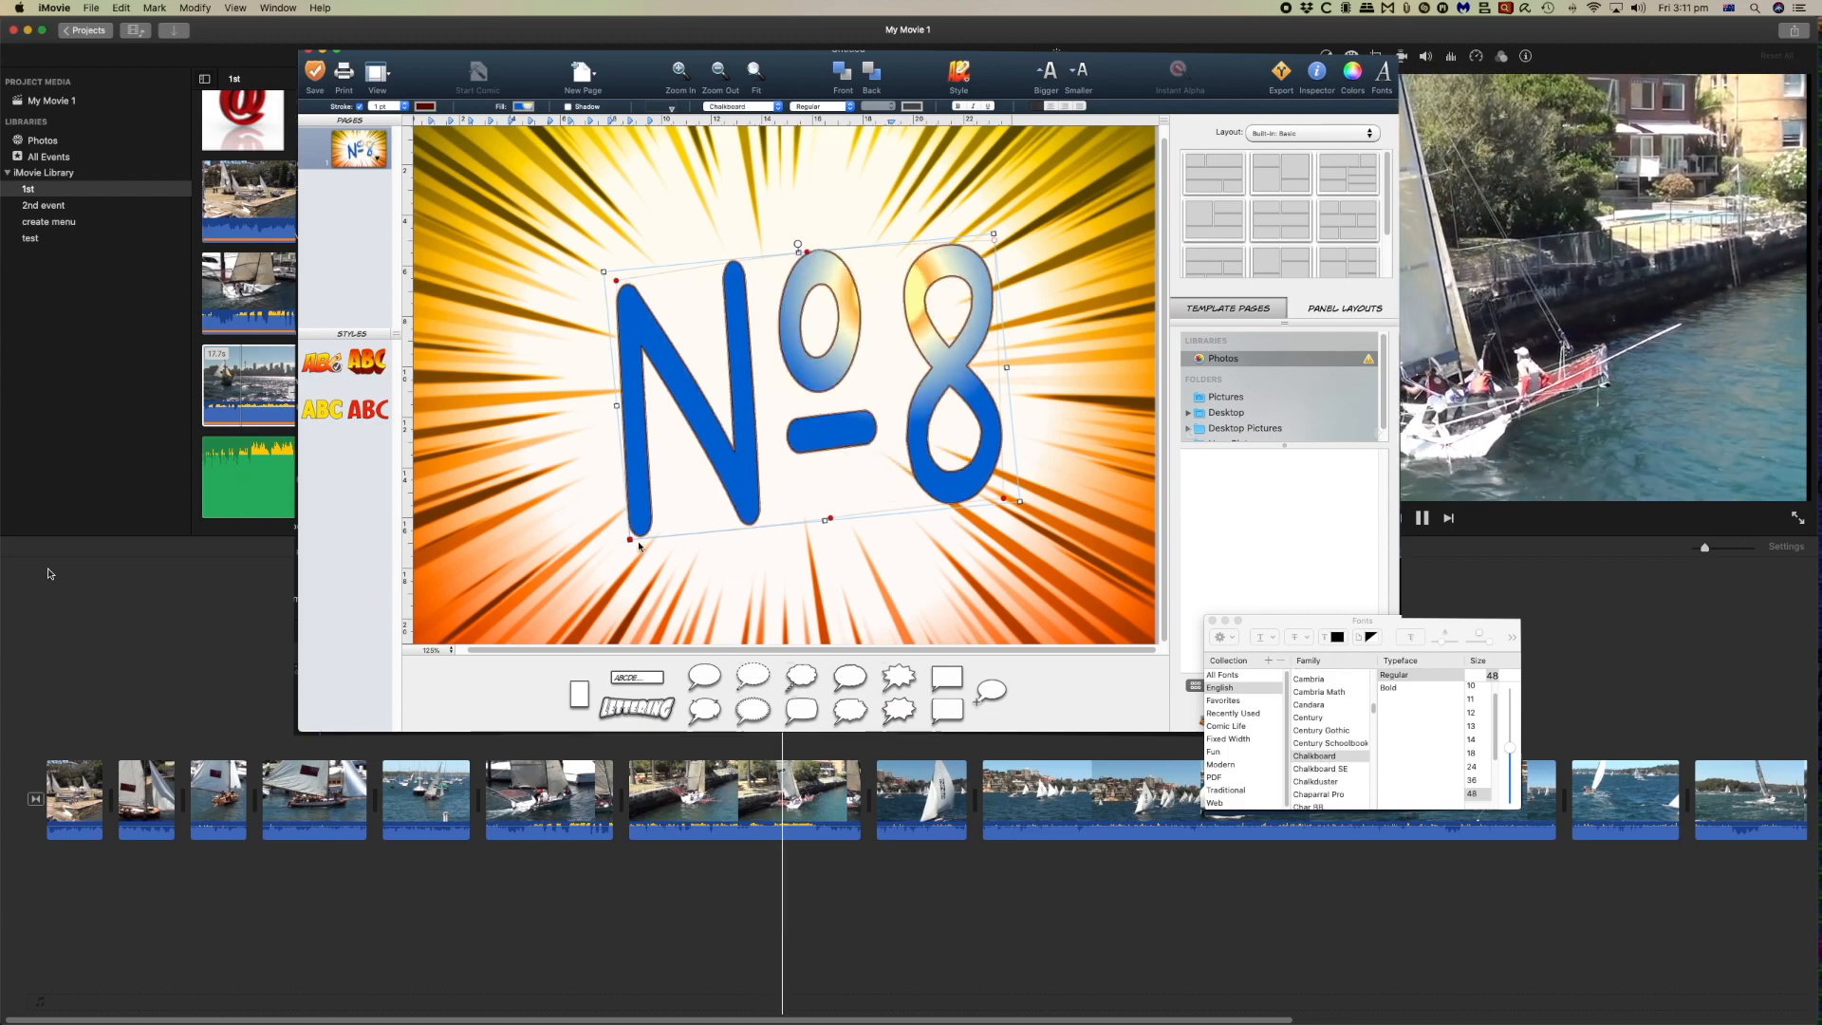
Reshape the lettering by raising the foot of the N and narrowing the frame, and fill it with a yellow-to-gold gradient.
drag(631, 540, 602, 457)
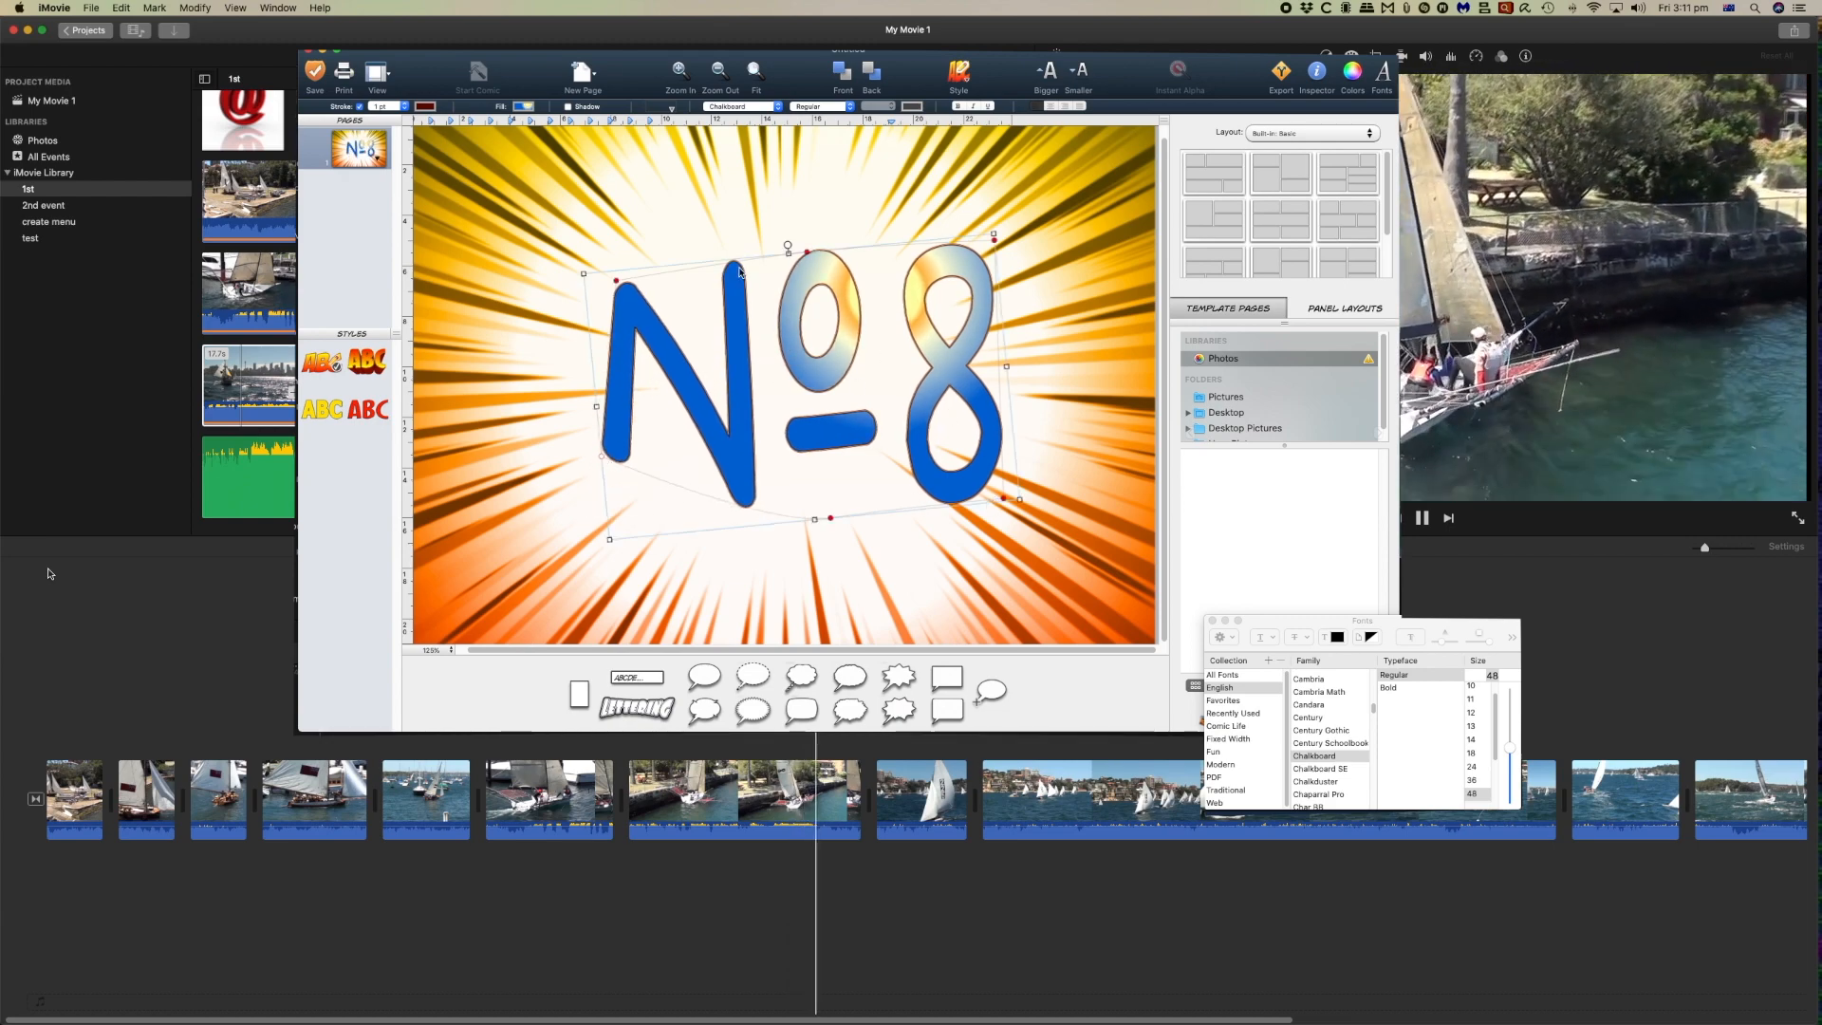
click(524, 106)
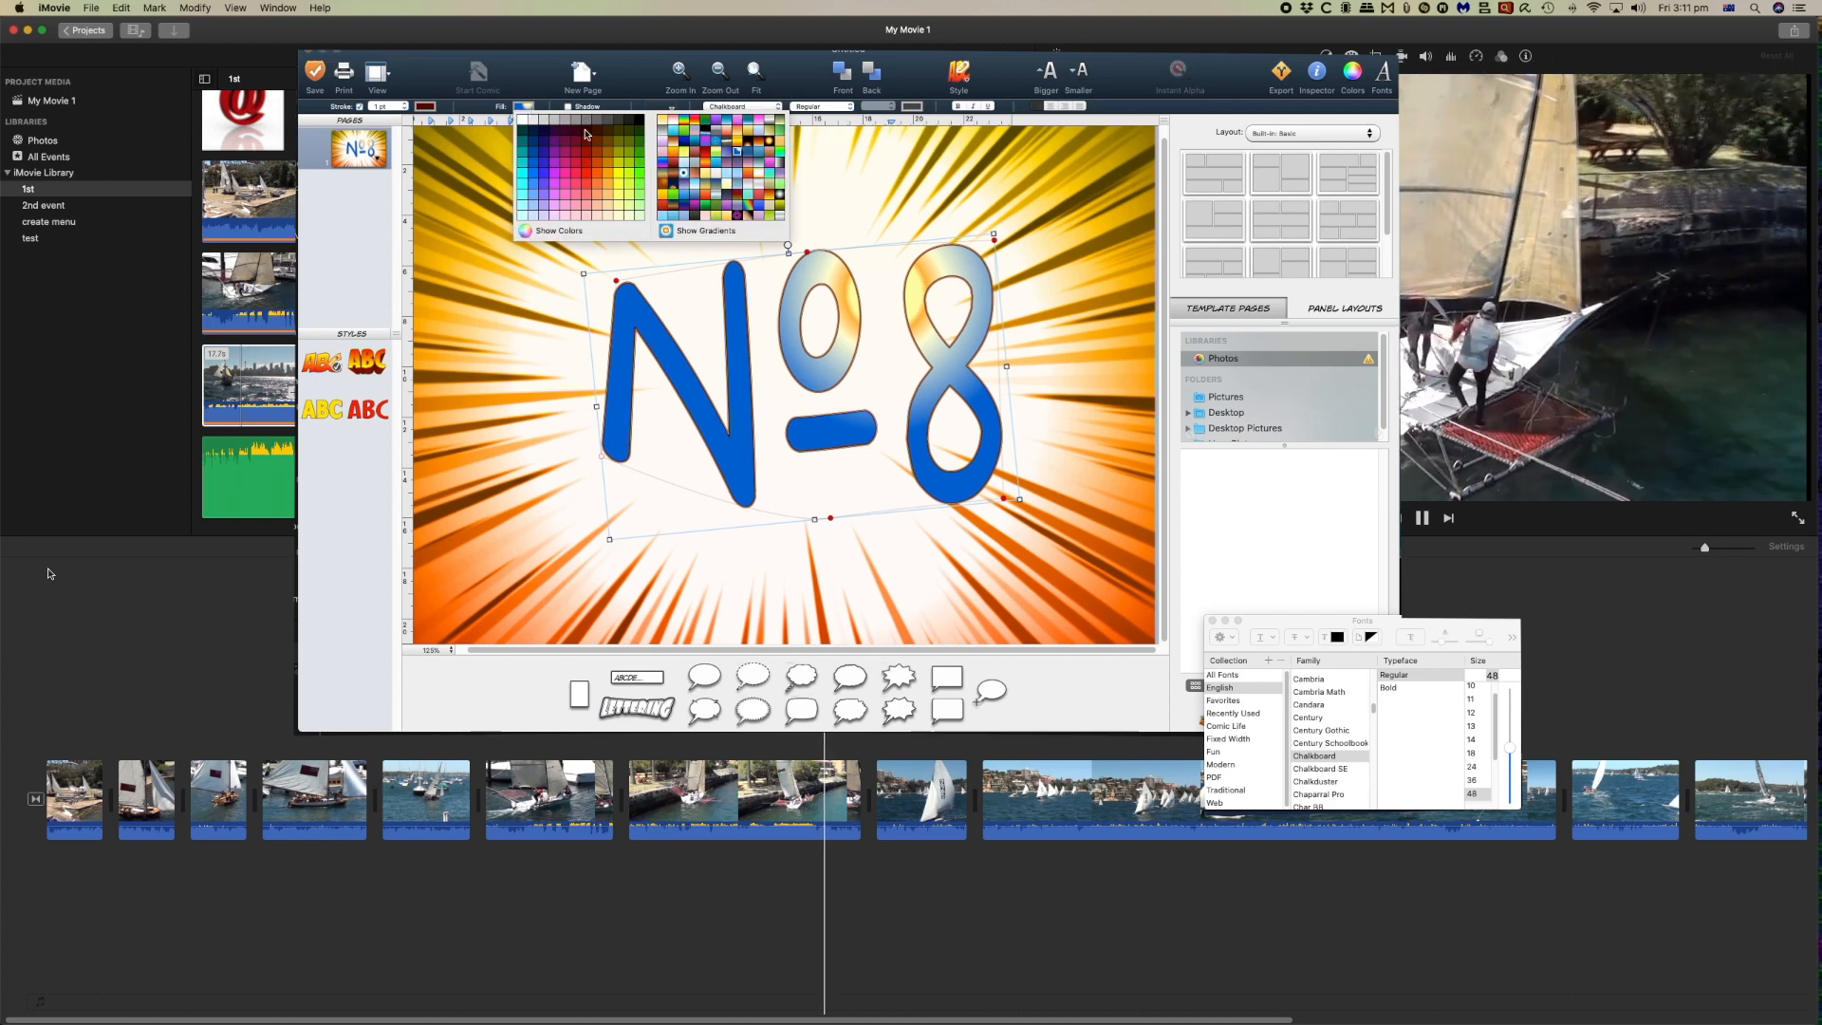
click(702, 187)
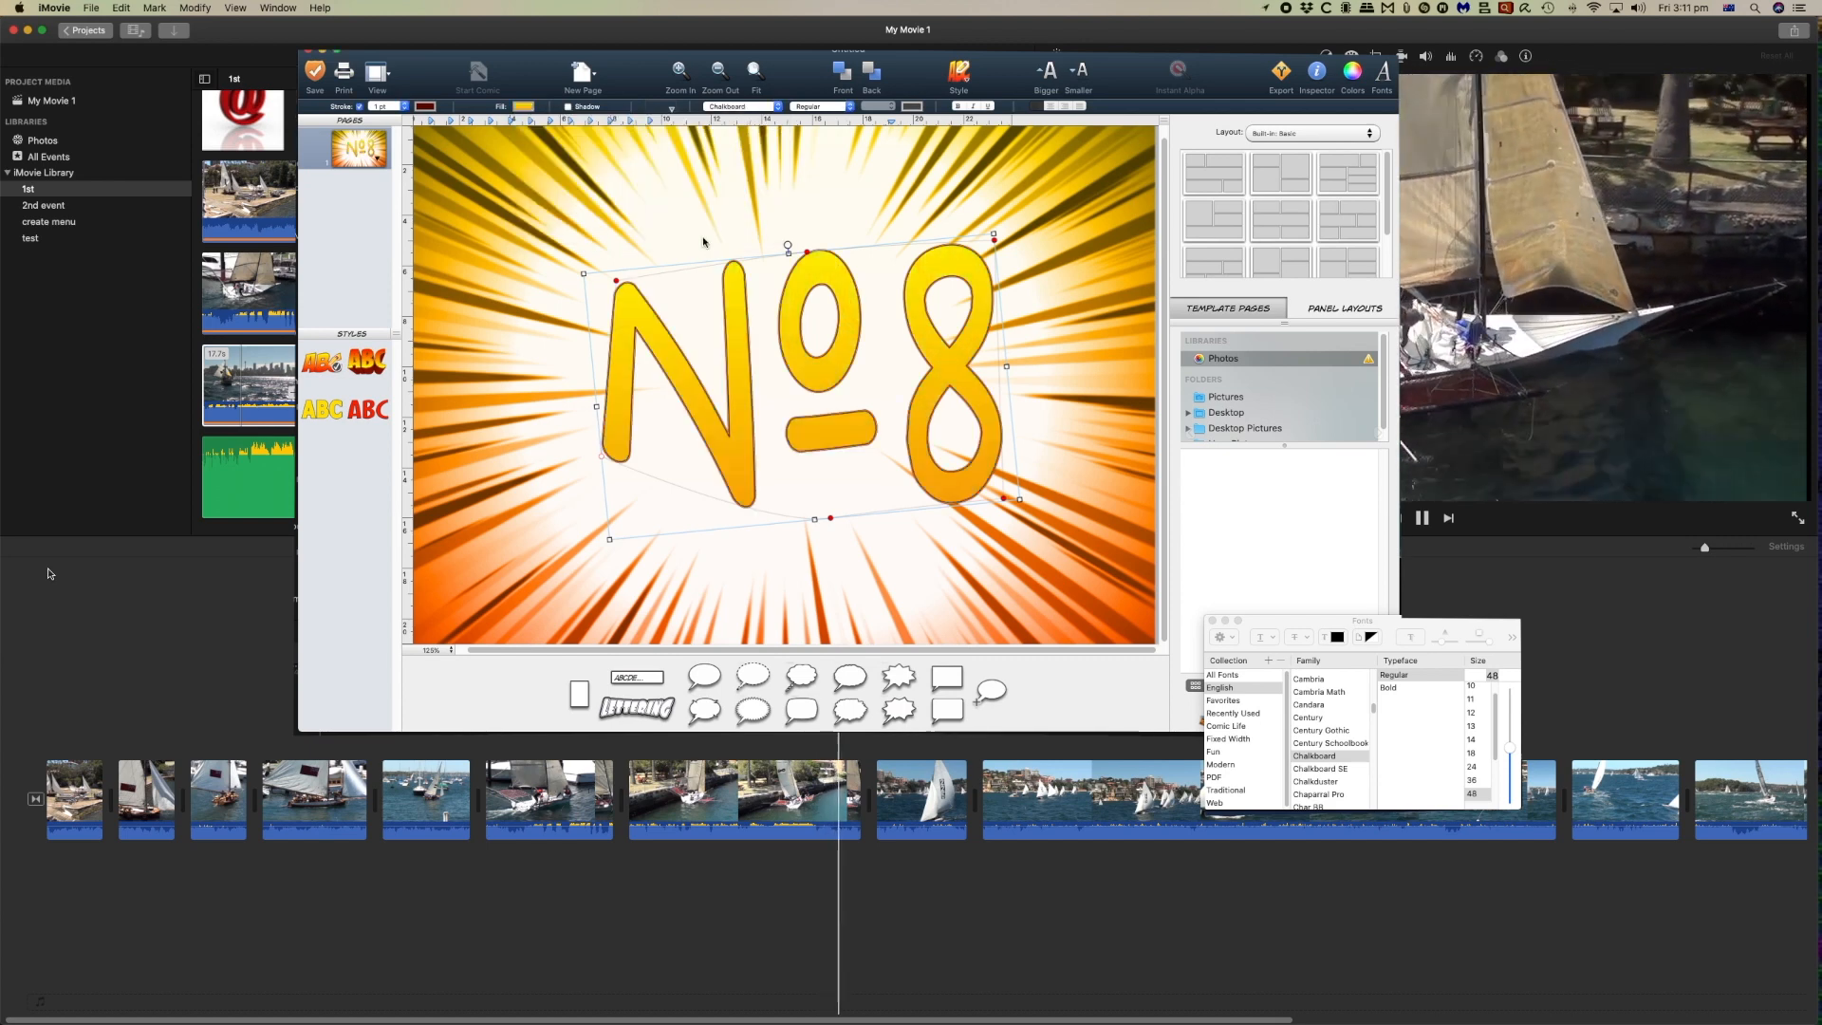
mouse_move(994, 234)
mouse_down()
mouse_move(956, 241)
mouse_move(979, 235)
mouse_up()
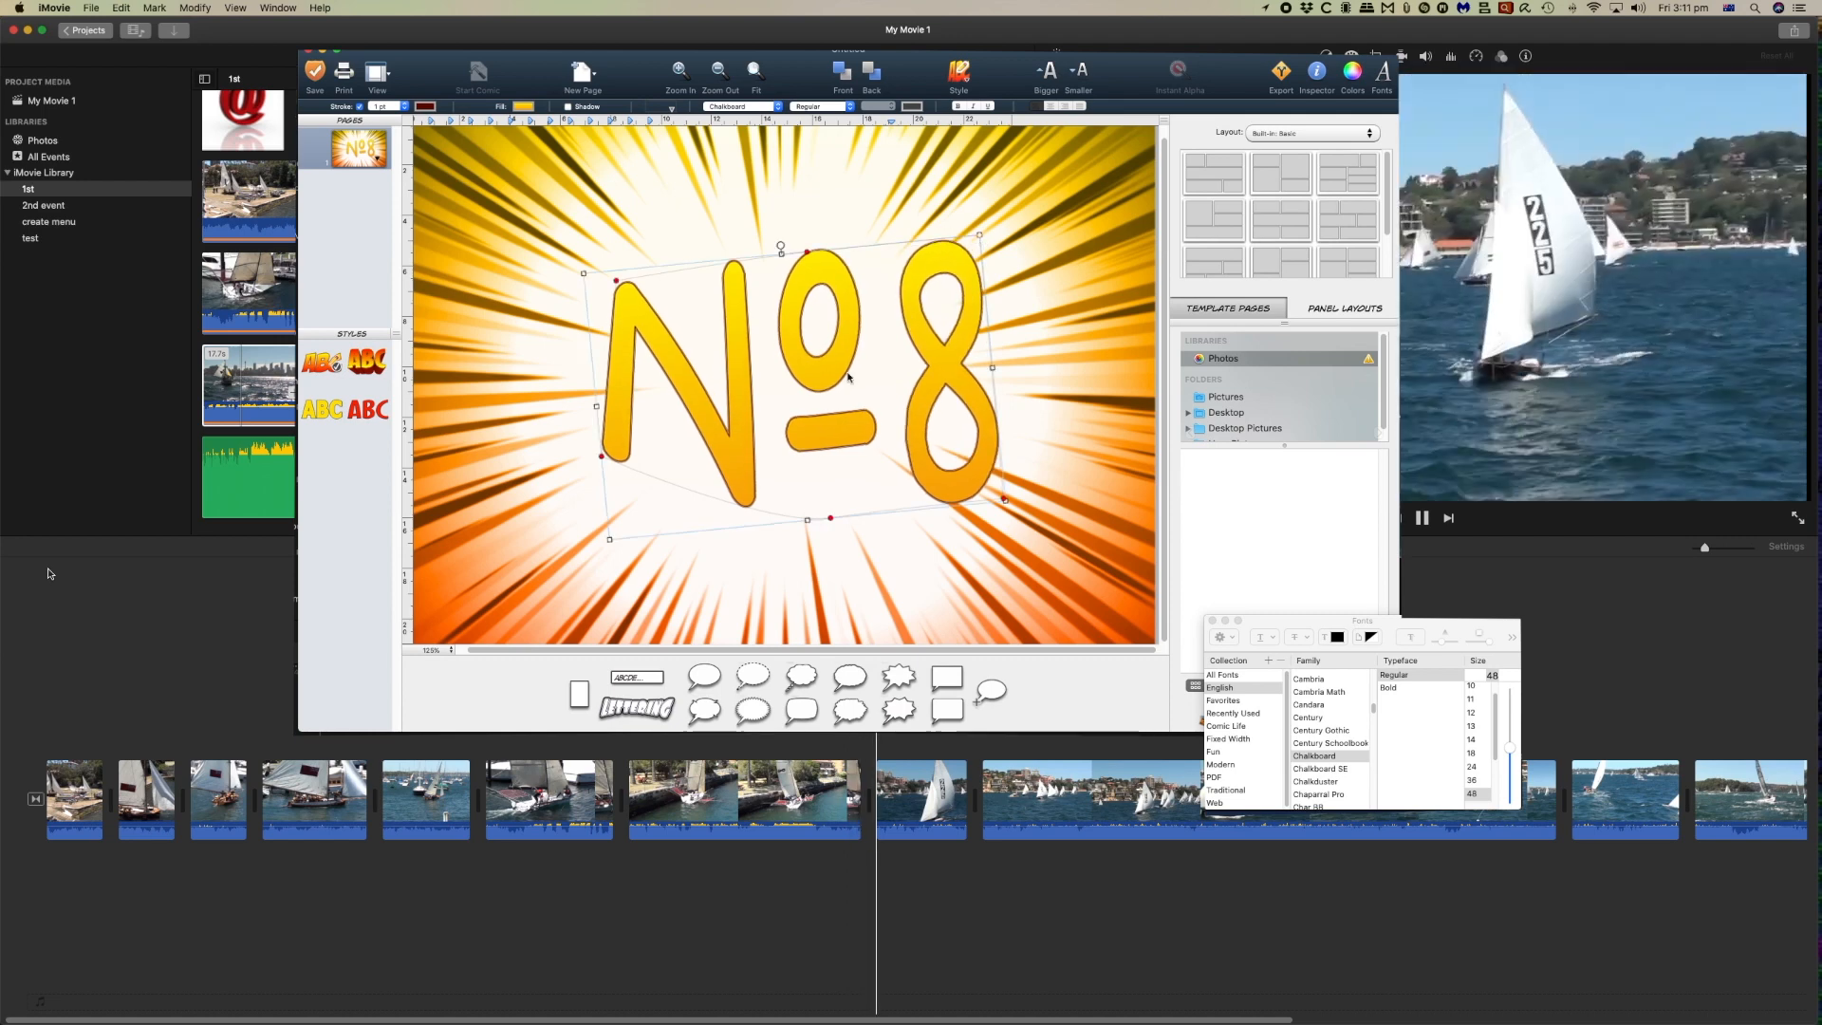
Place the picture Abstract Shapes 2.jpg from the Desktop Pictures folder on the page below the 8.
click(810, 623)
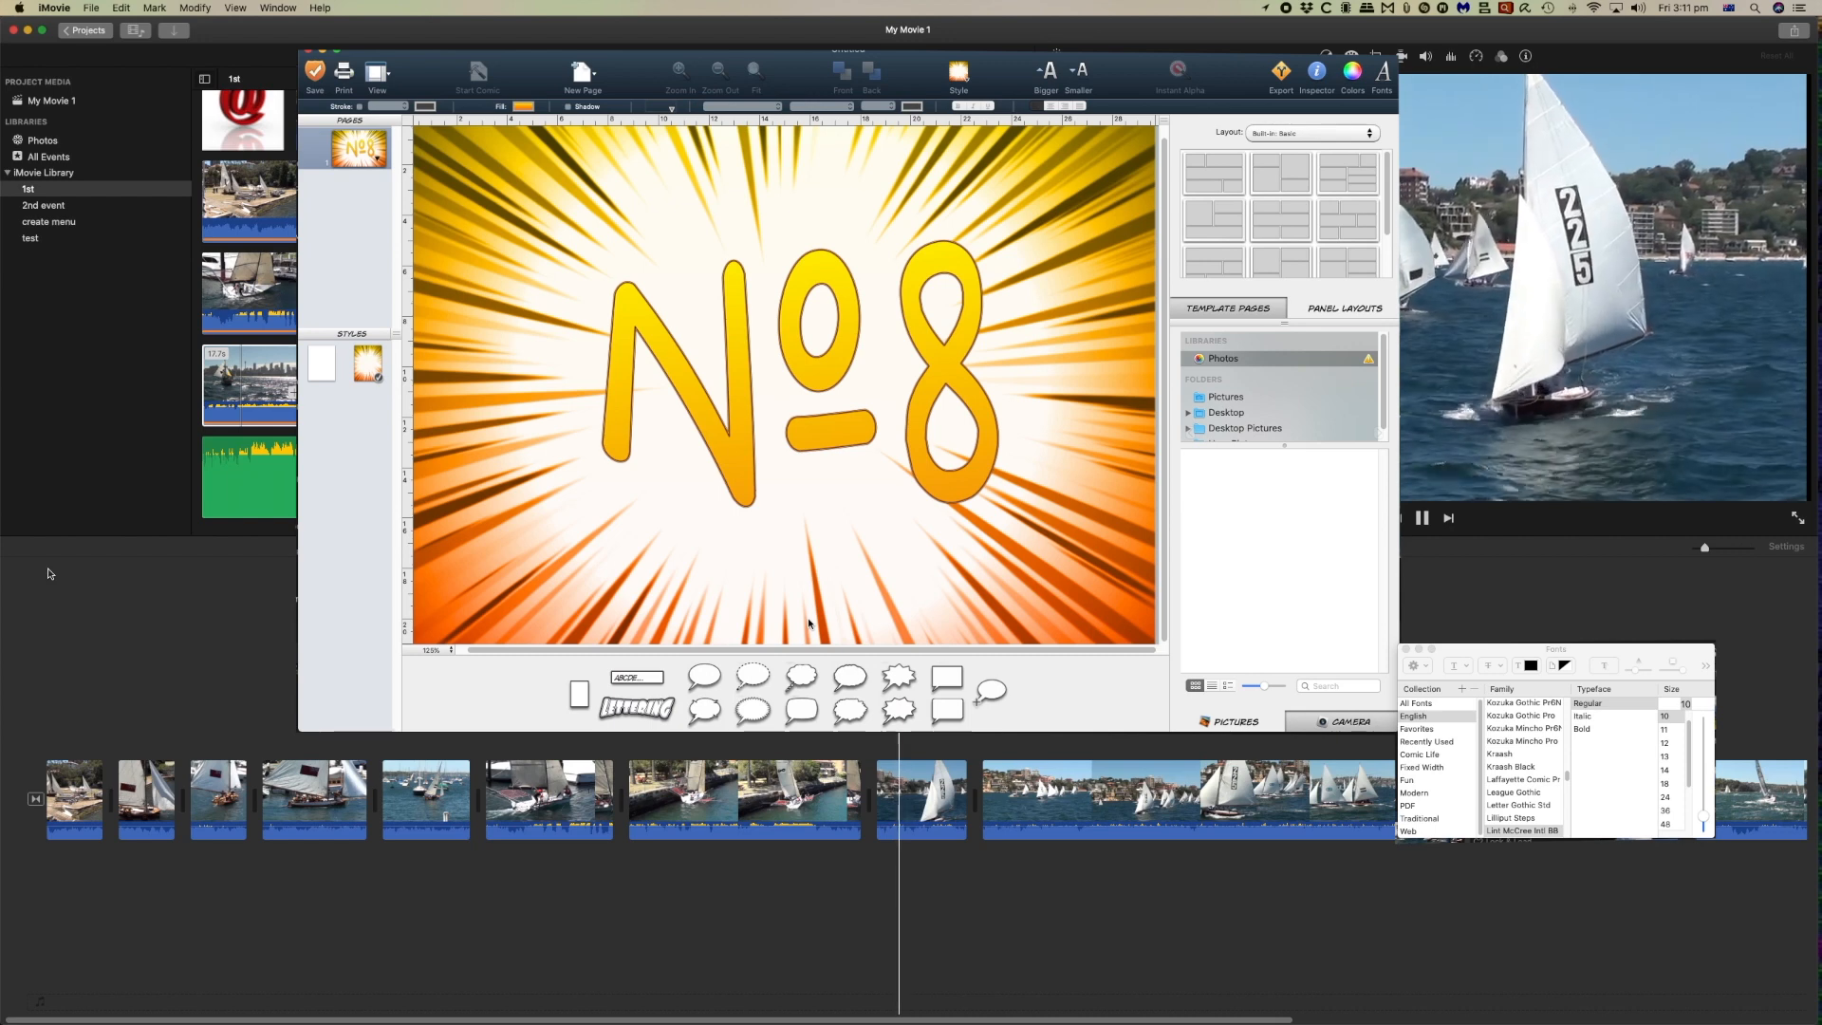
click(1250, 398)
click(1254, 429)
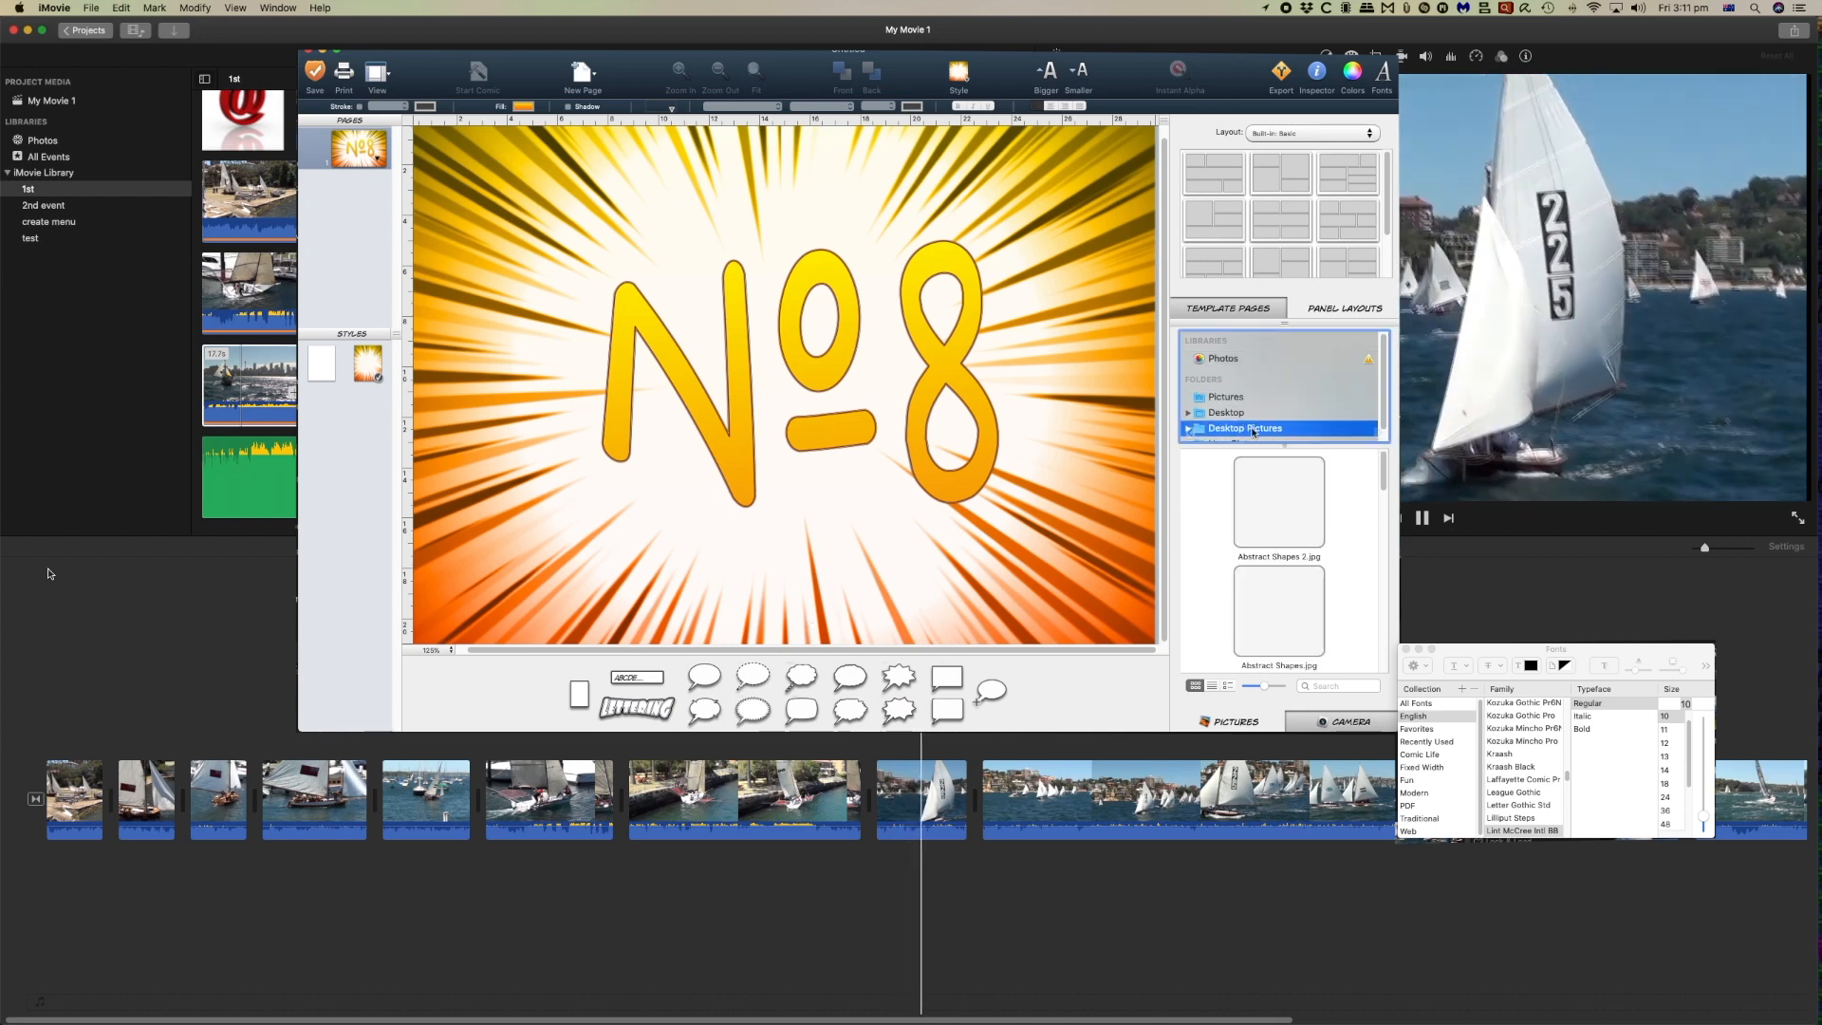
drag(1276, 503, 1012, 568)
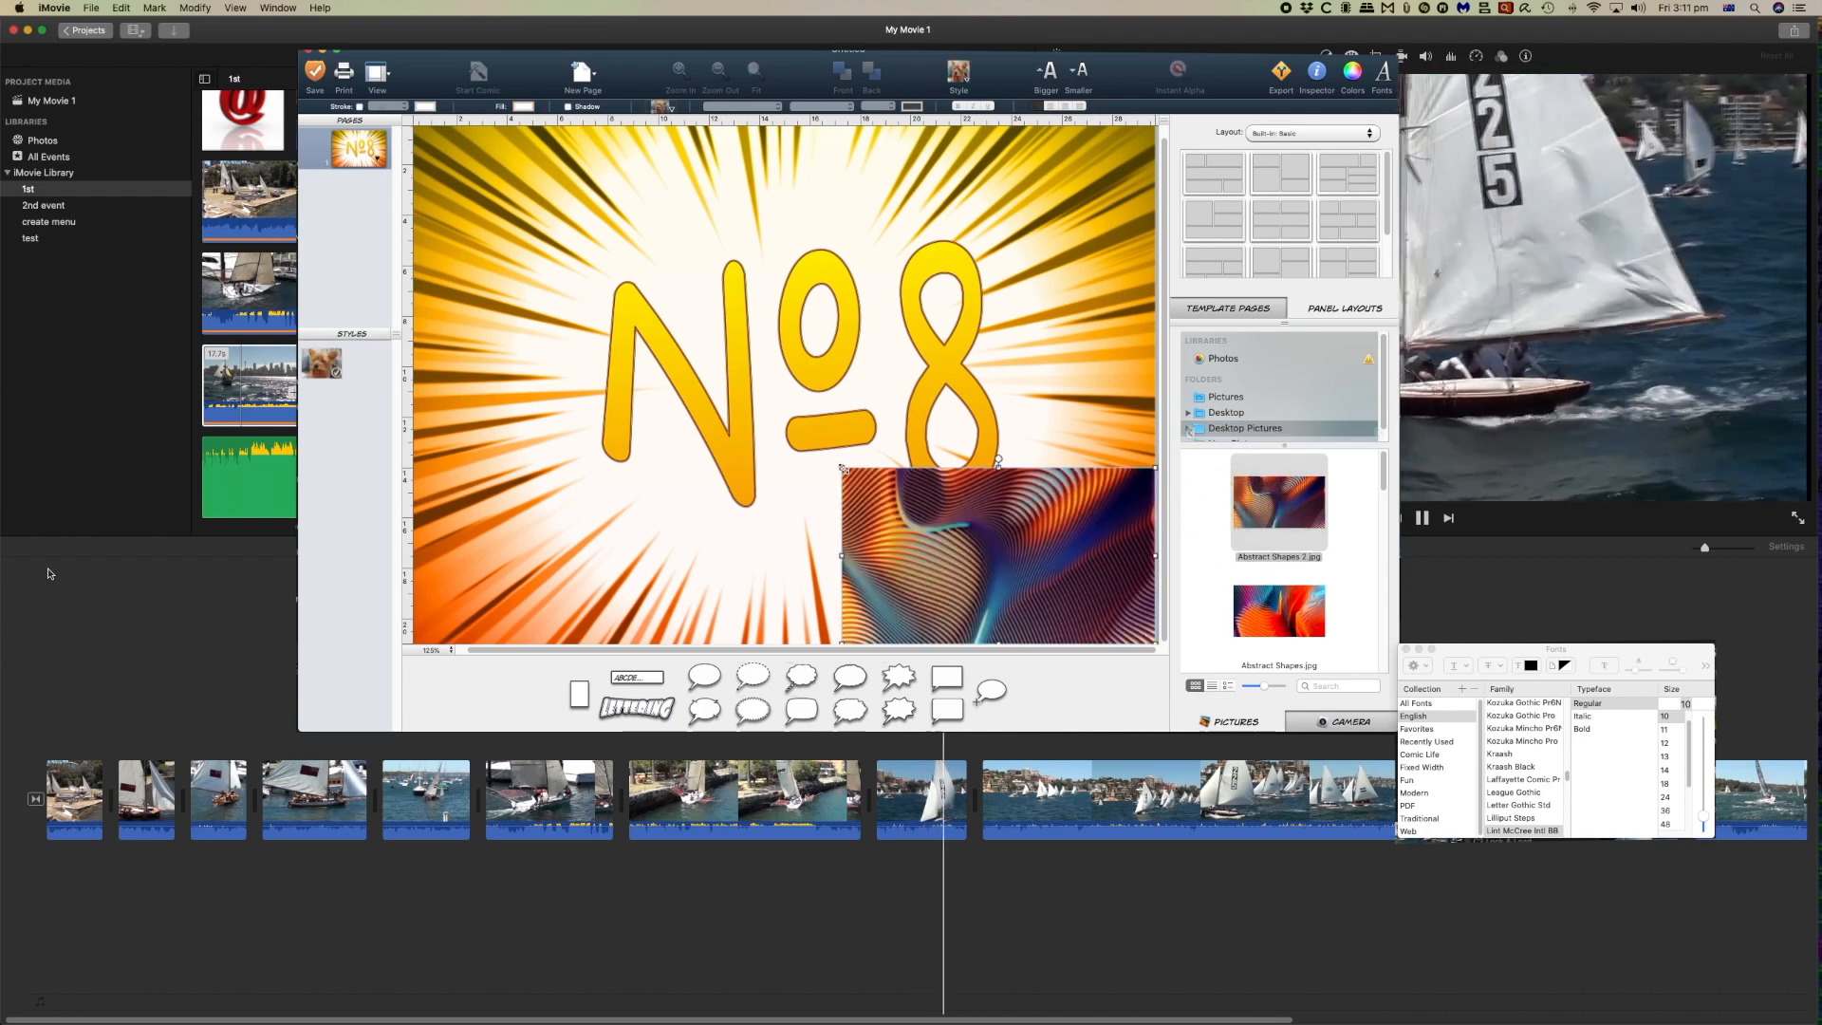
Resize and reposition the abstract picture on the page, then delete it.
drag(843, 468, 913, 521)
drag(992, 568, 829, 543)
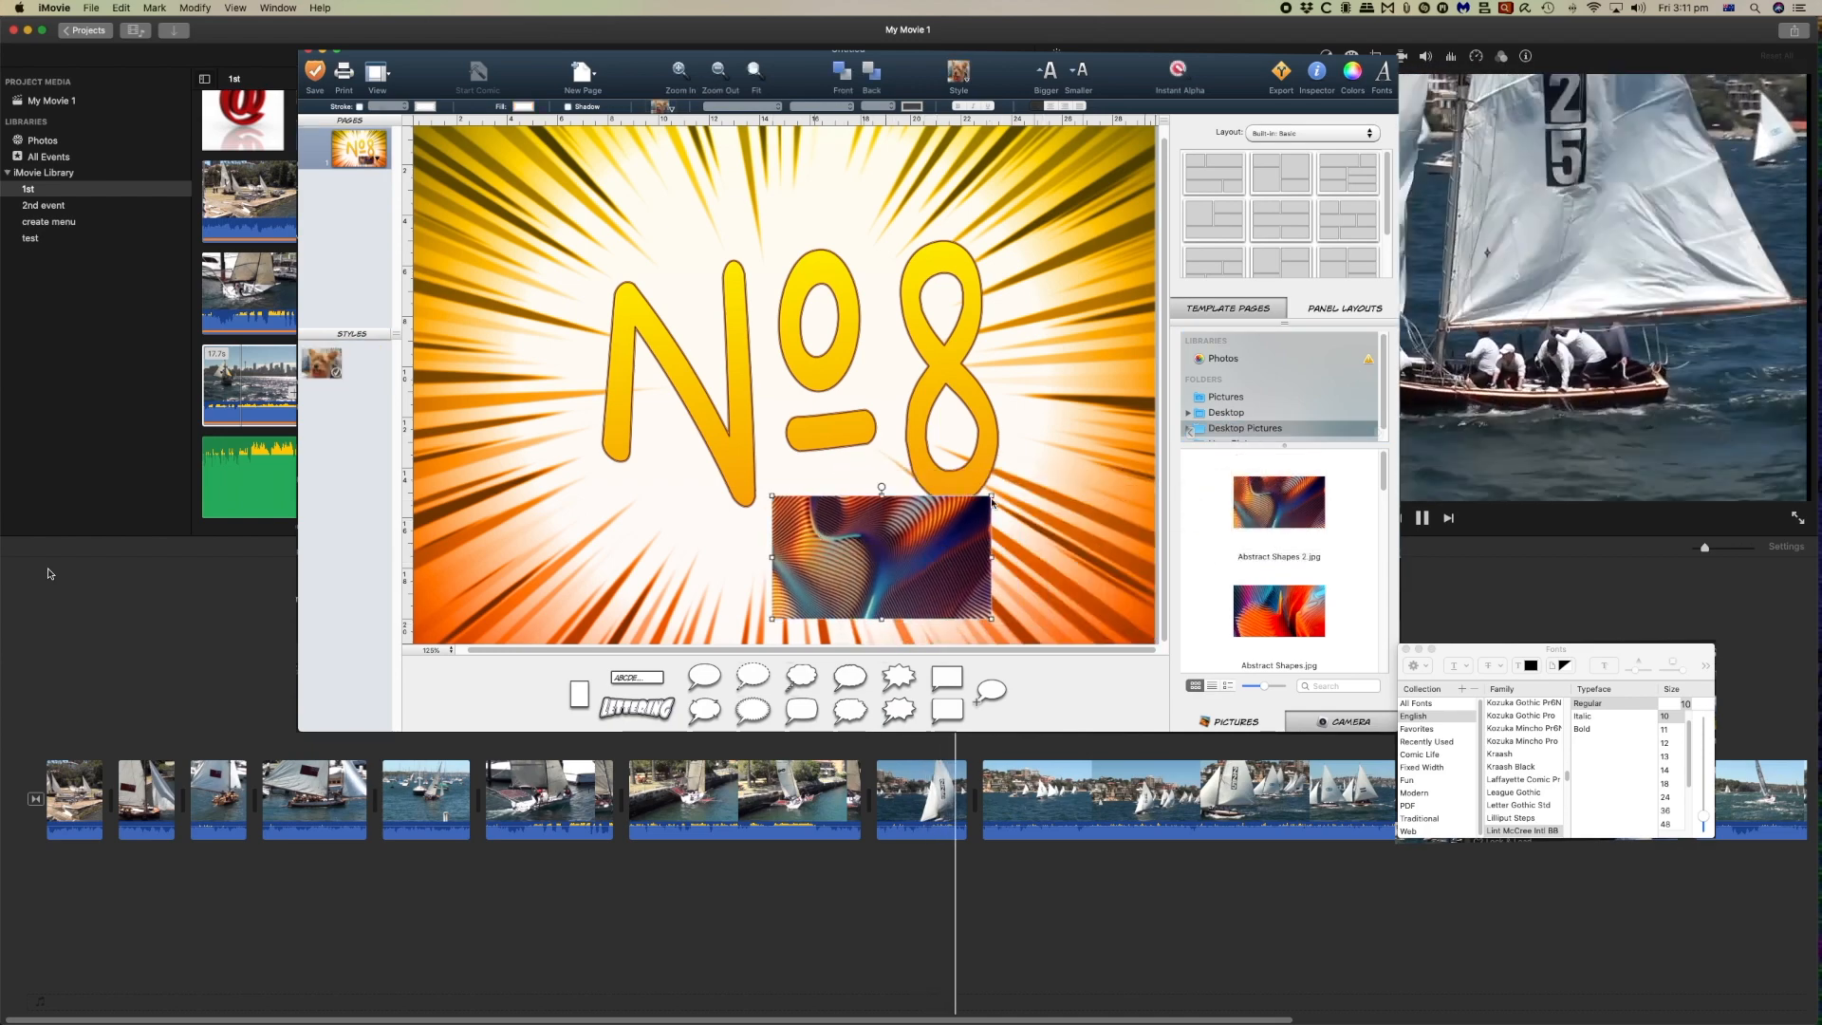
drag(992, 501, 945, 237)
drag(959, 346, 714, 257)
key(Delete)
Add an oval speech balloon above the 8 and stretch its tail in a curve to the raised º.
drag(706, 678, 984, 243)
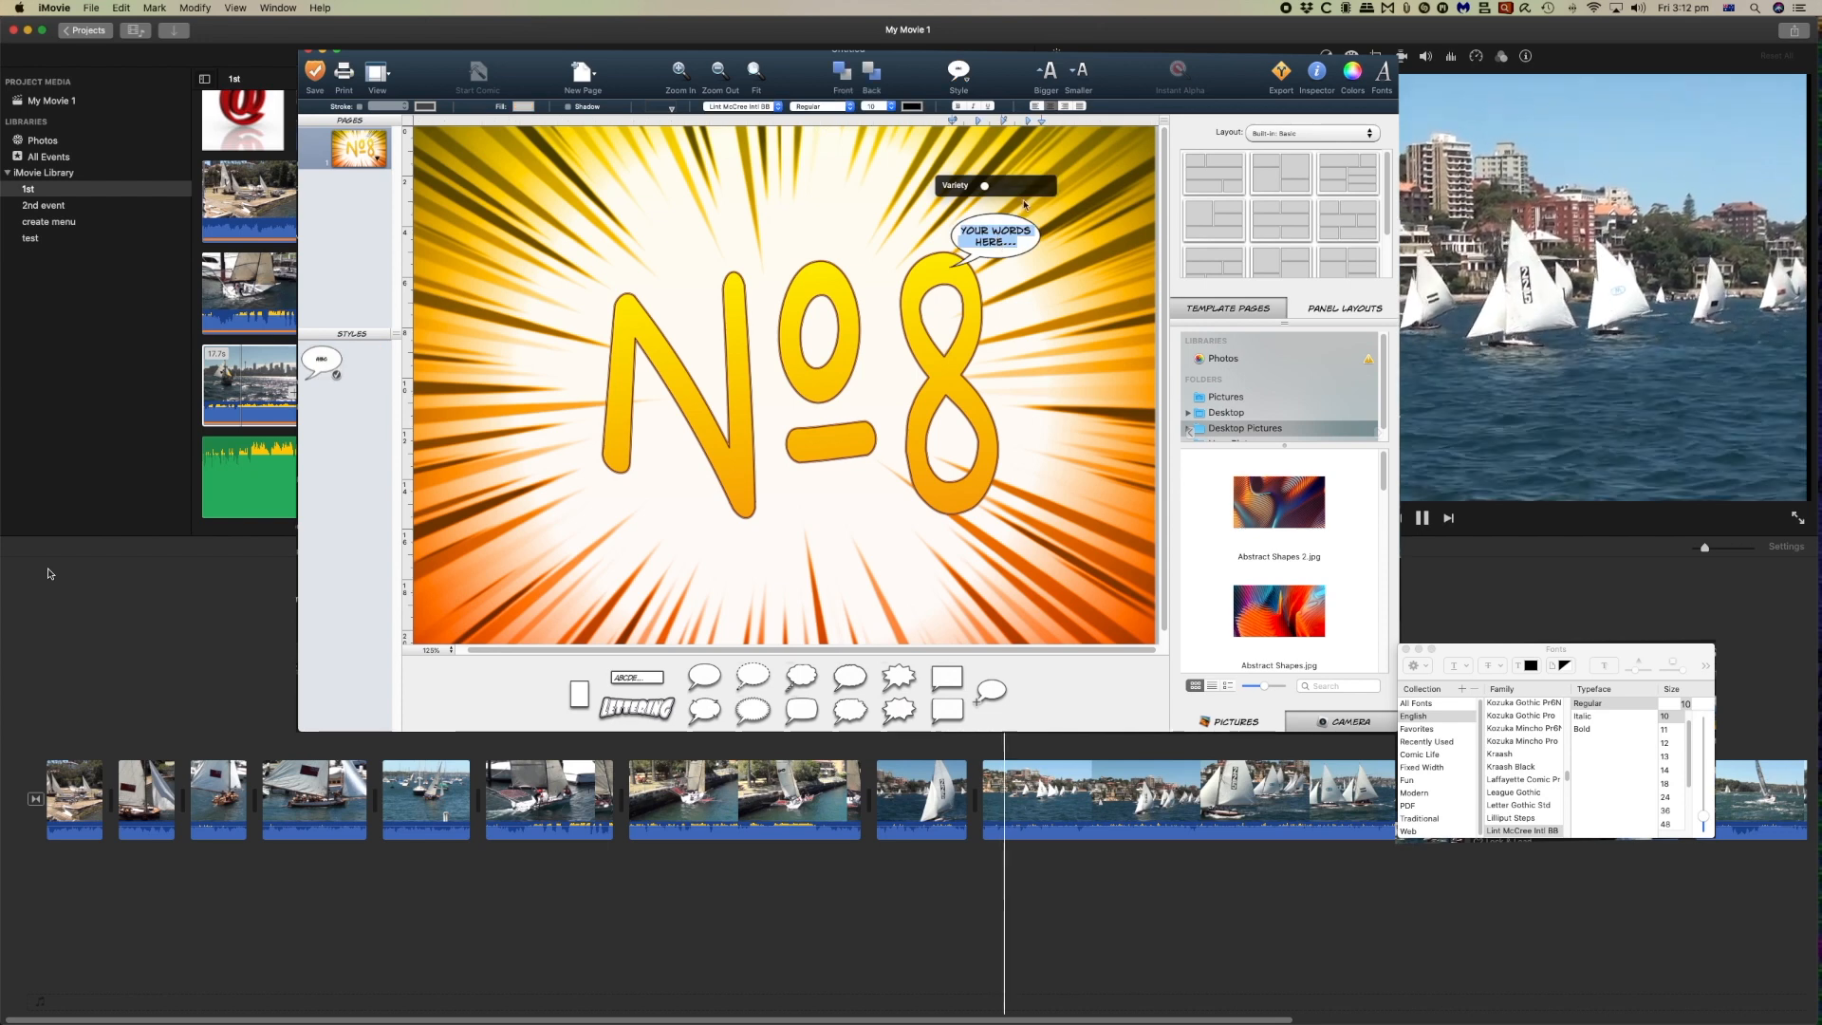
click(888, 182)
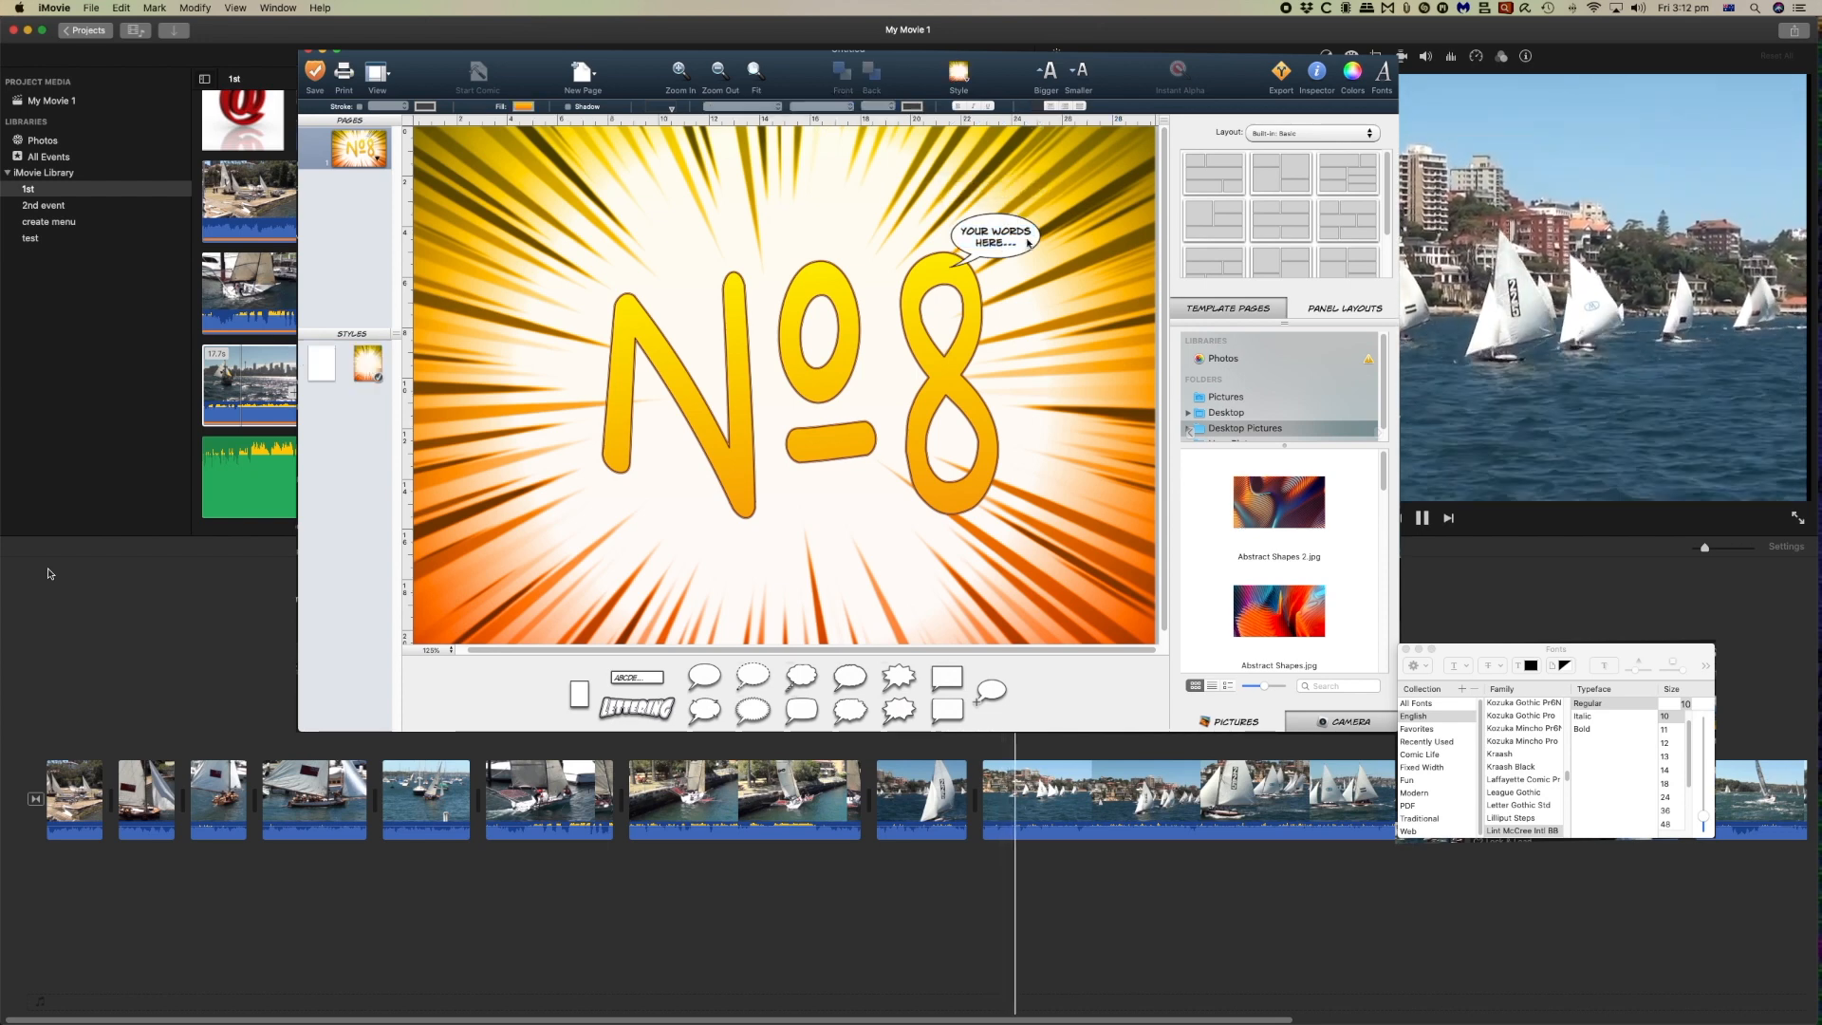
click(975, 262)
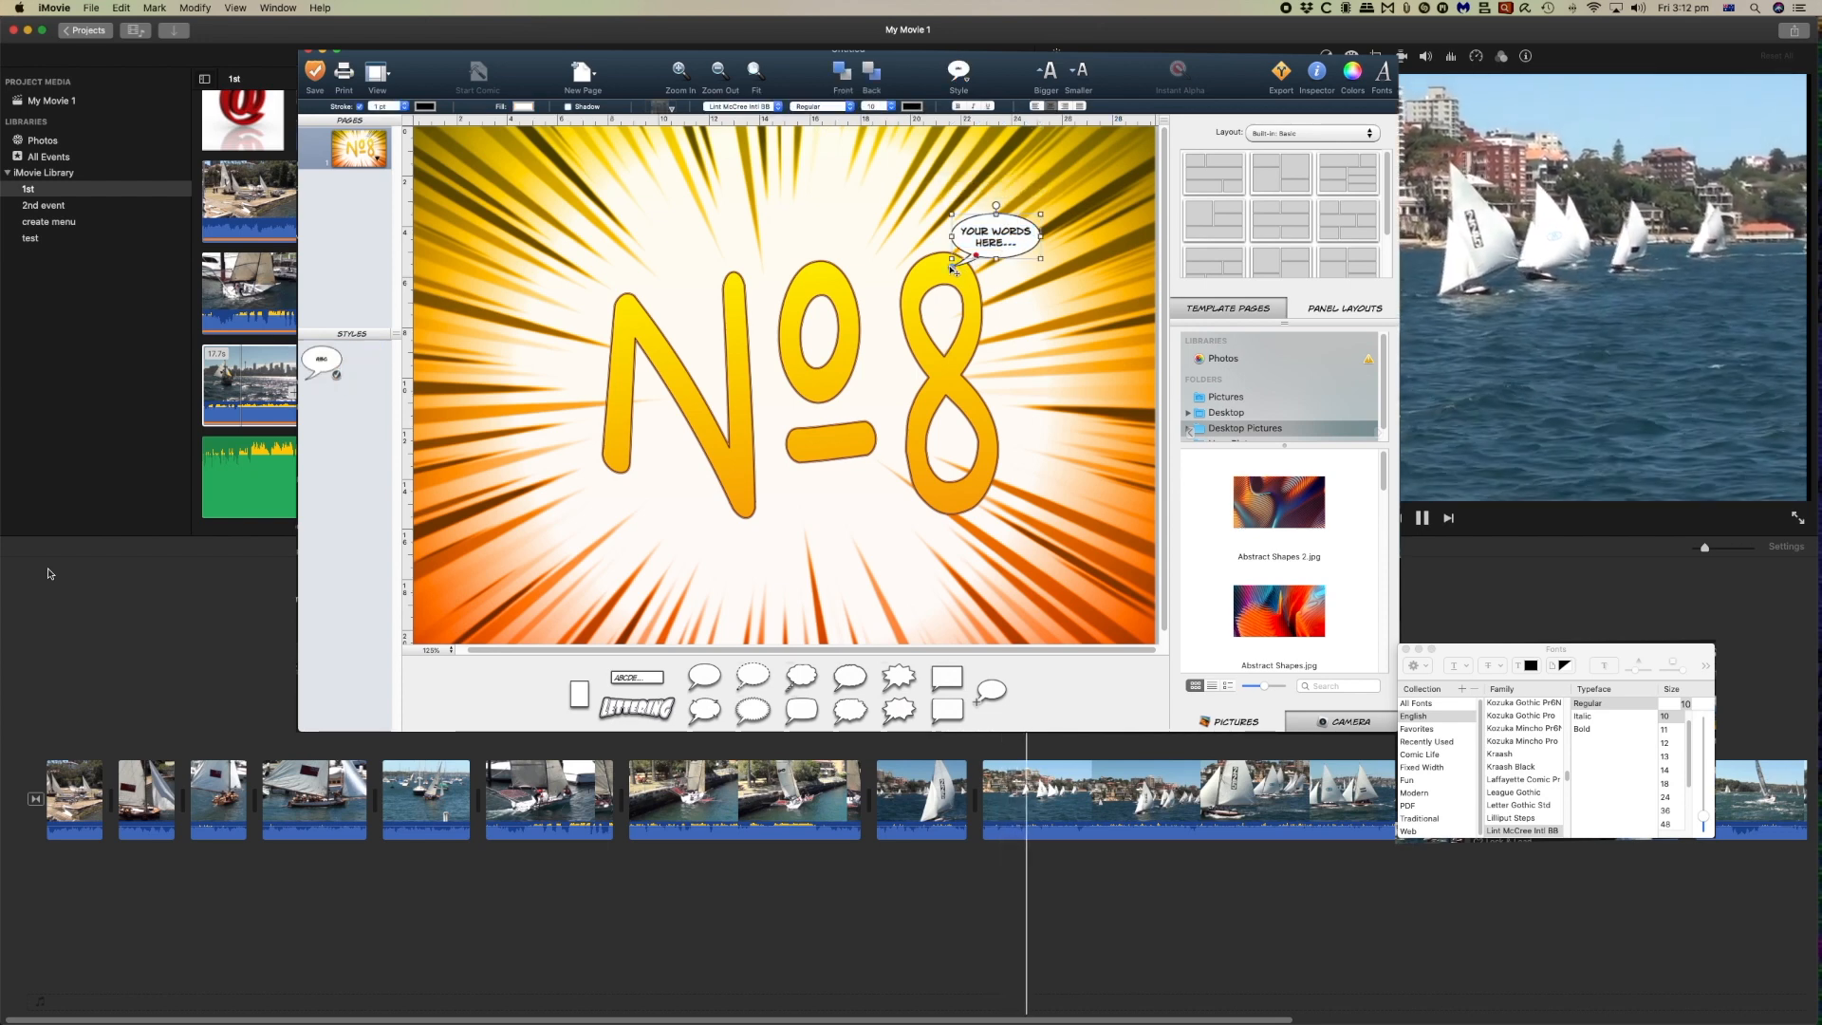
drag(954, 270, 862, 306)
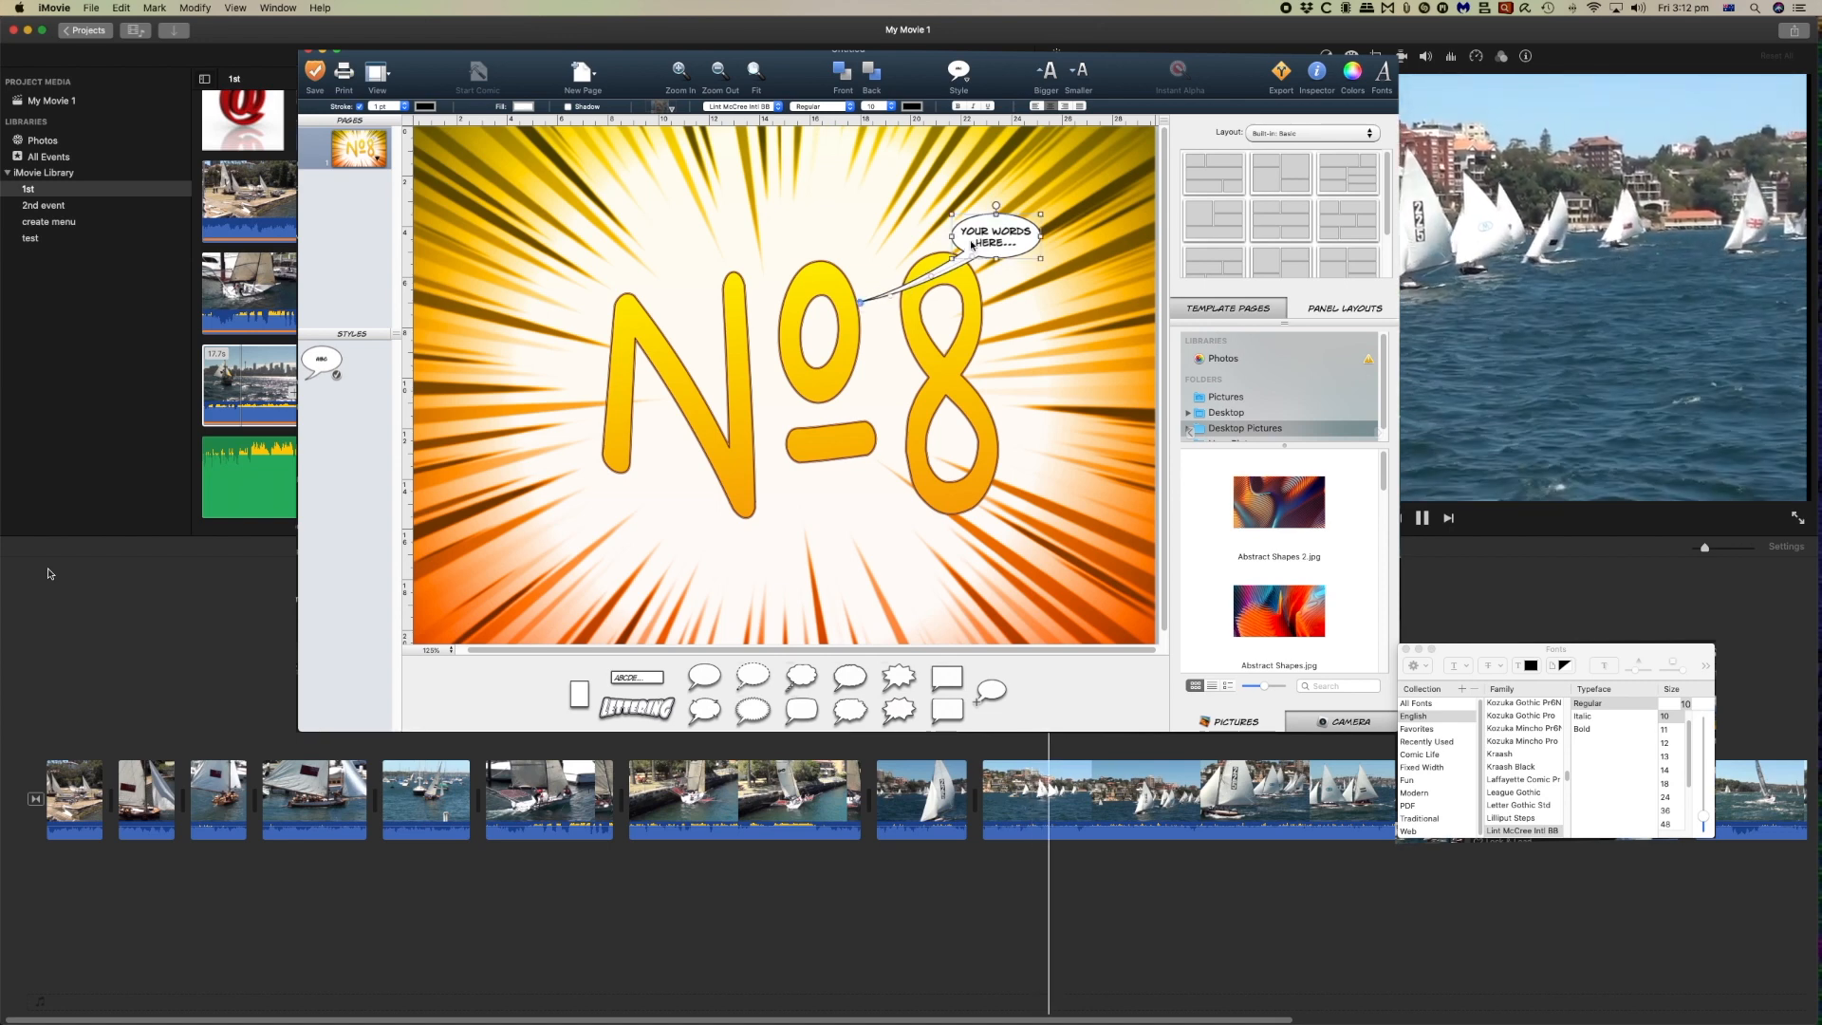
mouse_move(947, 283)
mouse_down()
mouse_move(1006, 323)
mouse_move(890, 220)
mouse_move(992, 318)
mouse_move(968, 307)
mouse_up()
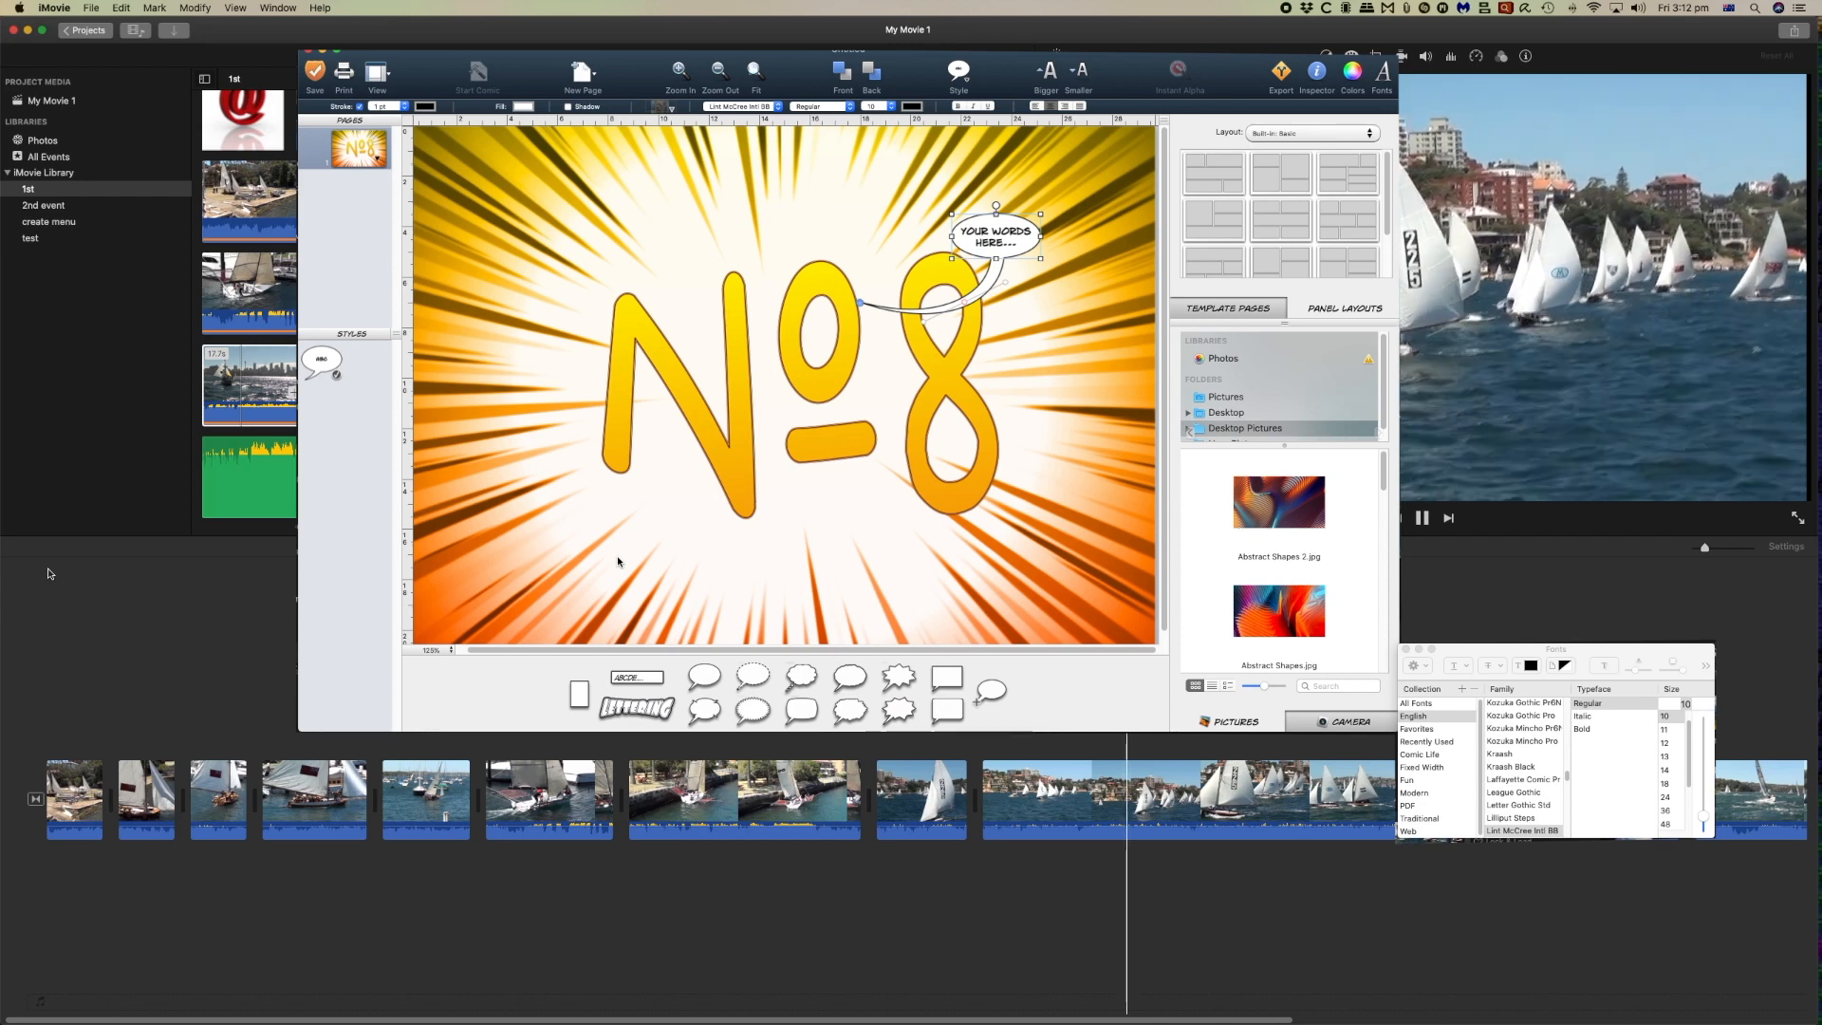
Open the PDF export settings and set the image limit to 300 dpi.
click(1282, 76)
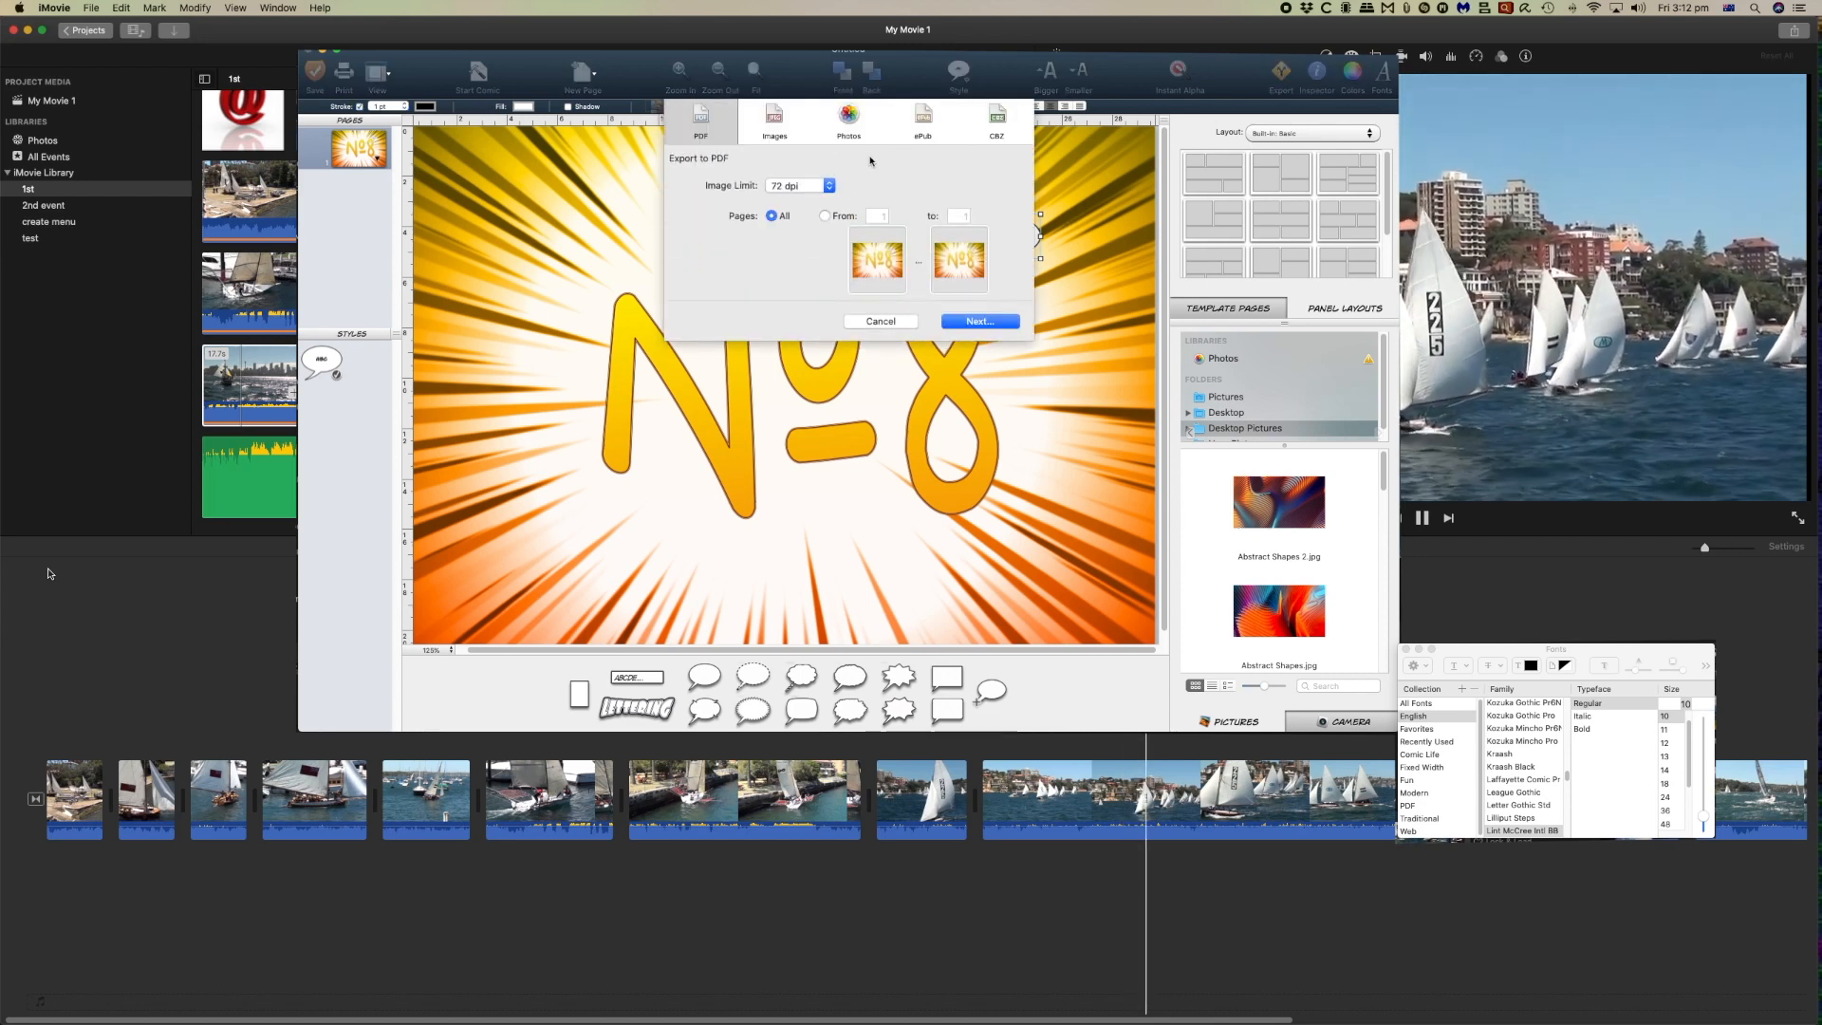
click(818, 186)
click(802, 212)
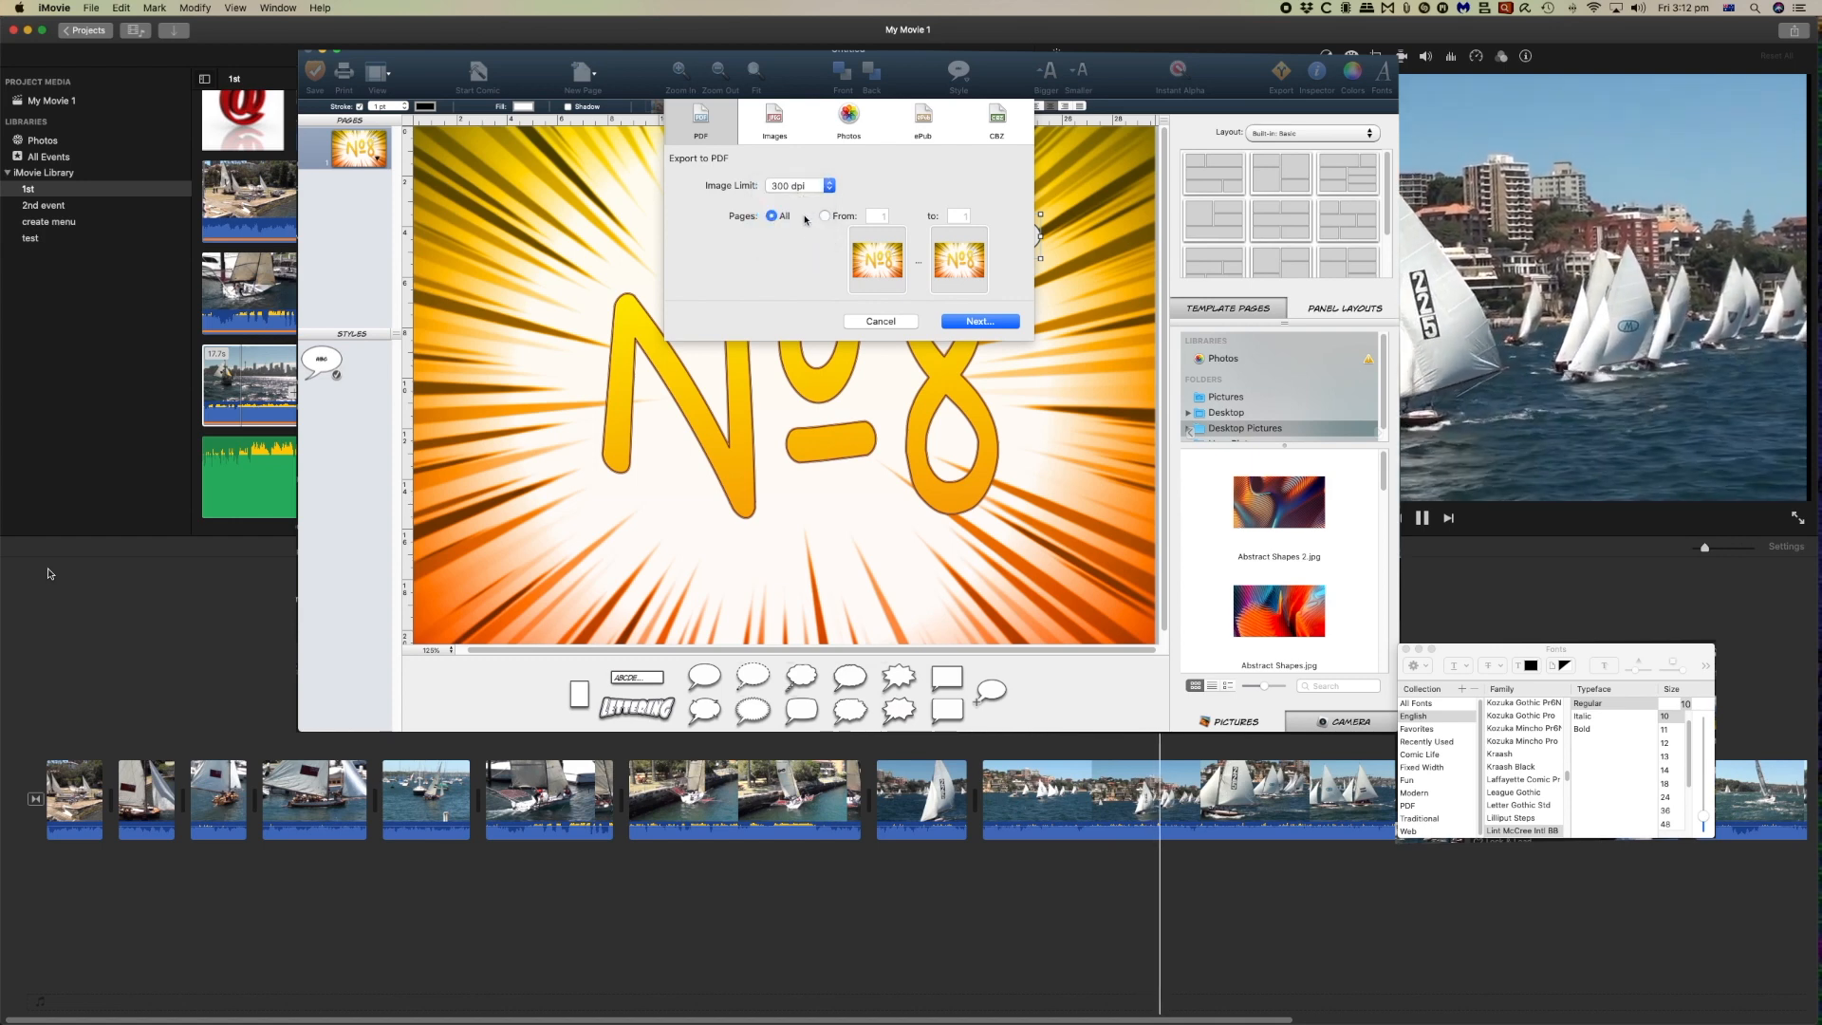
Switch the export from PDF to images and open the file format choices.
click(774, 121)
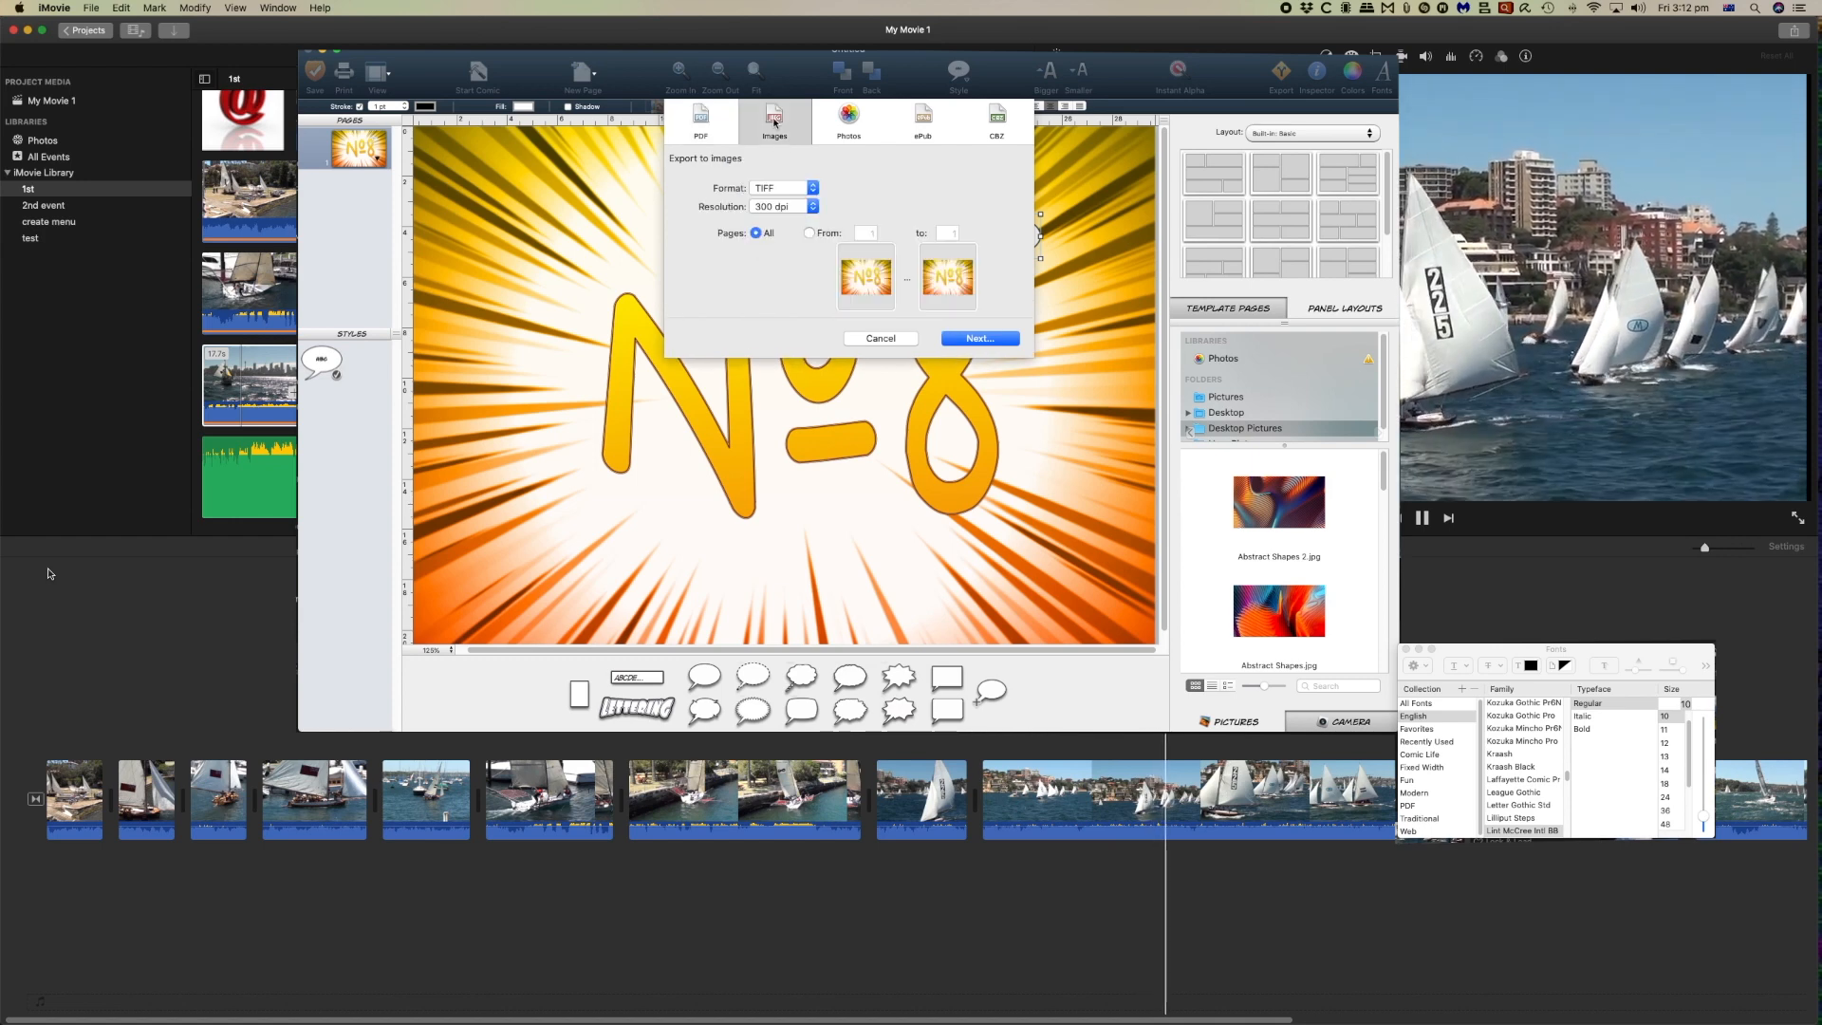
click(798, 188)
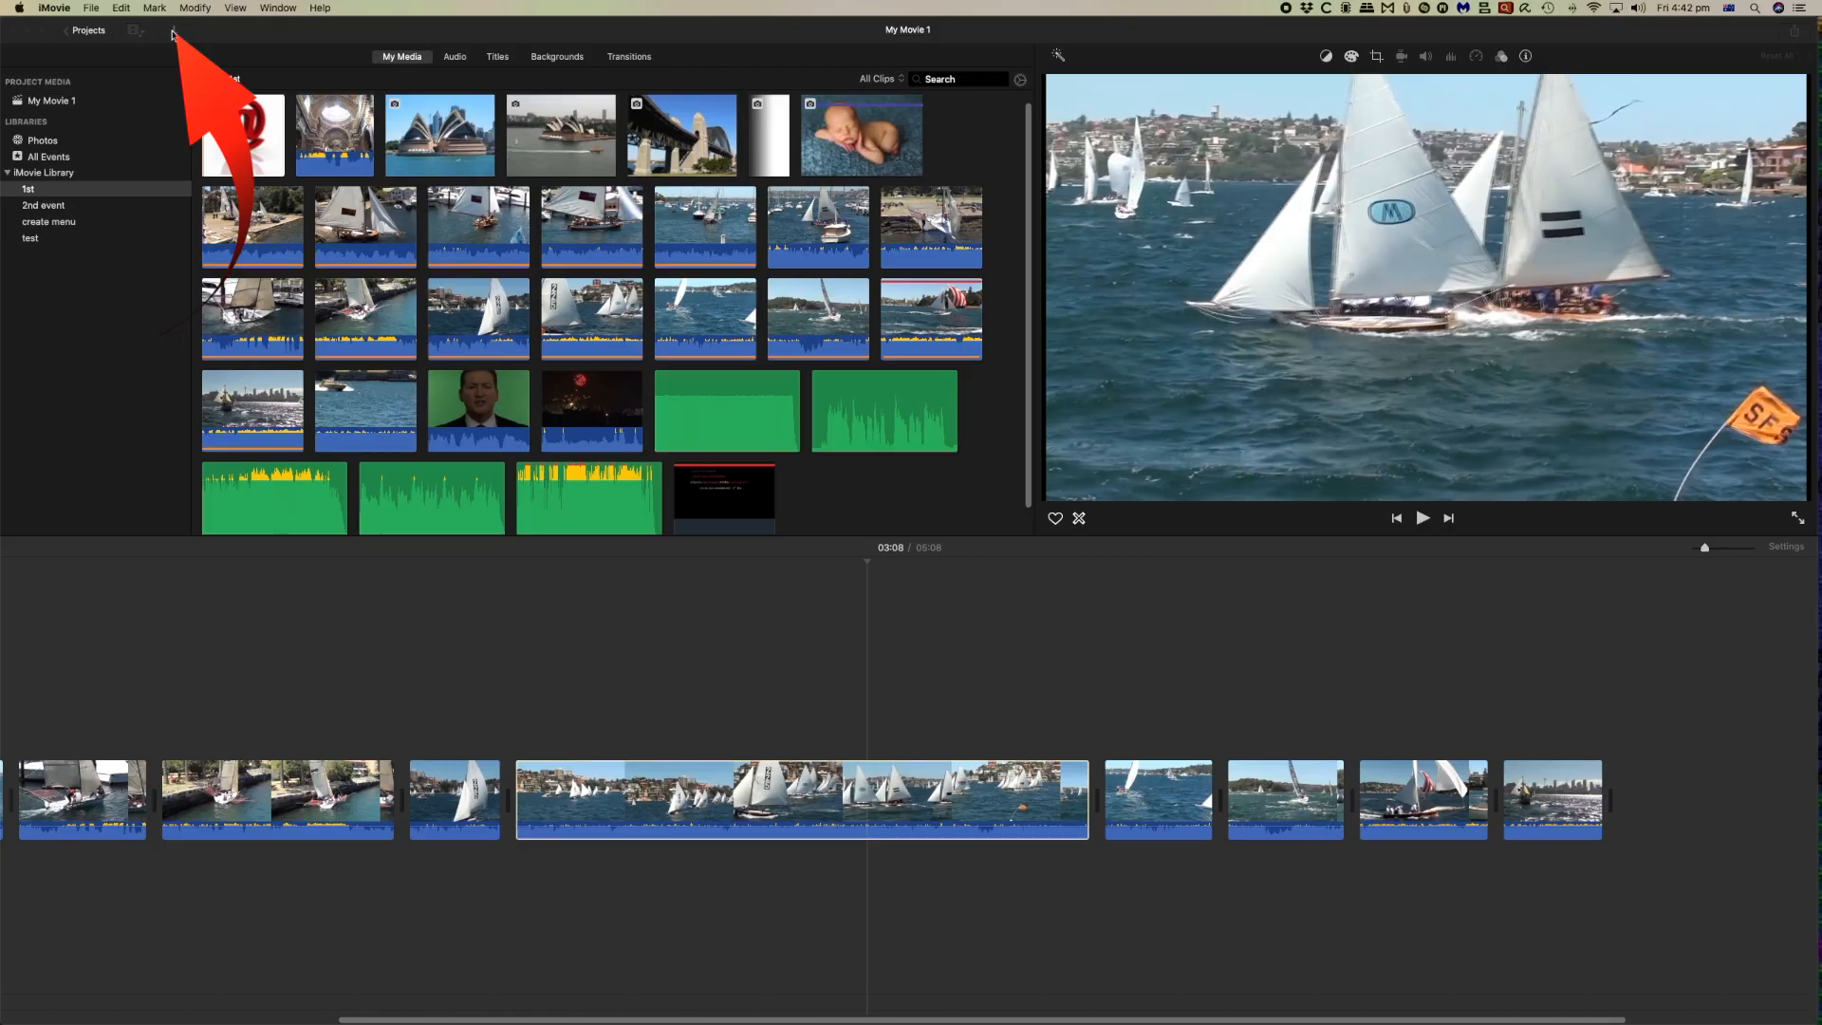
In iMovie, import comic life top 6 for iMovie.tiff from the iMovie folder into the event 1st.
click(172, 34)
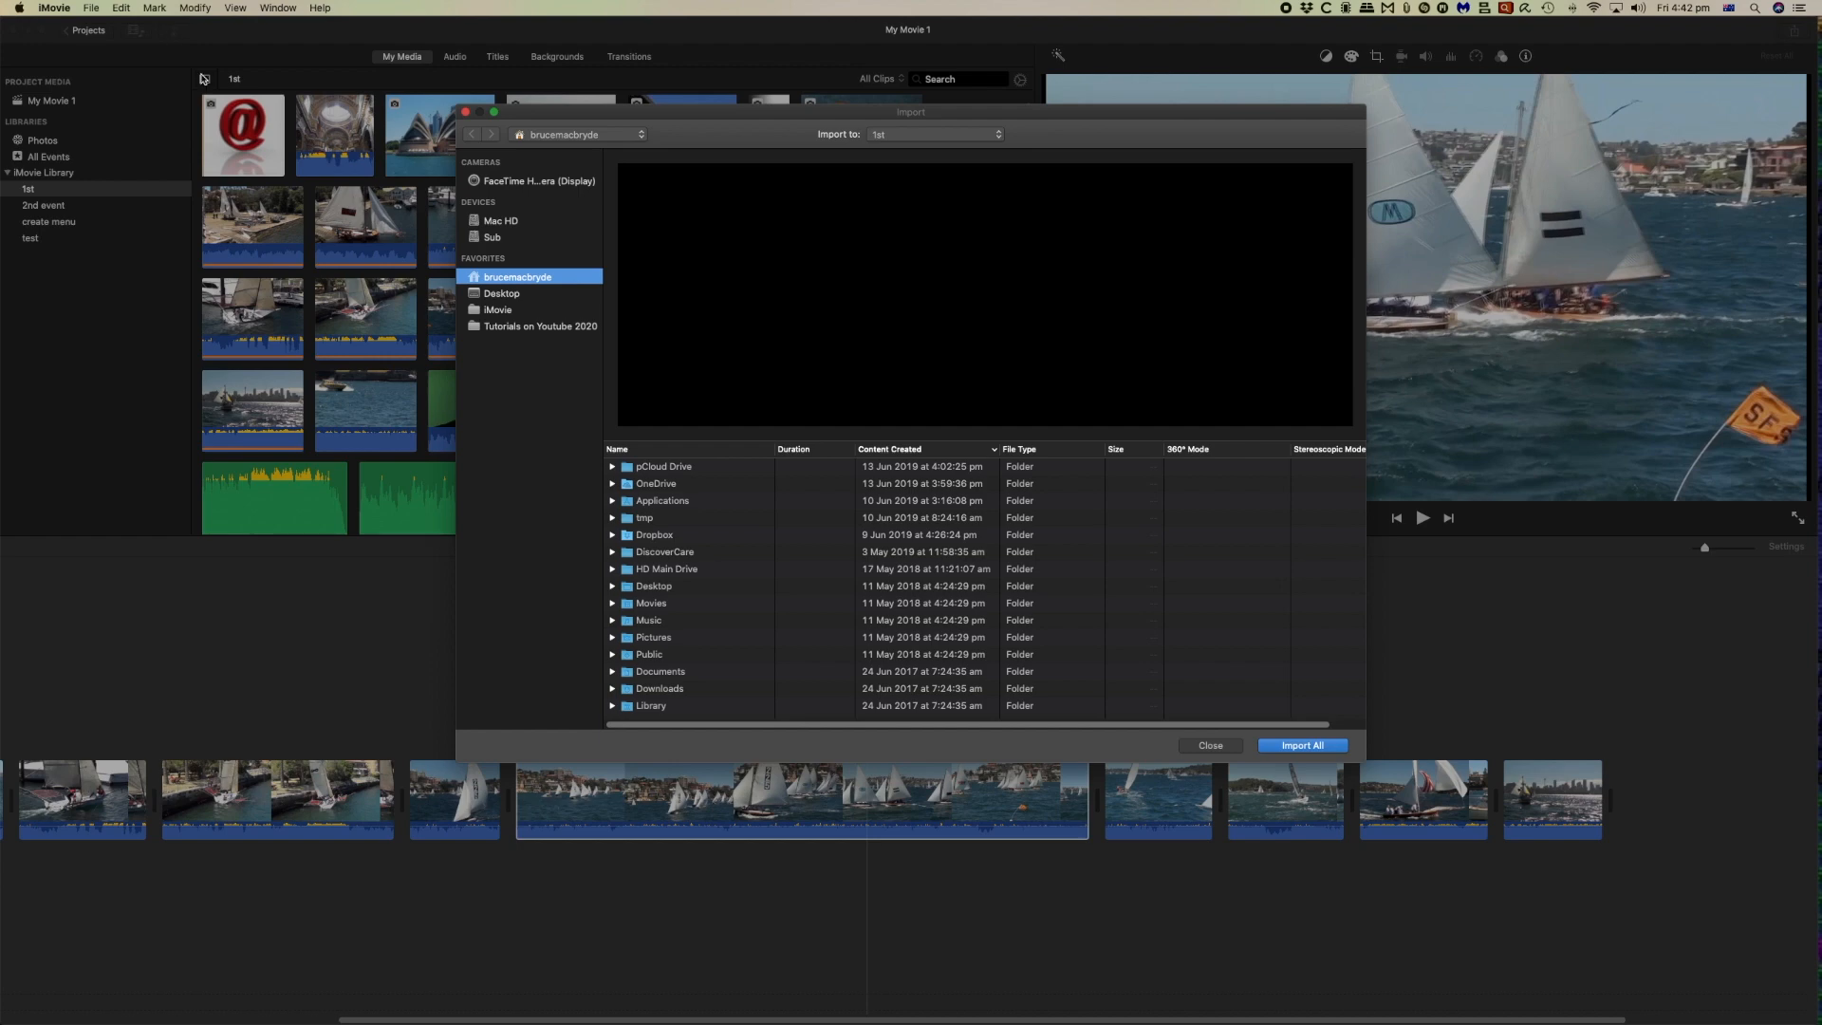
click(488, 312)
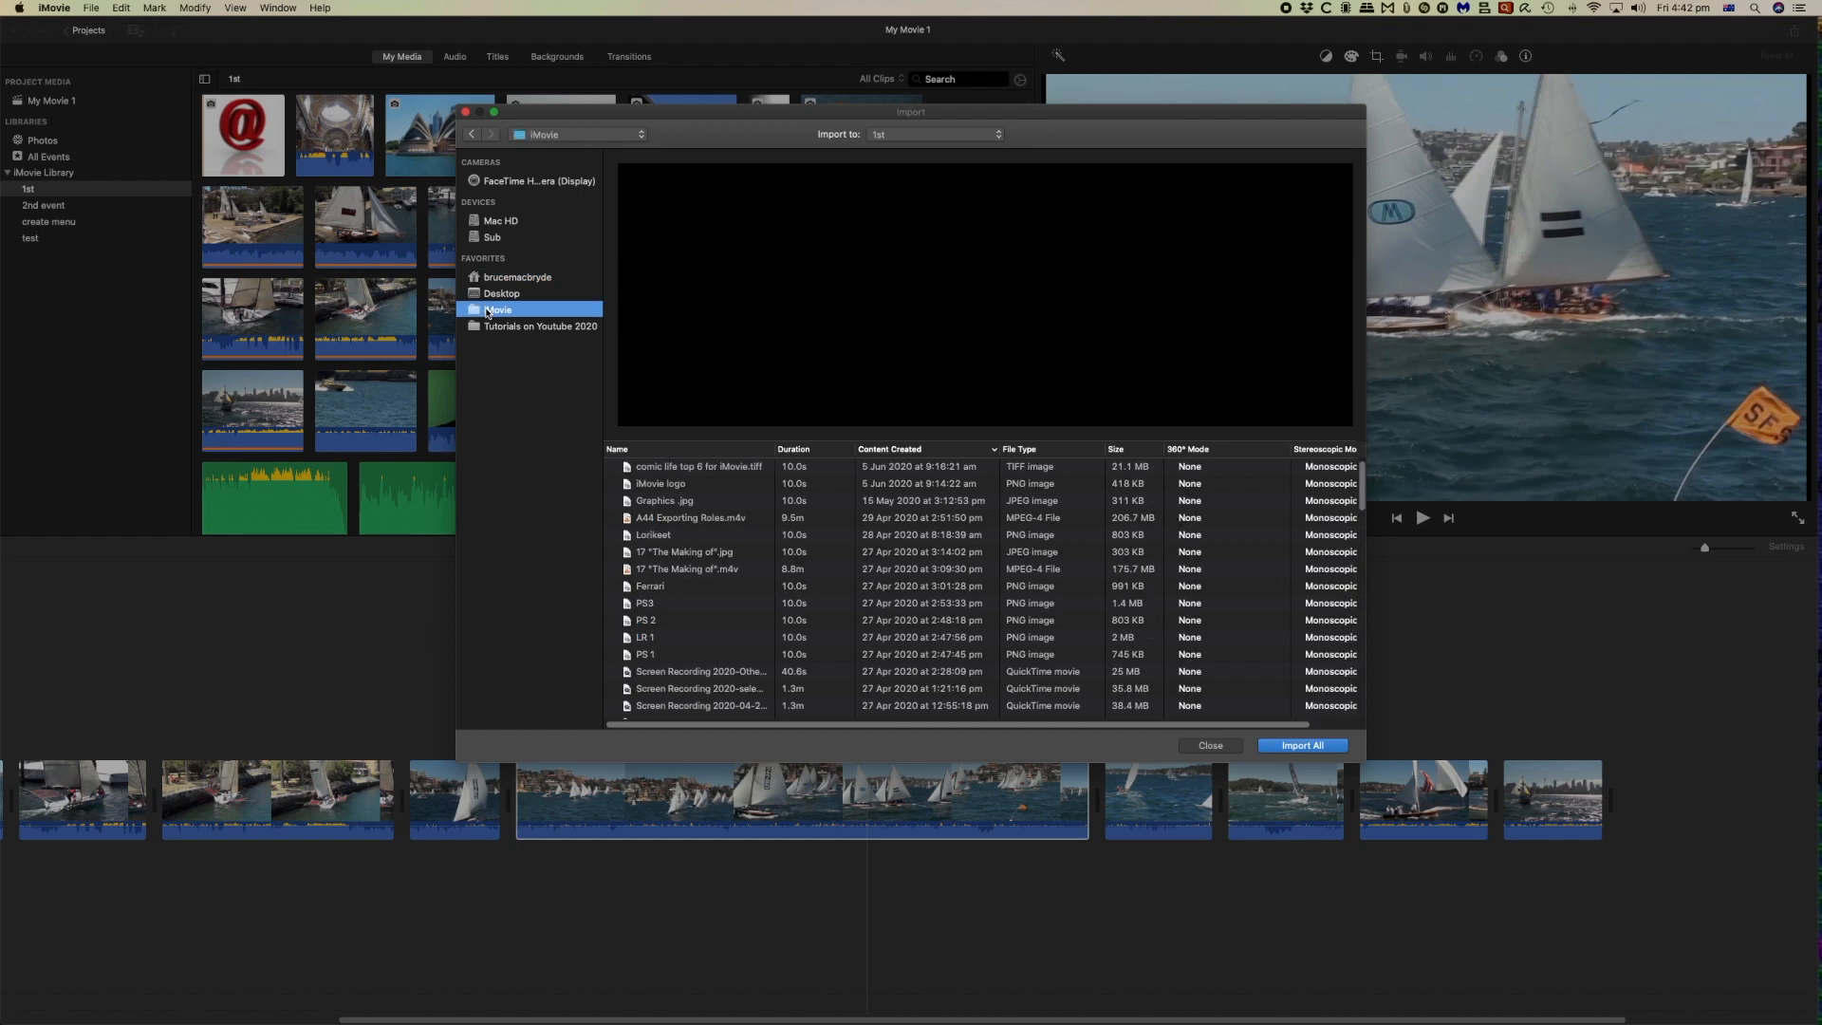
click(644, 471)
click(1301, 746)
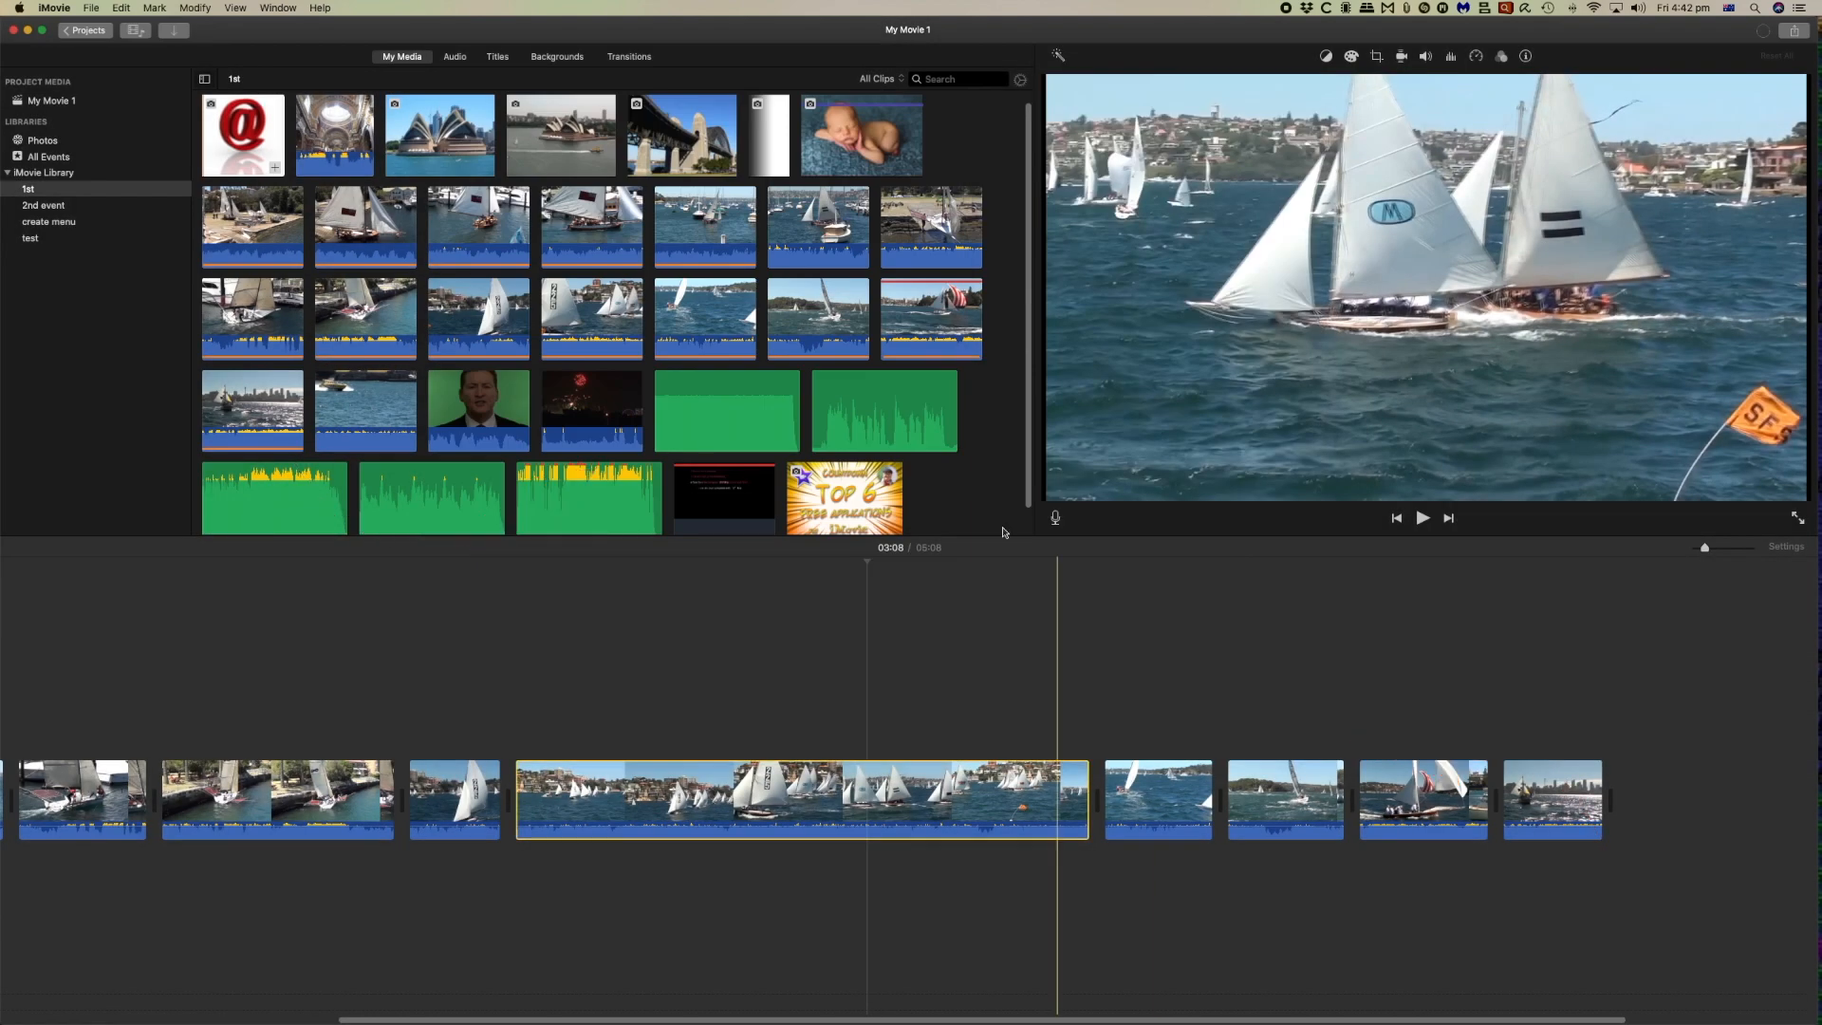
Place the imported Top 6 title image as a cutaway above the long sailing clip and move the playhead over it.
click(845, 491)
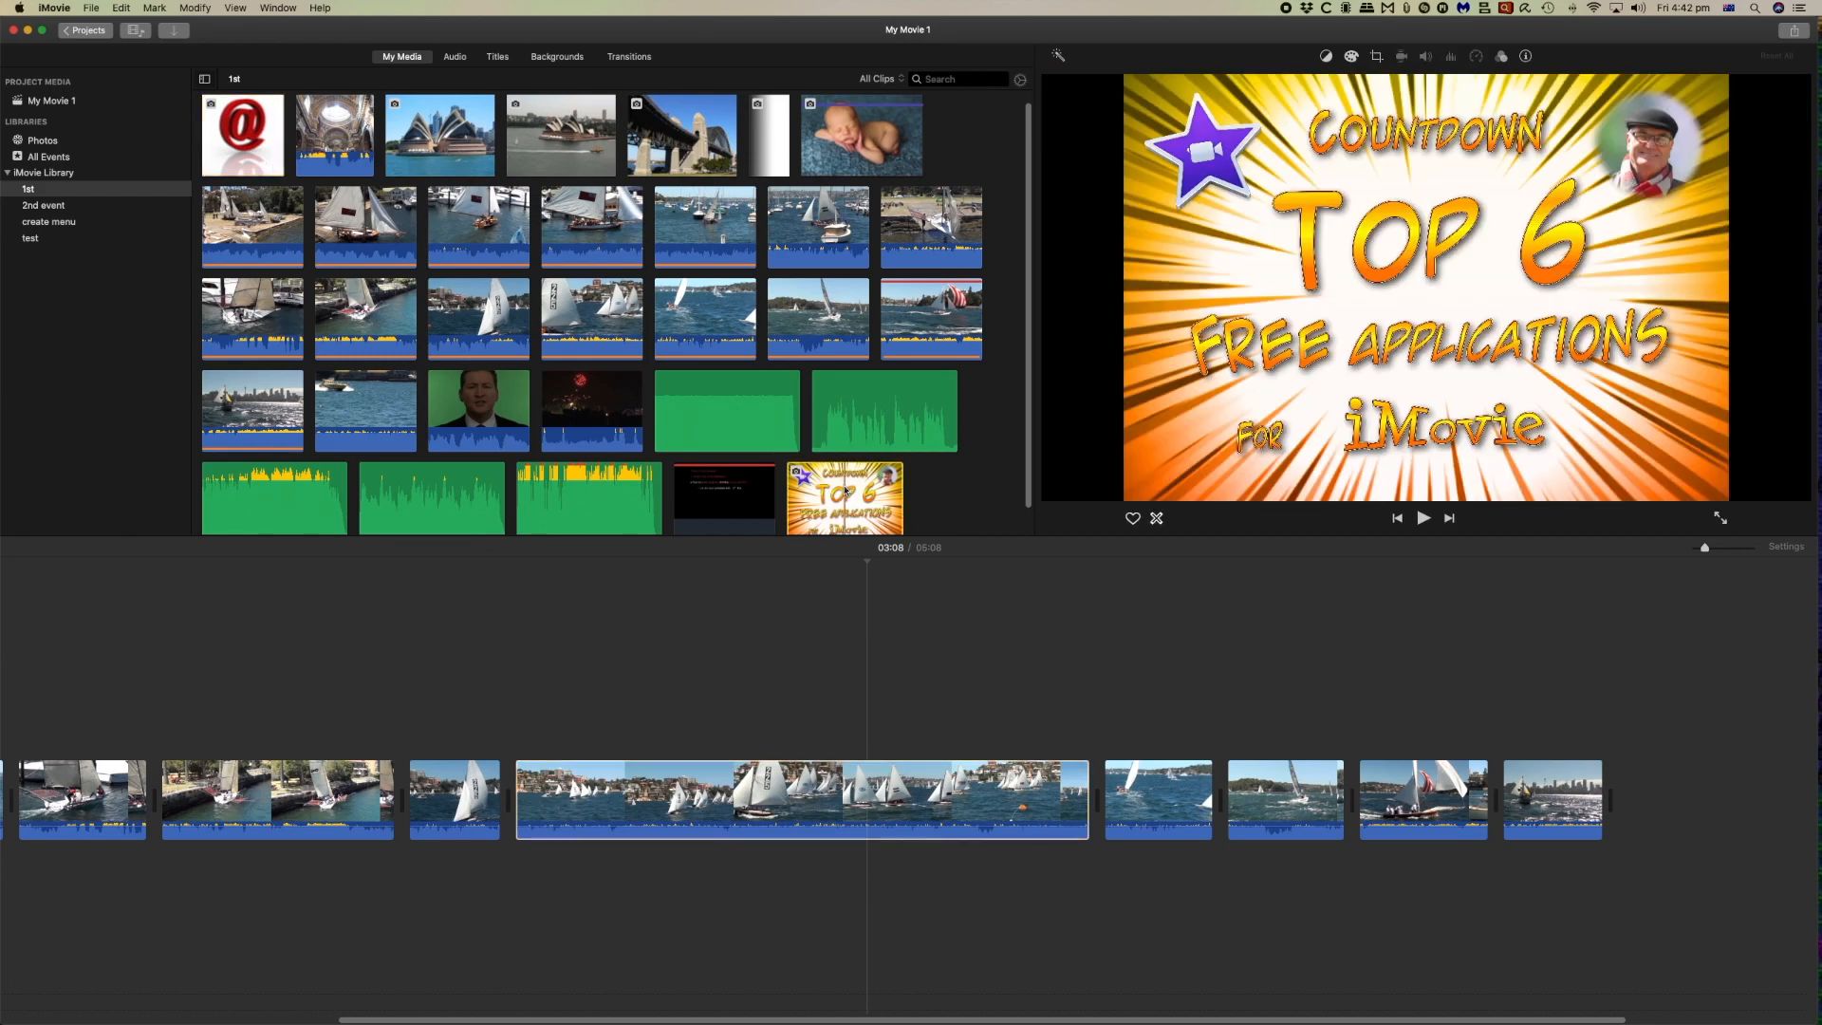
drag(845, 491, 891, 663)
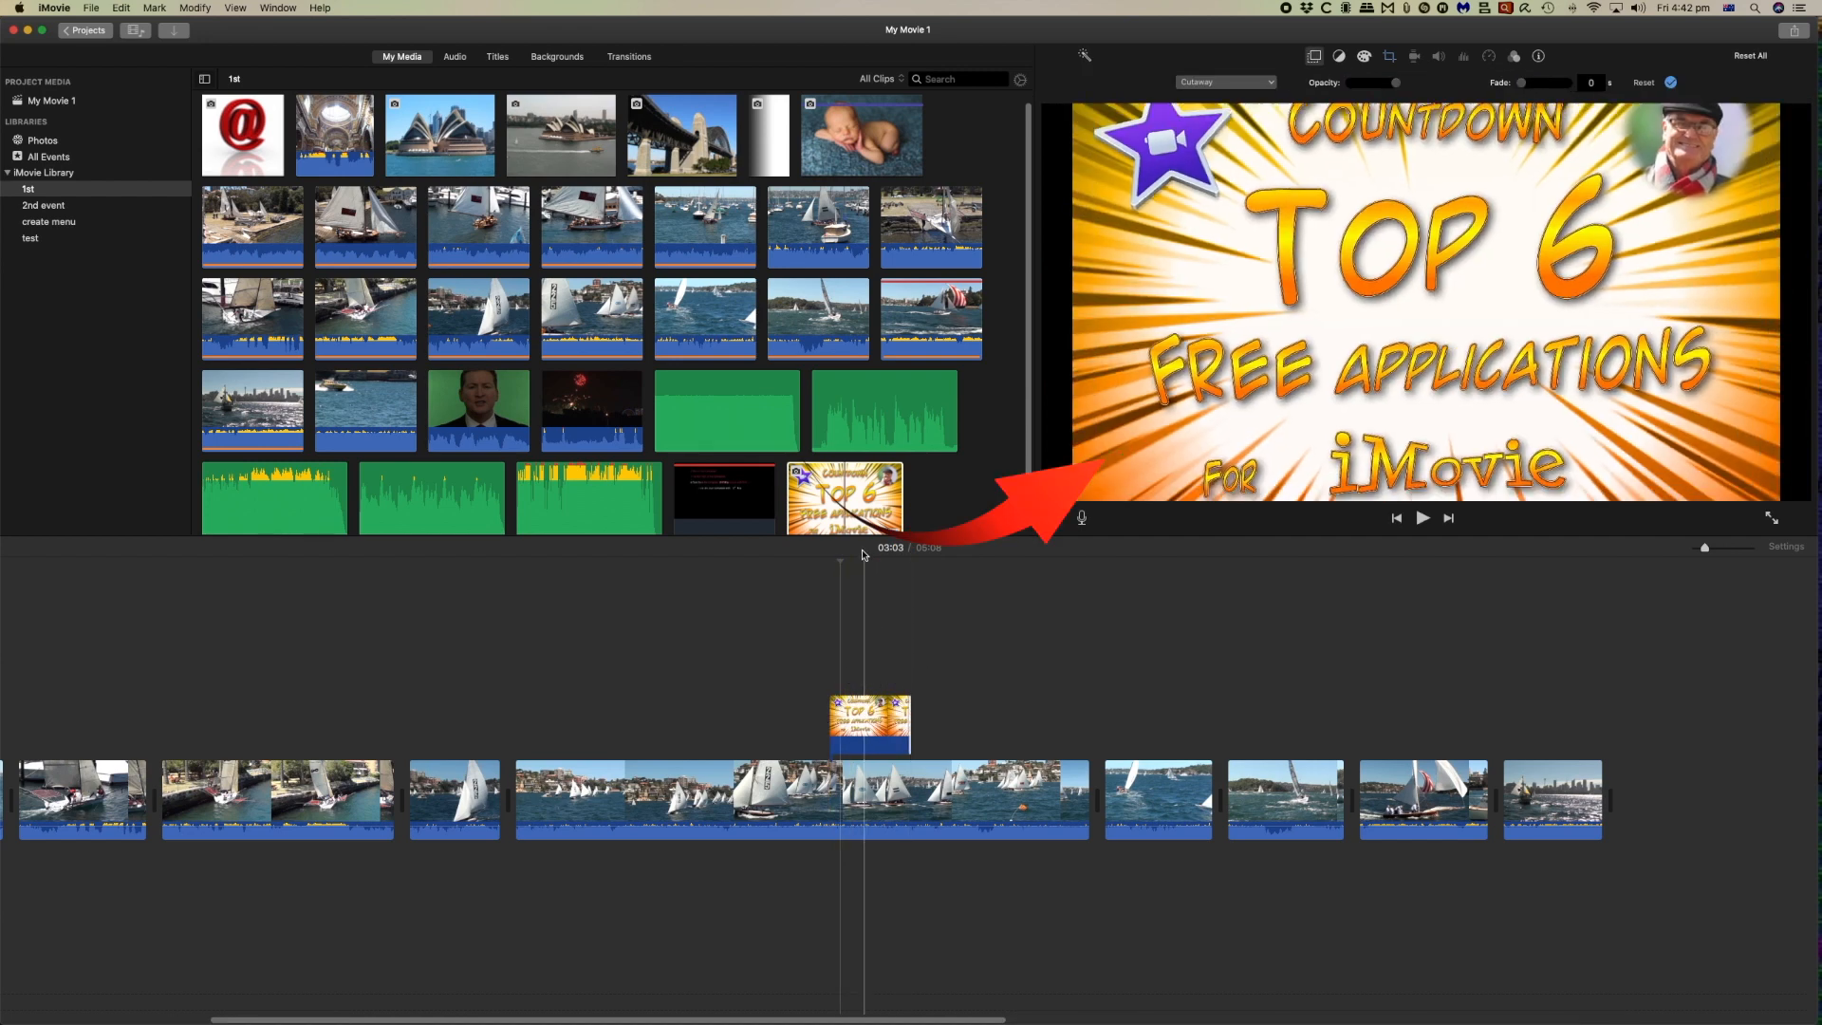
click(865, 563)
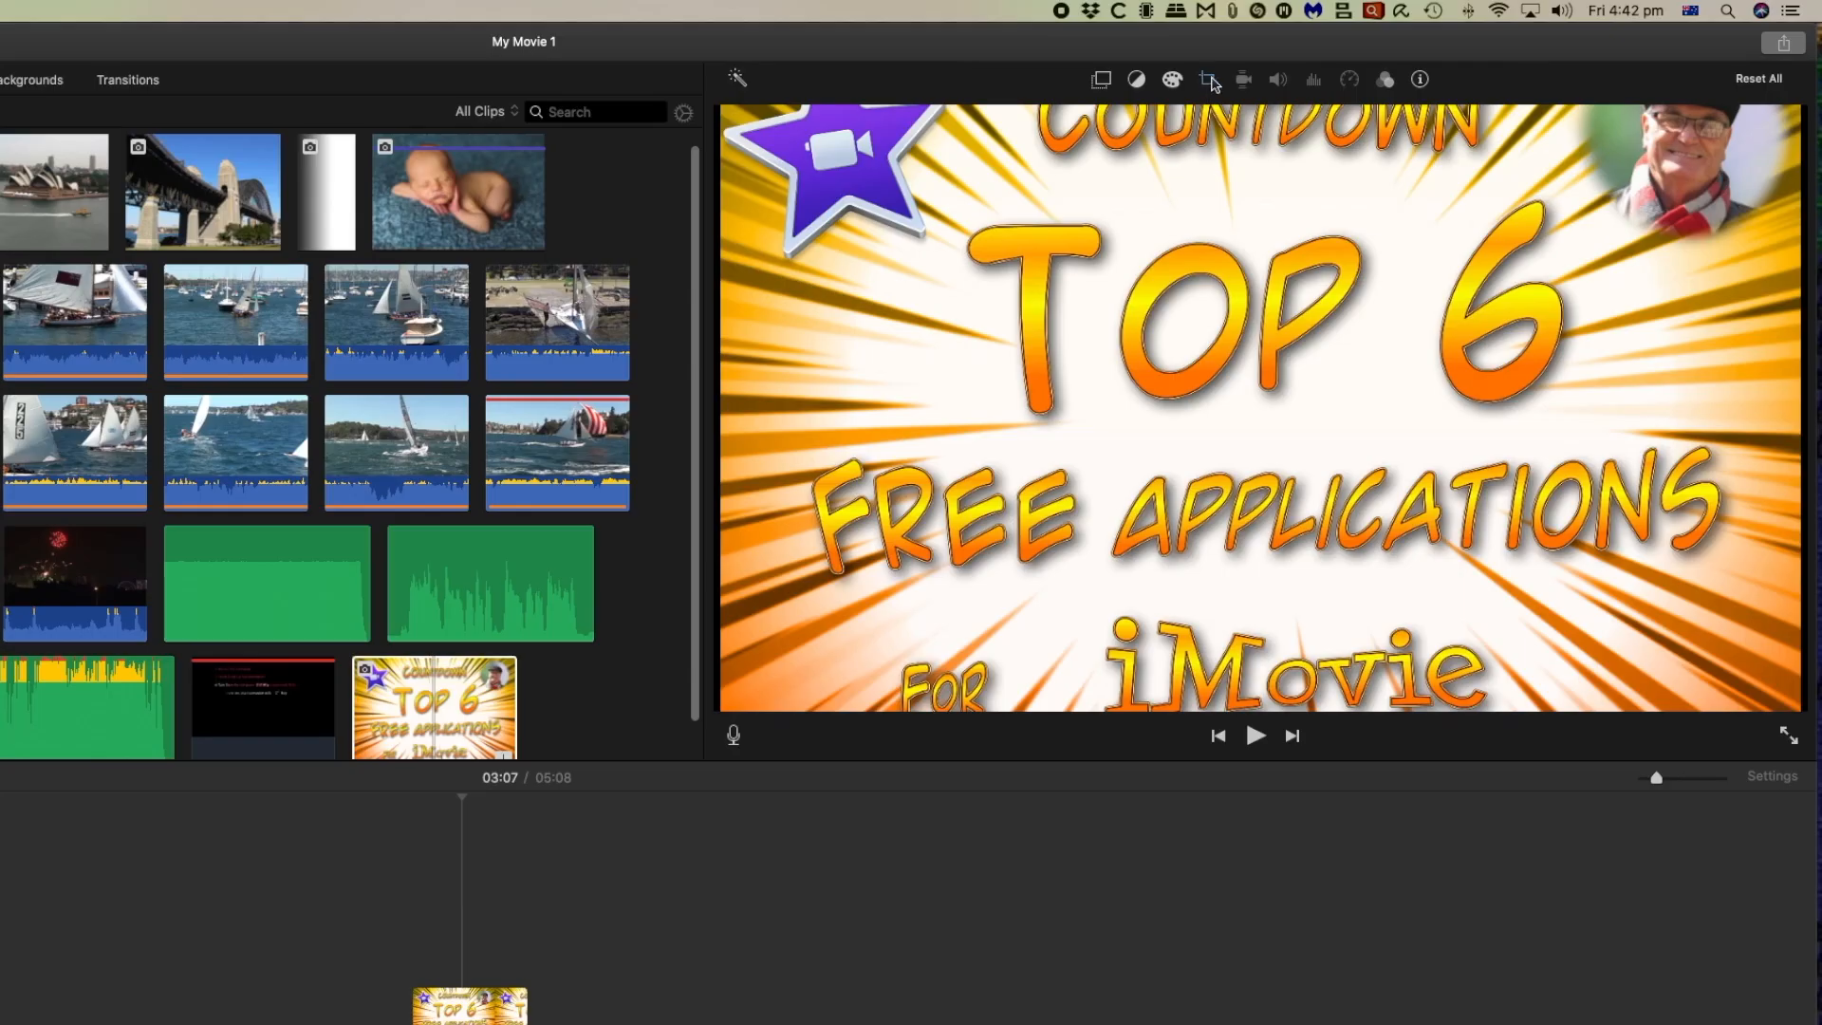
Set the title image's cropping style to Fit so the full picture is used.
click(1210, 80)
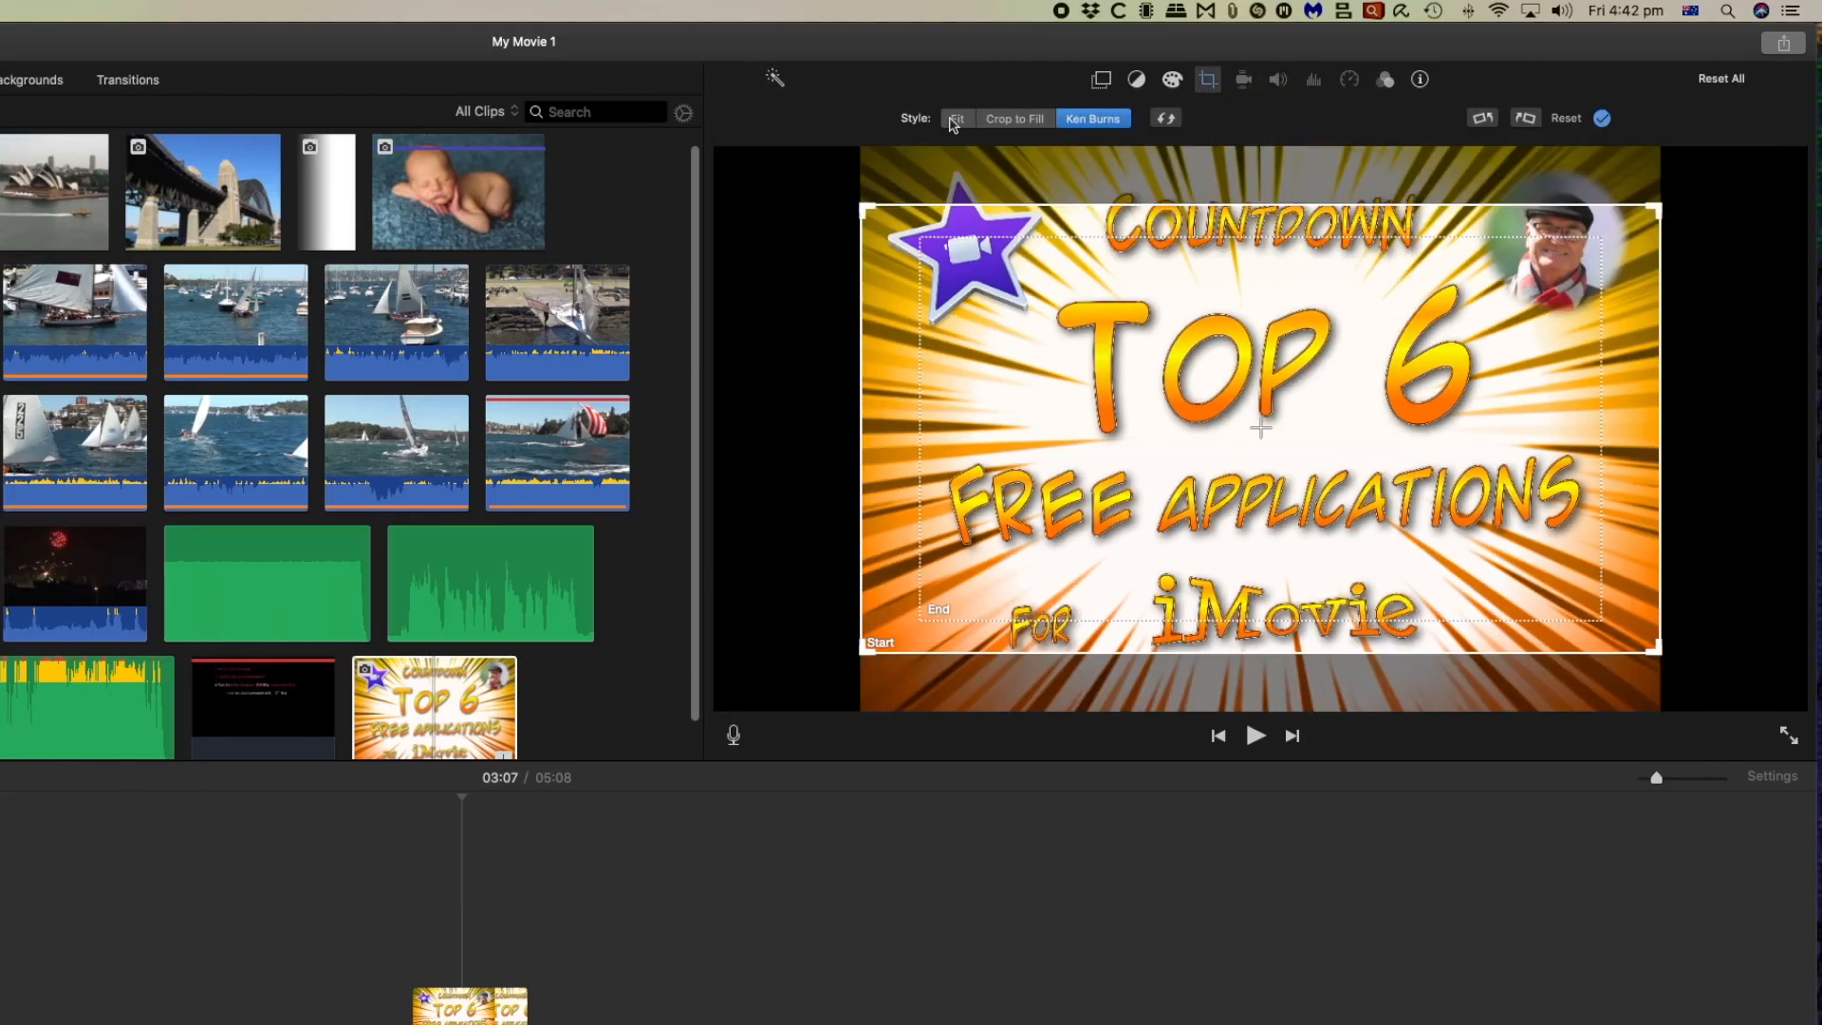
click(955, 120)
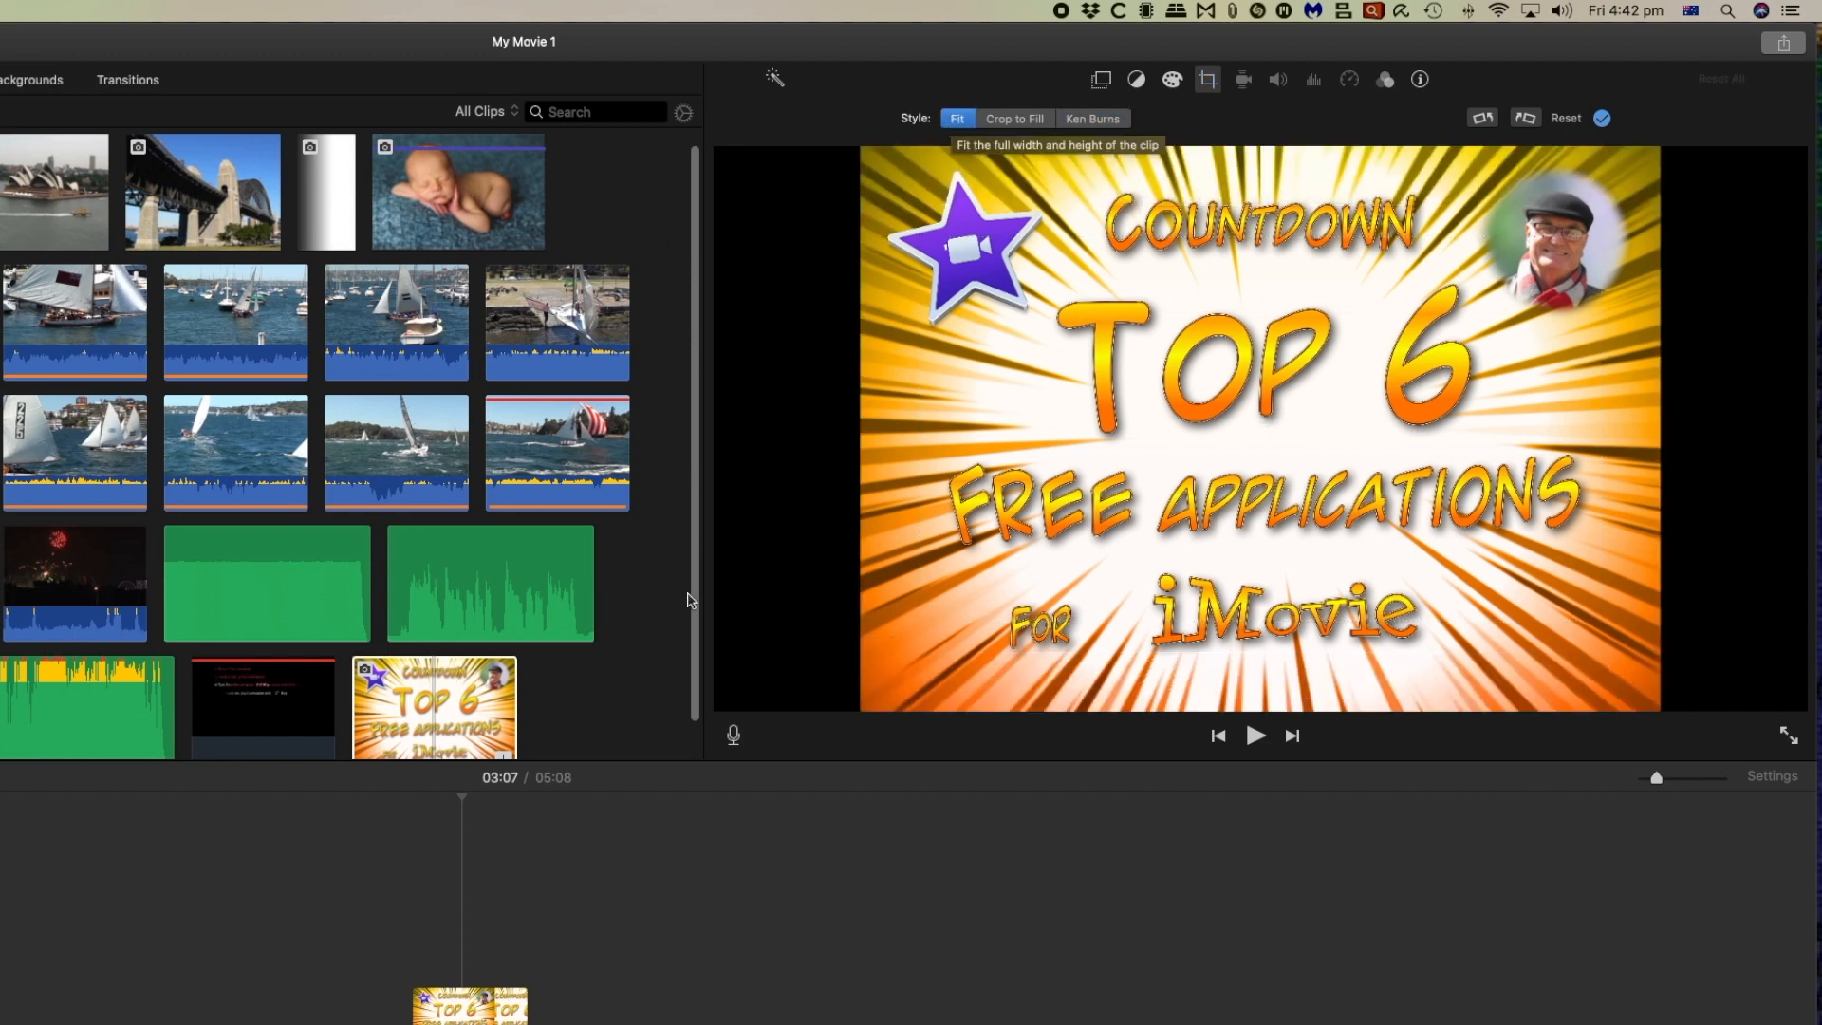
click(408, 793)
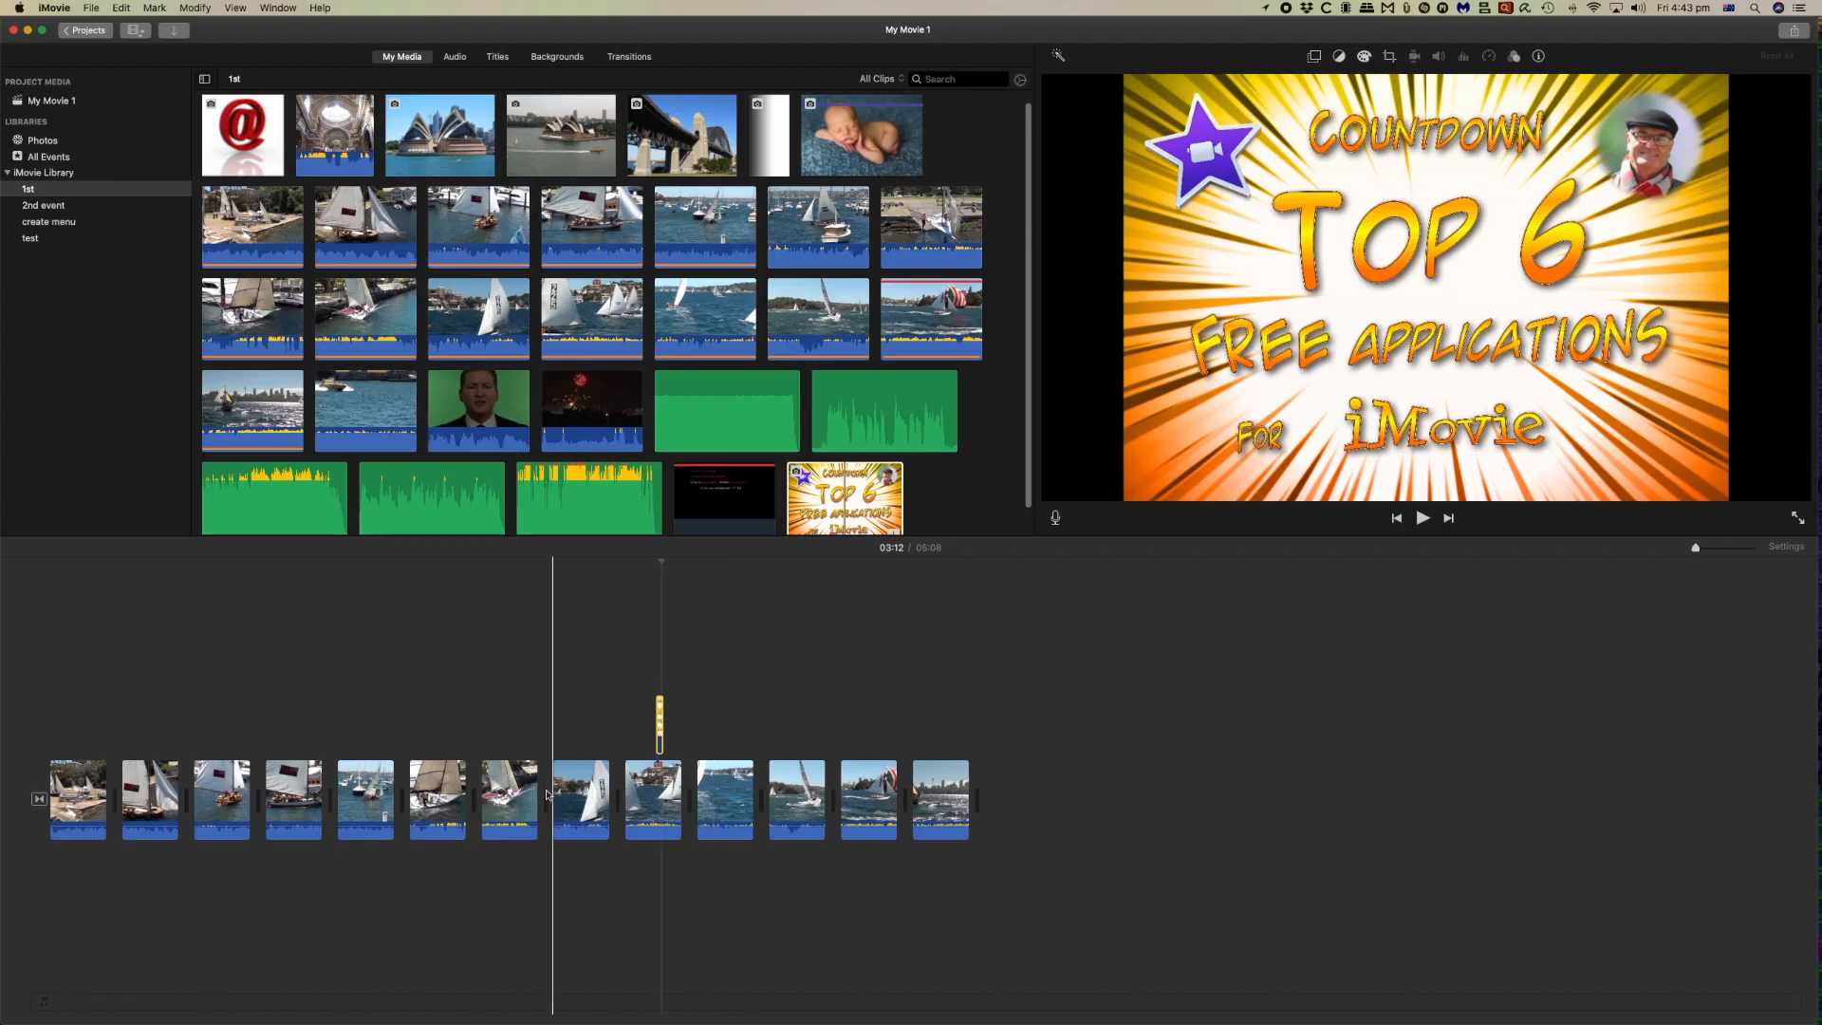
Move the title image from above the sailing clips to the start of the main timeline.
click(661, 731)
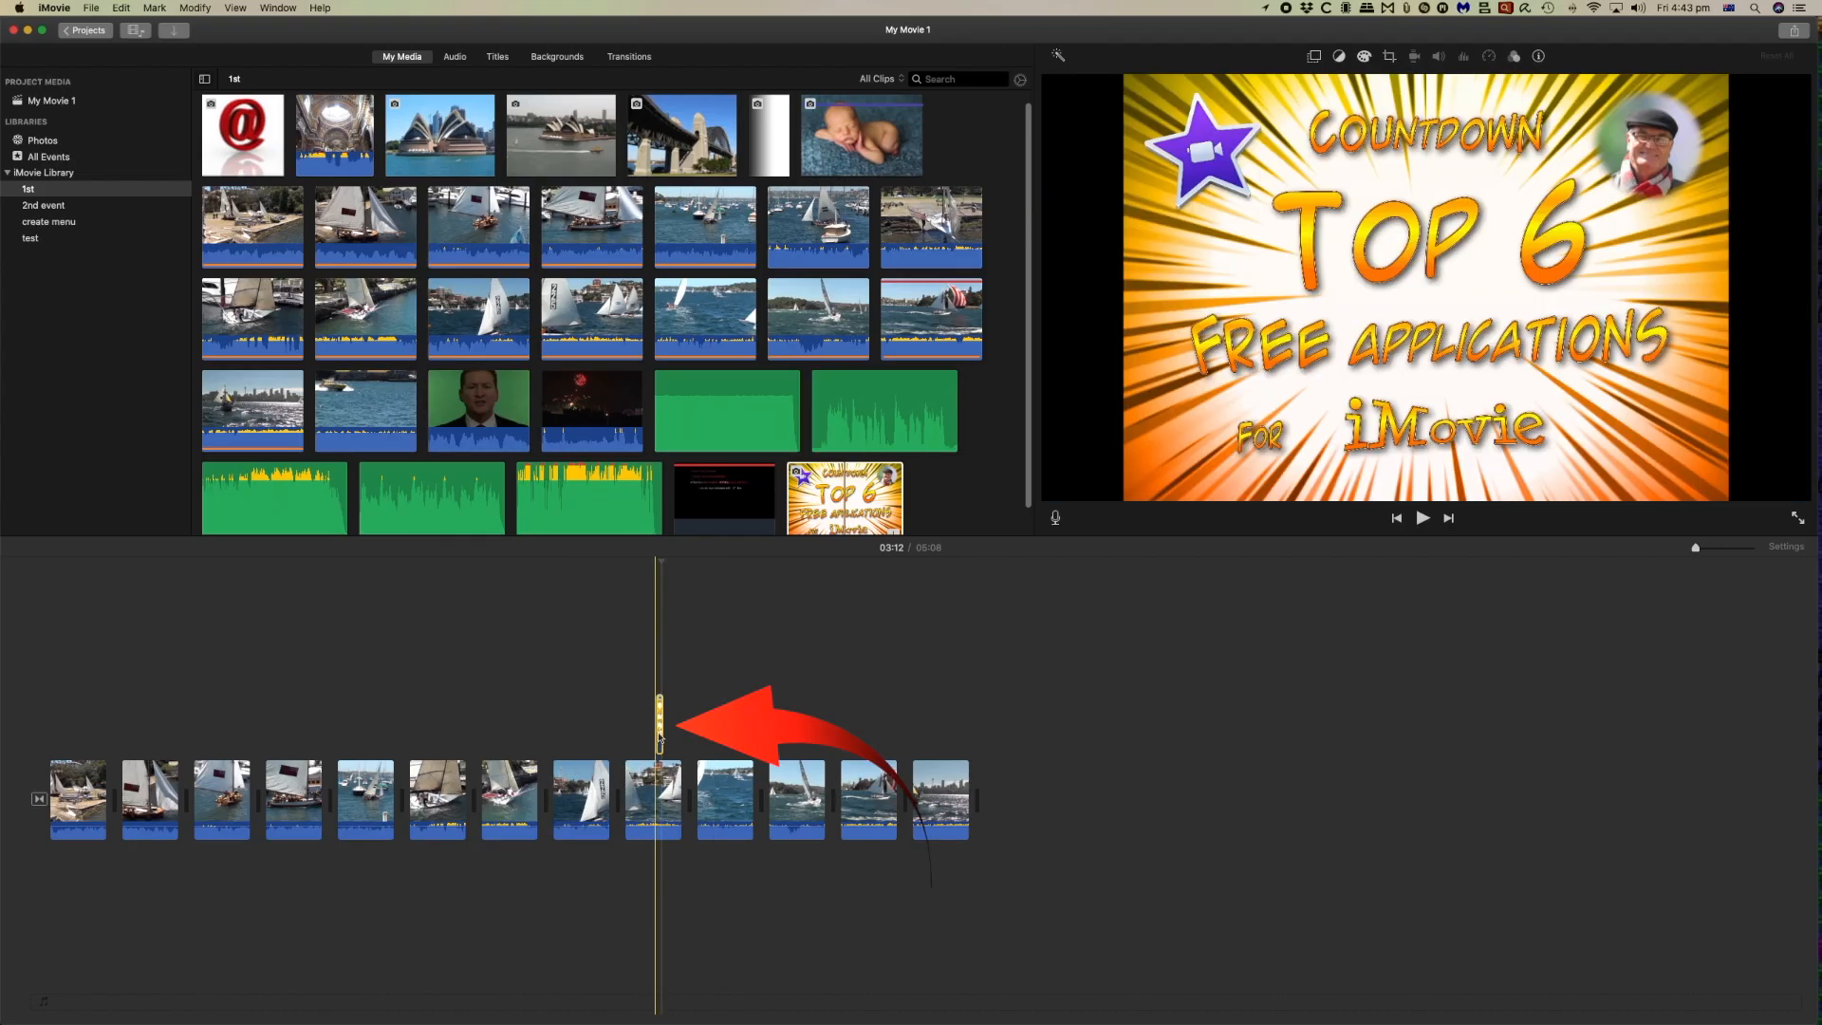
drag(662, 732, 43, 772)
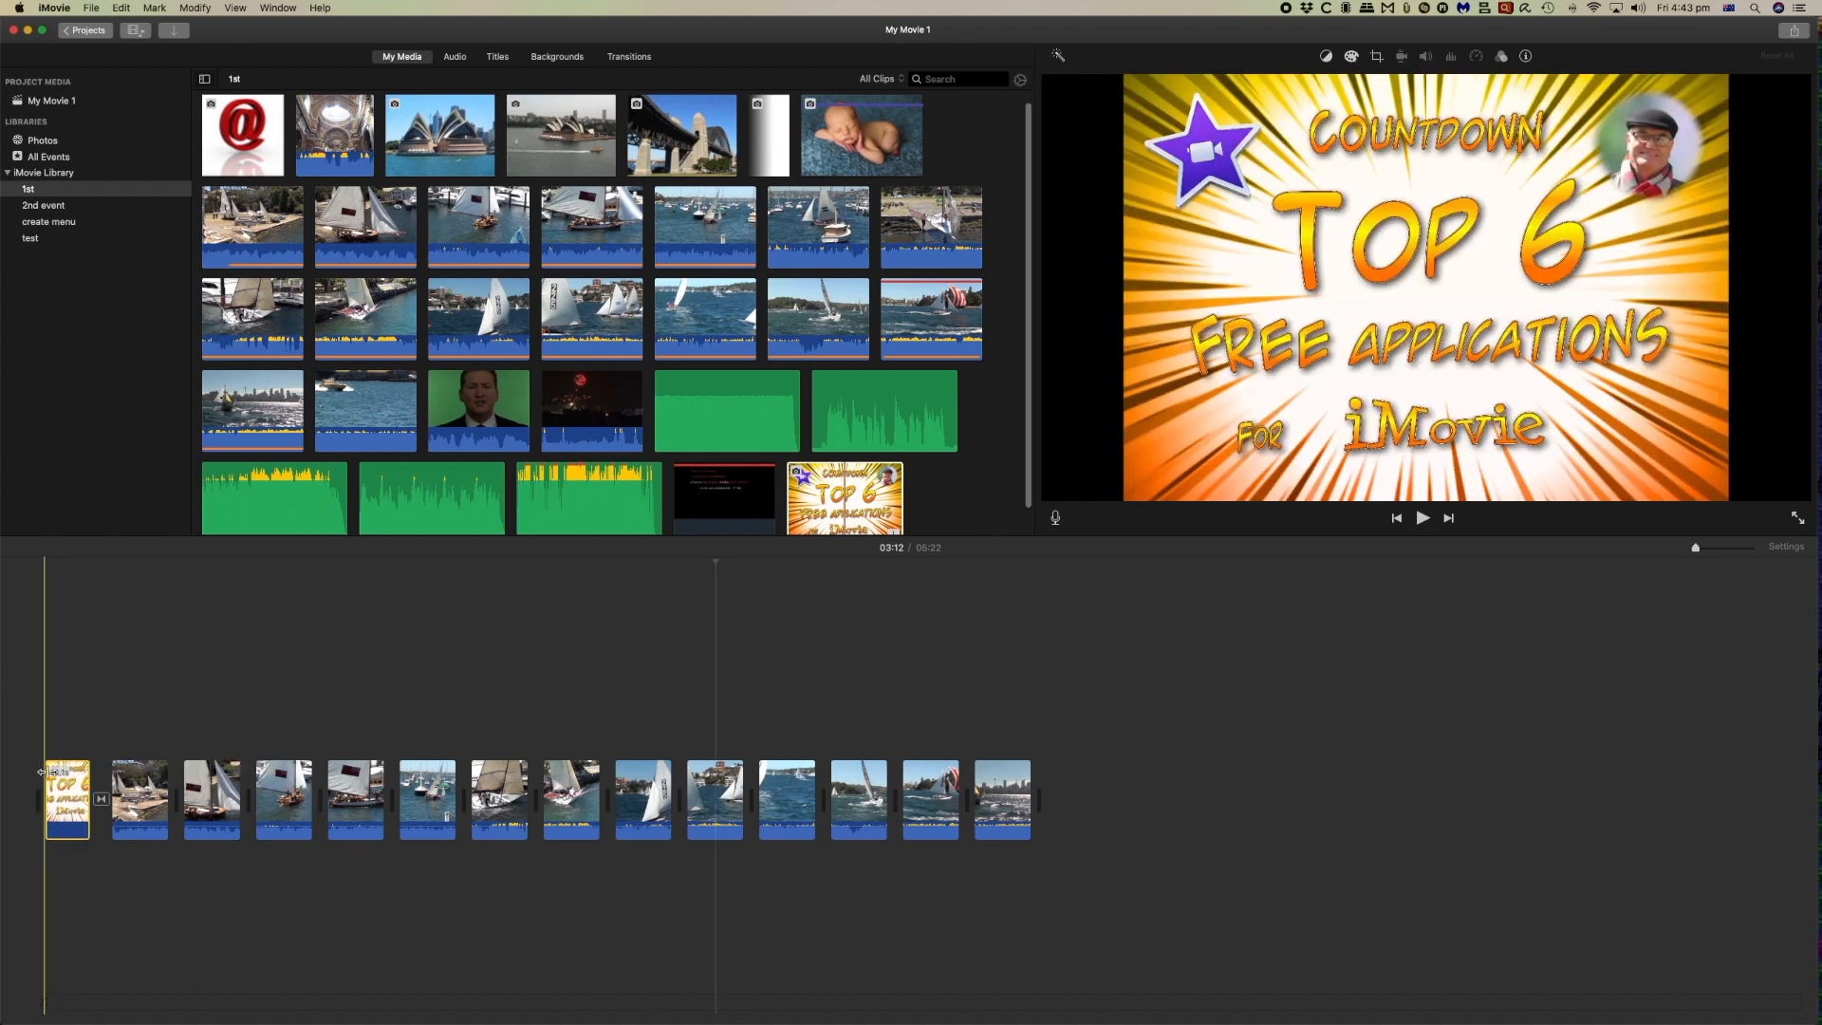
Play the movie from the start to review the title image and the opening sailing clips, and stop playback.
key(space)
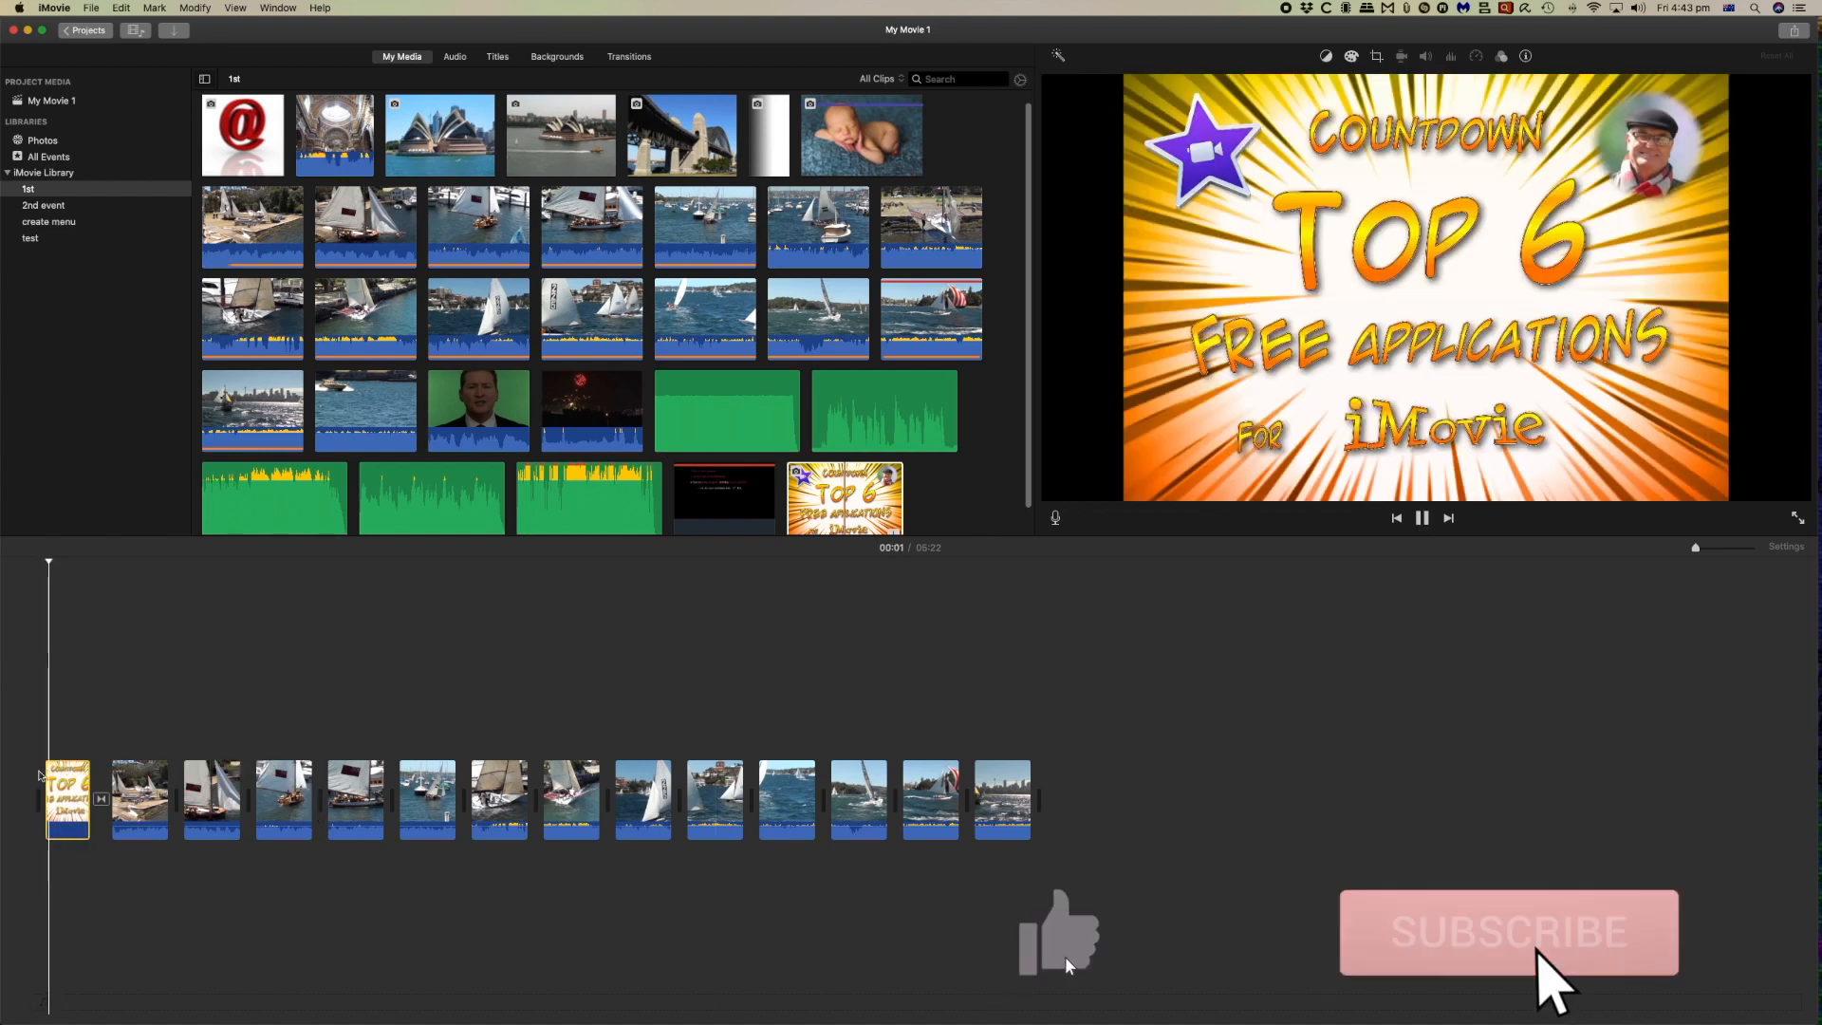
key(space)
key(space)
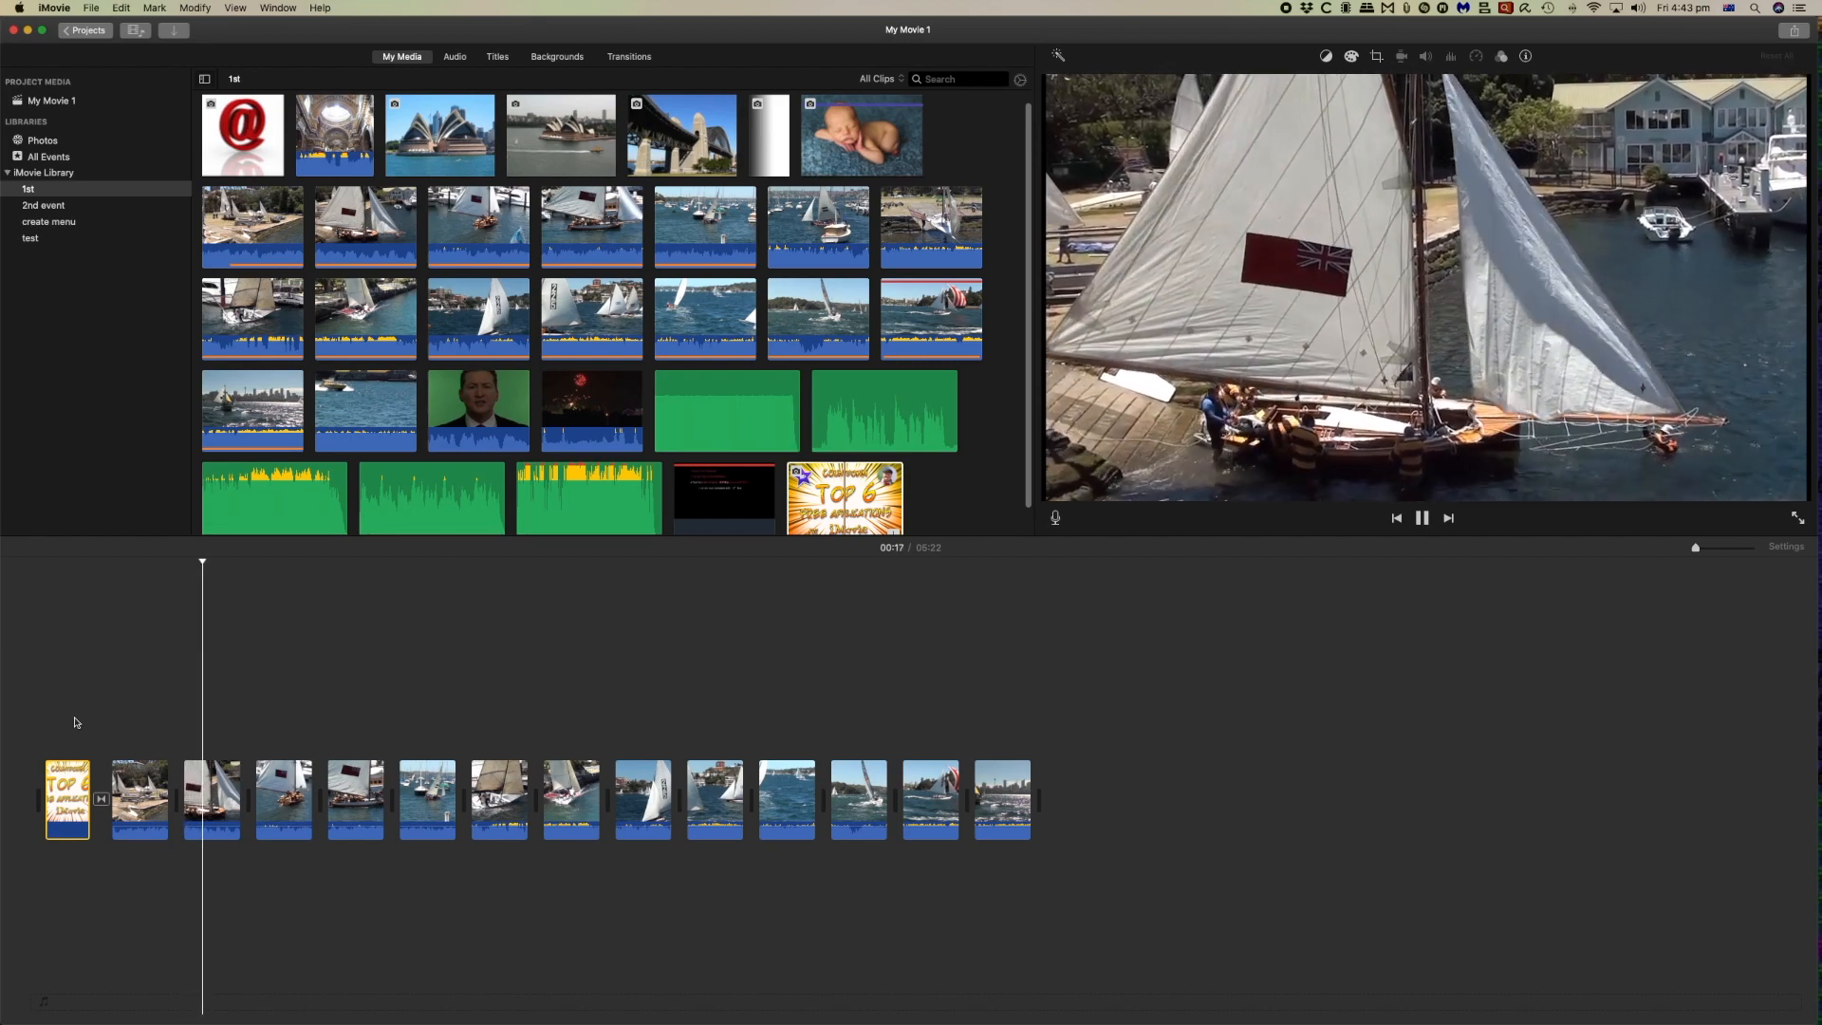
key(space)
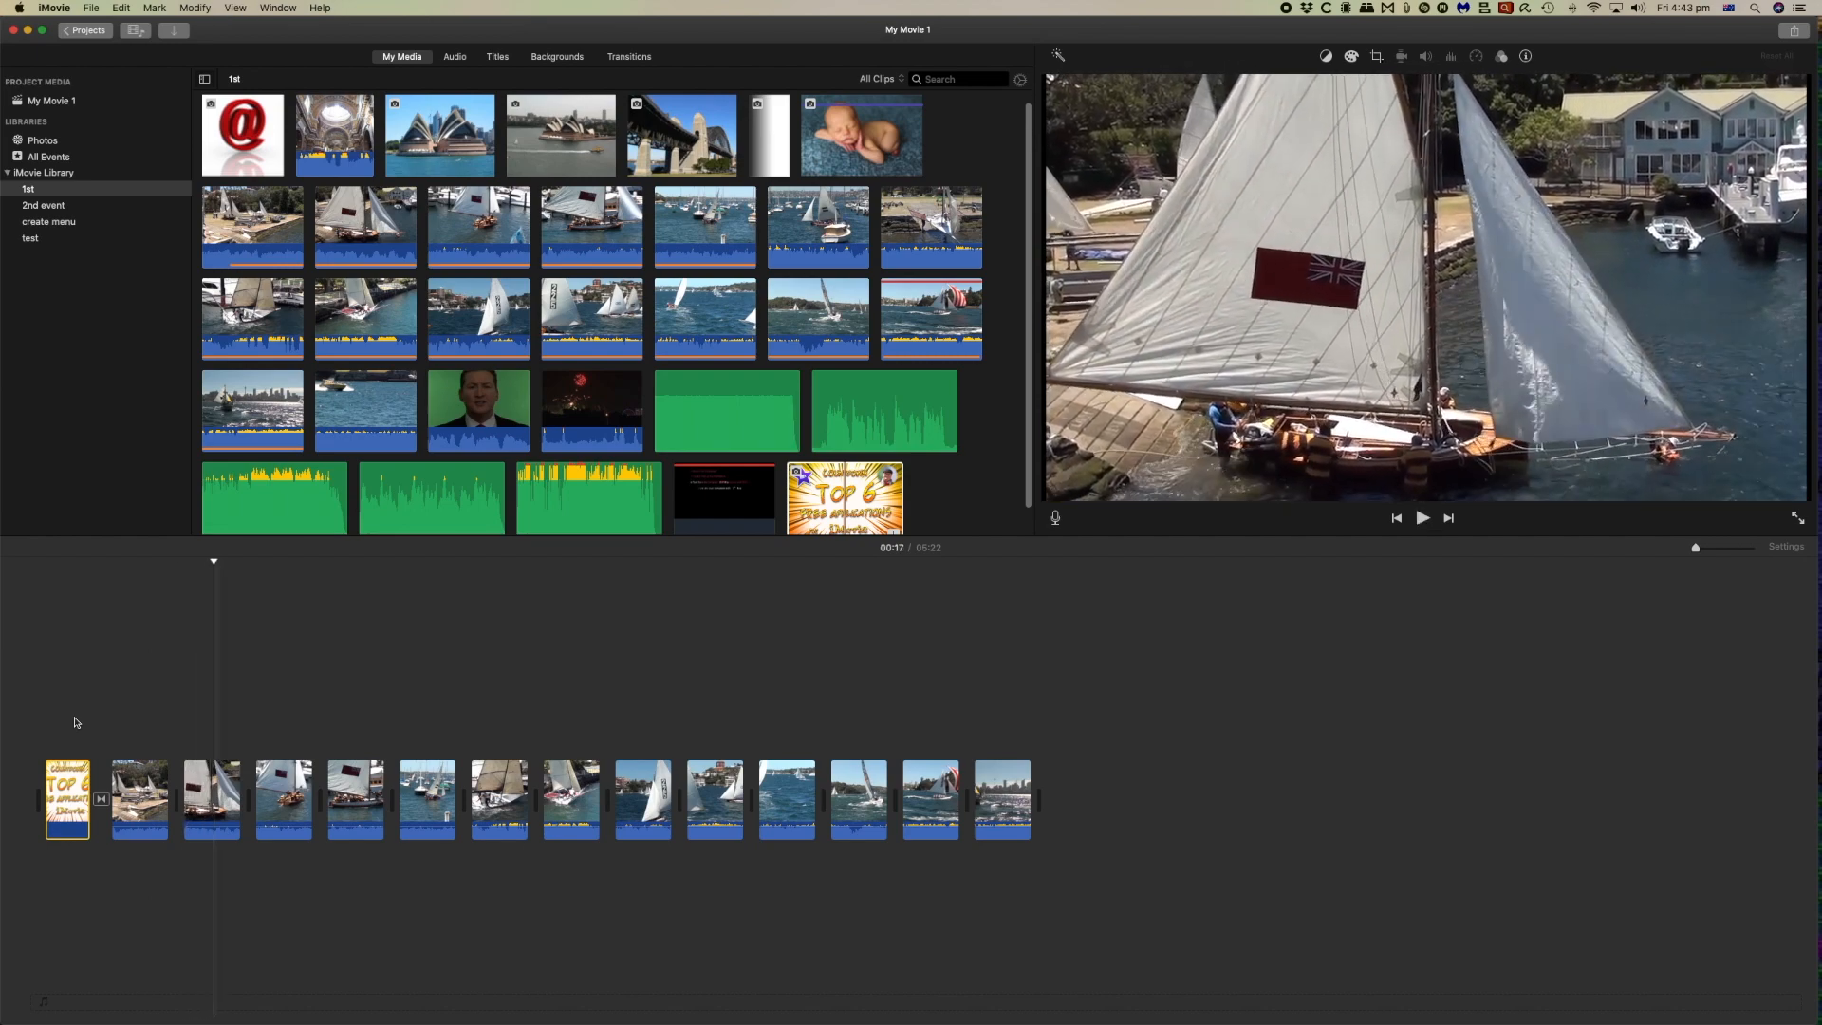